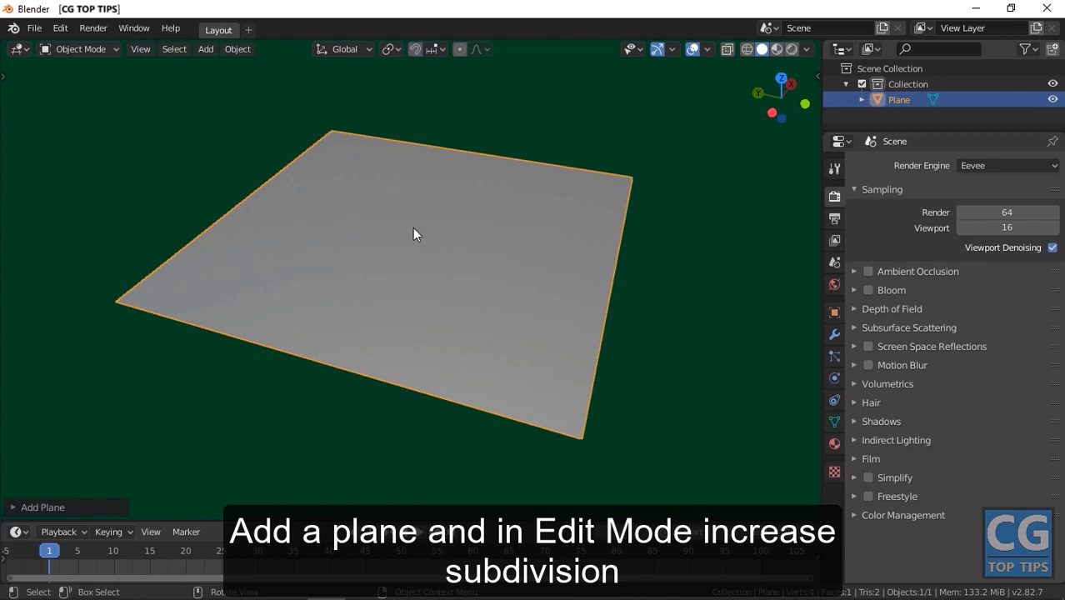
- Enter Edit Mode on the plane and subdivide it with 50 cuts
key(Tab)
right_click(390, 227)
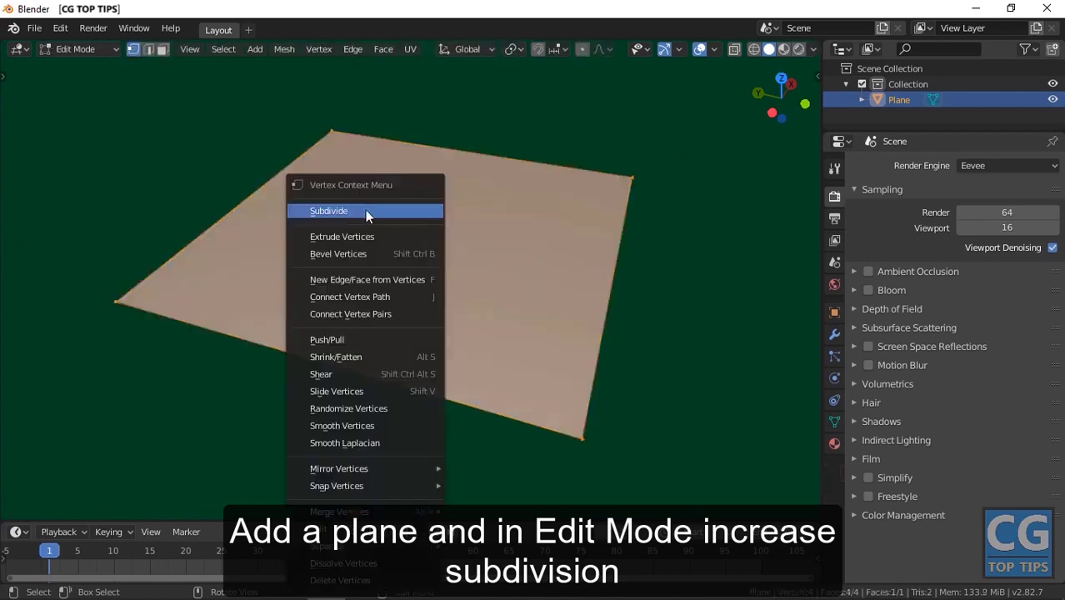
click(366, 212)
click(64, 507)
click(167, 401)
text(50)
key(Return)
- Extrude all the plane's faces about 0.05 m upward along Z in face select mode, and return to Object Mode
click(162, 49)
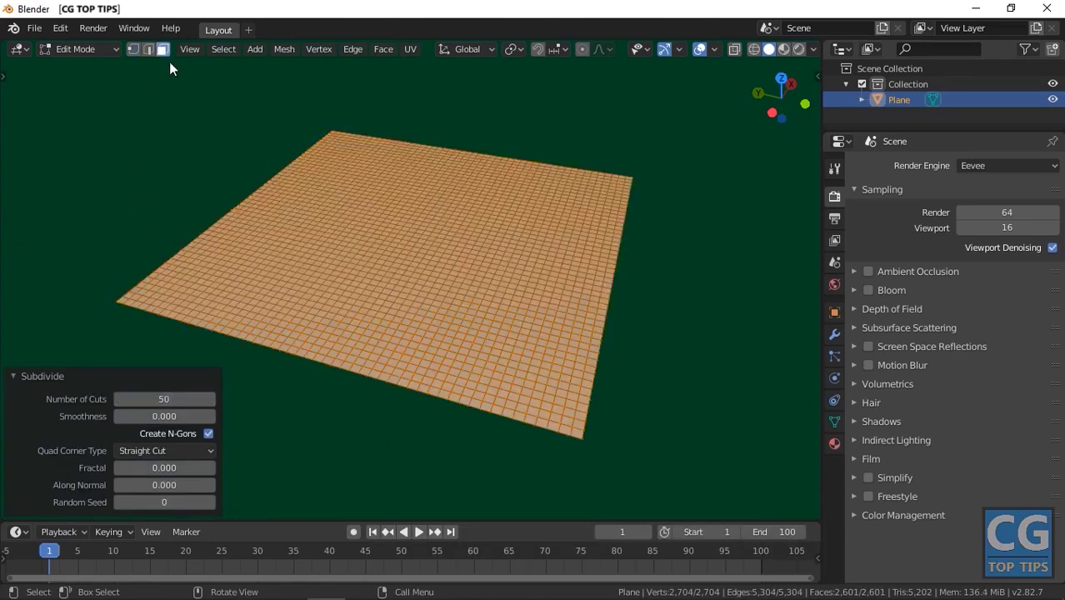
key(e)
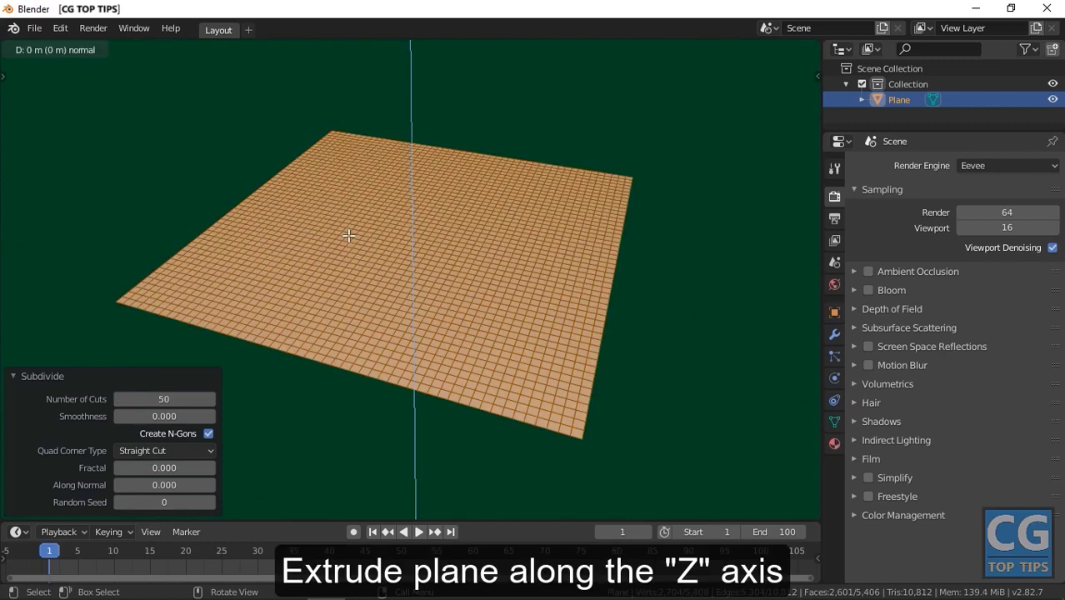
click(361, 227)
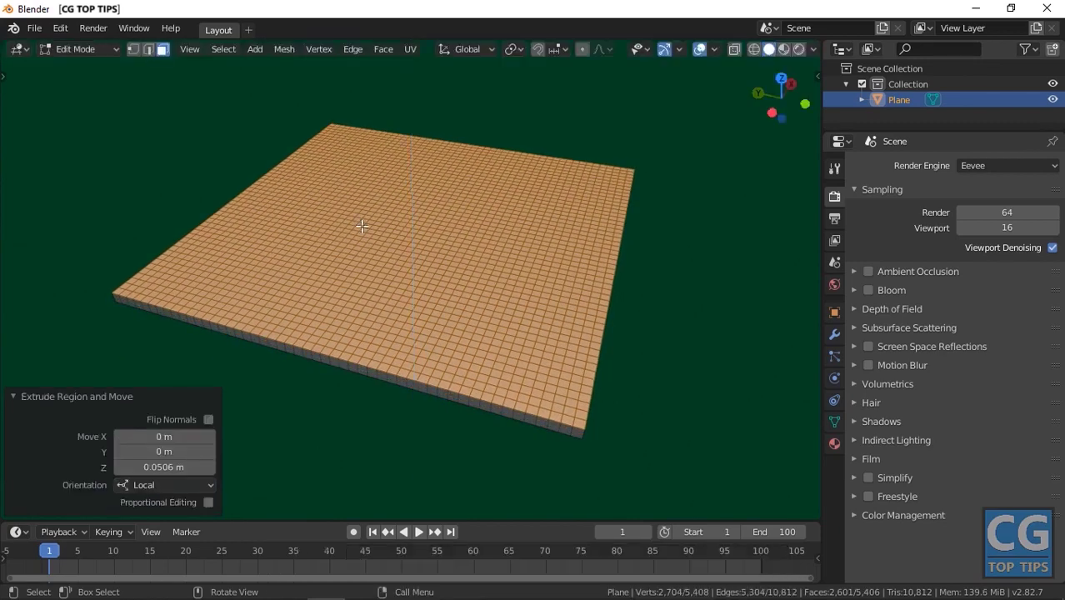
click(106, 403)
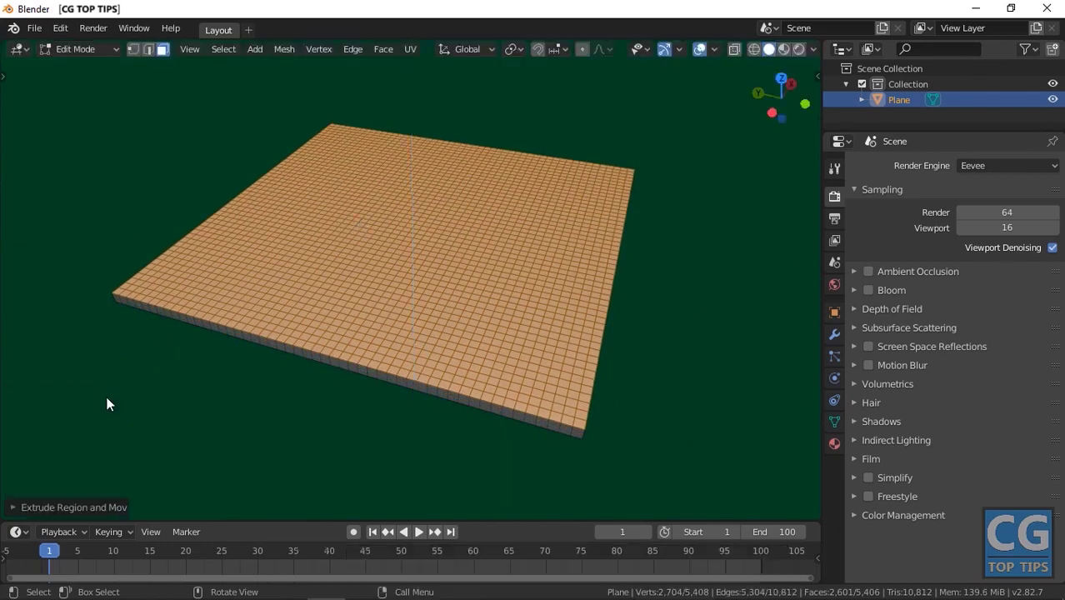
click(80, 49)
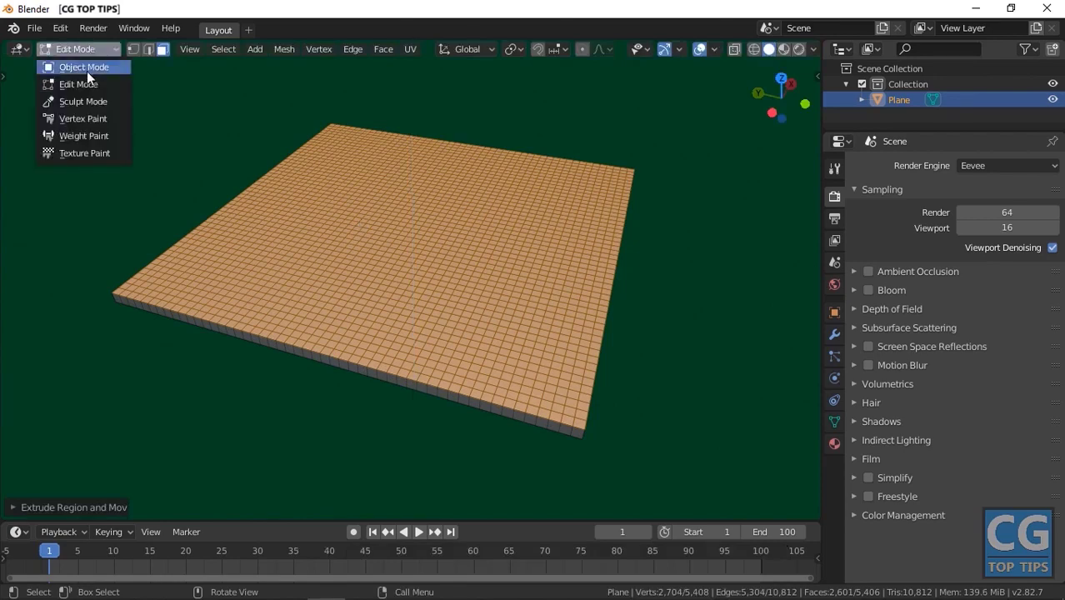
click(83, 68)
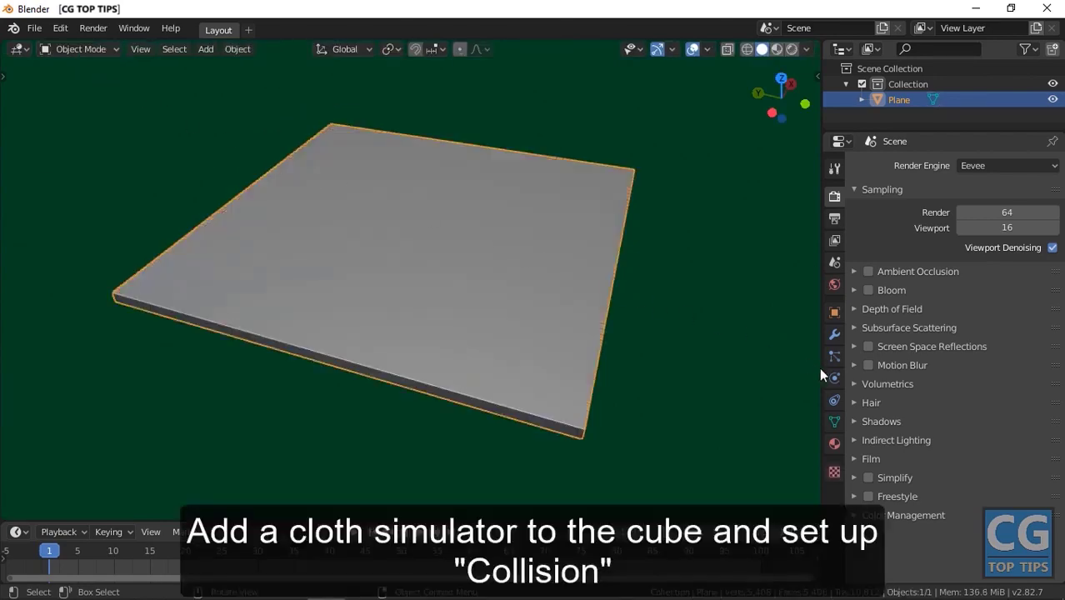
- Add cloth physics to the slab with collision quality 5 and self collisions enabled
click(832, 379)
click(898, 222)
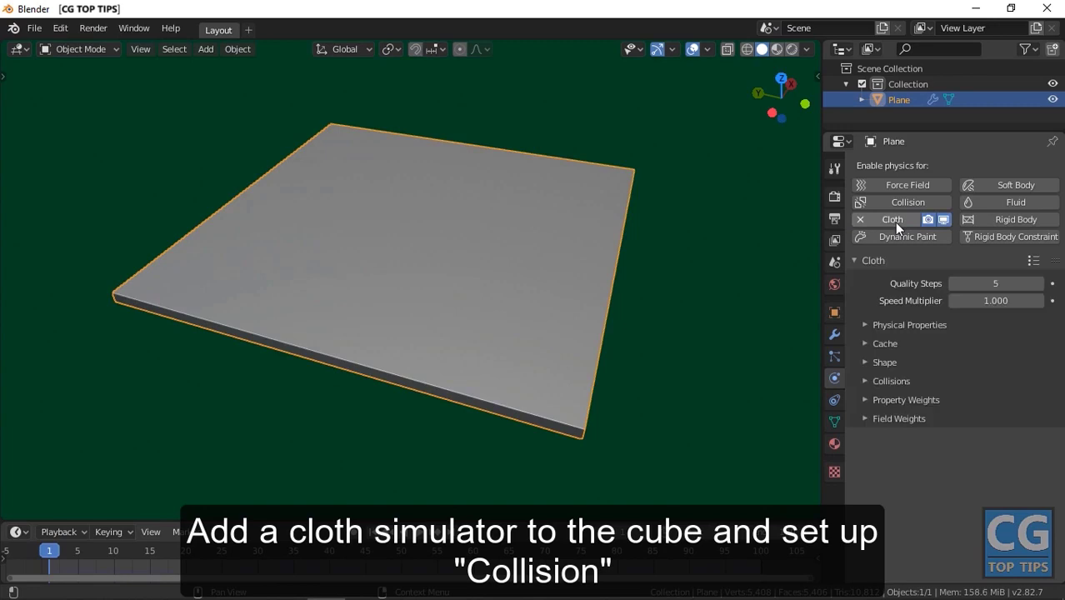
click(875, 379)
click(1037, 405)
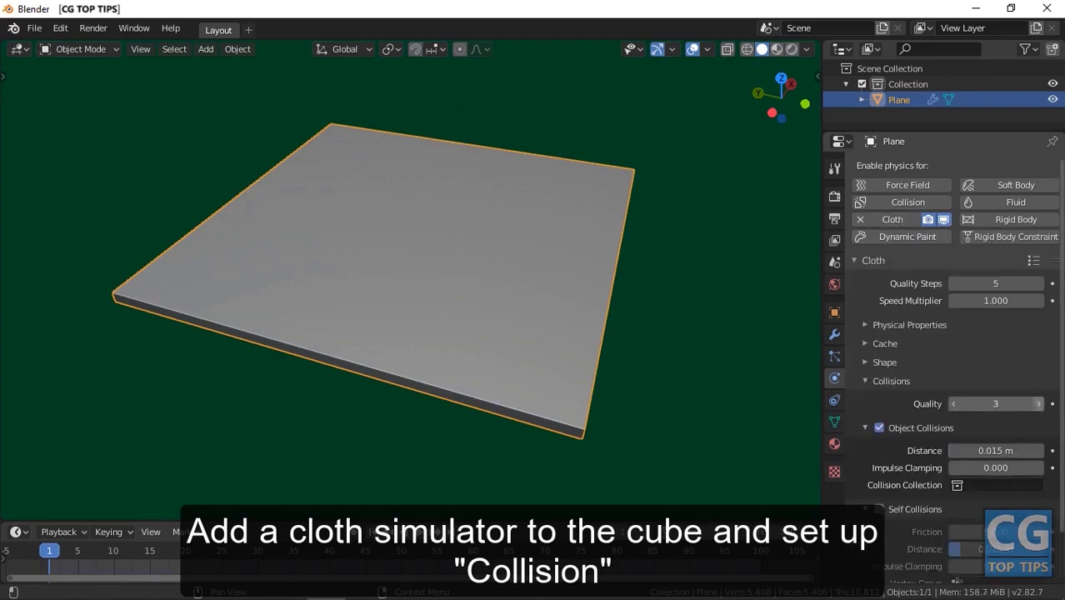
click(879, 509)
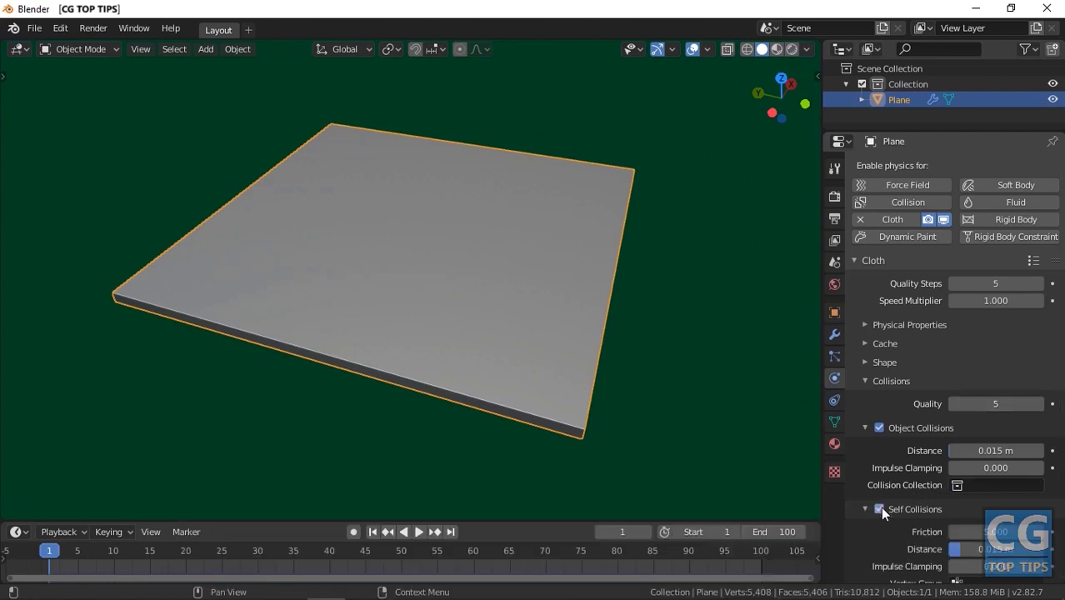
click(861, 380)
- Set the cloth's gravity field weight to 0 and apply the Silk preset
click(866, 418)
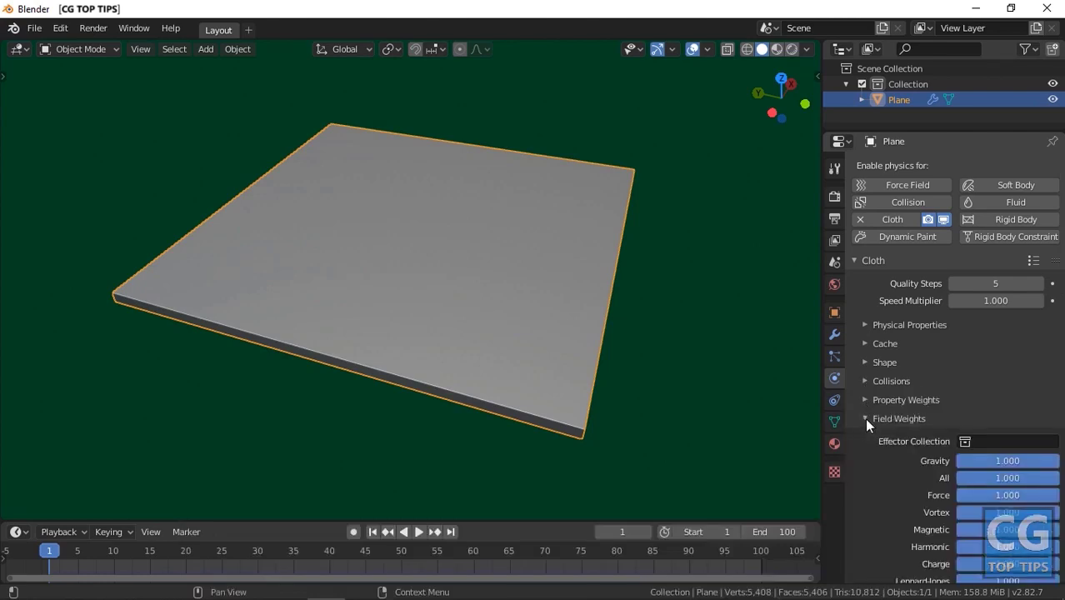
drag(995, 467, 892, 467)
click(1032, 261)
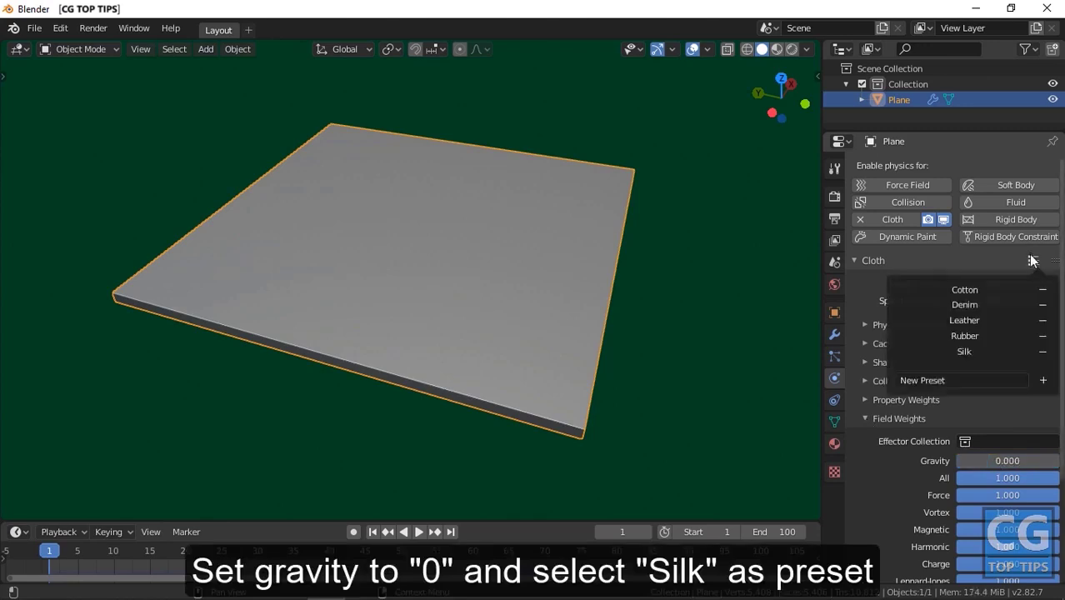
click(964, 351)
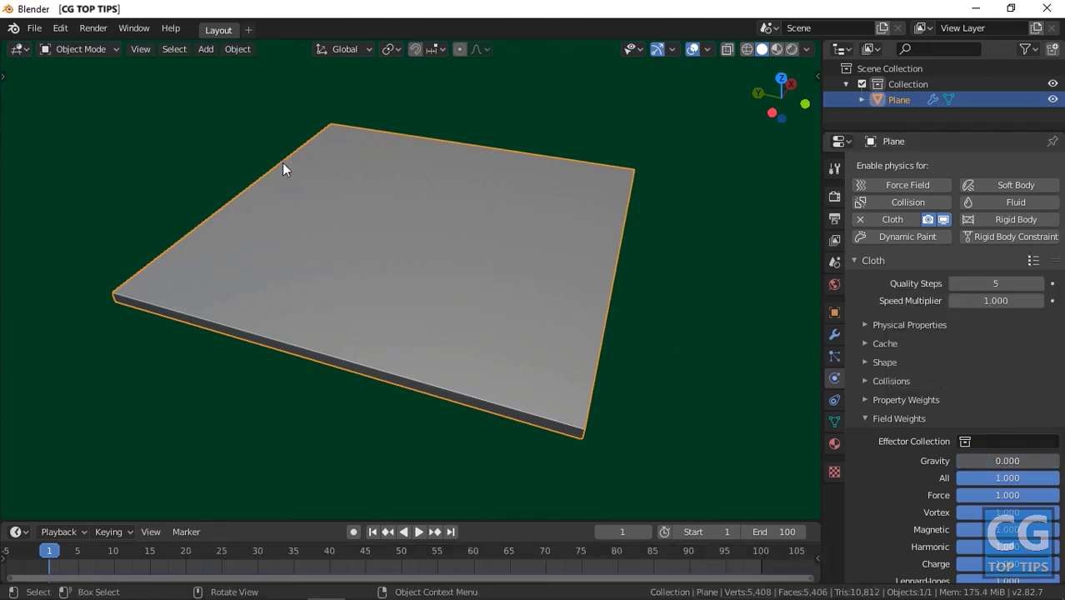
- Add a Force type force field to the scene and set its strength to 400
click(205, 48)
mouse_move(279, 328)
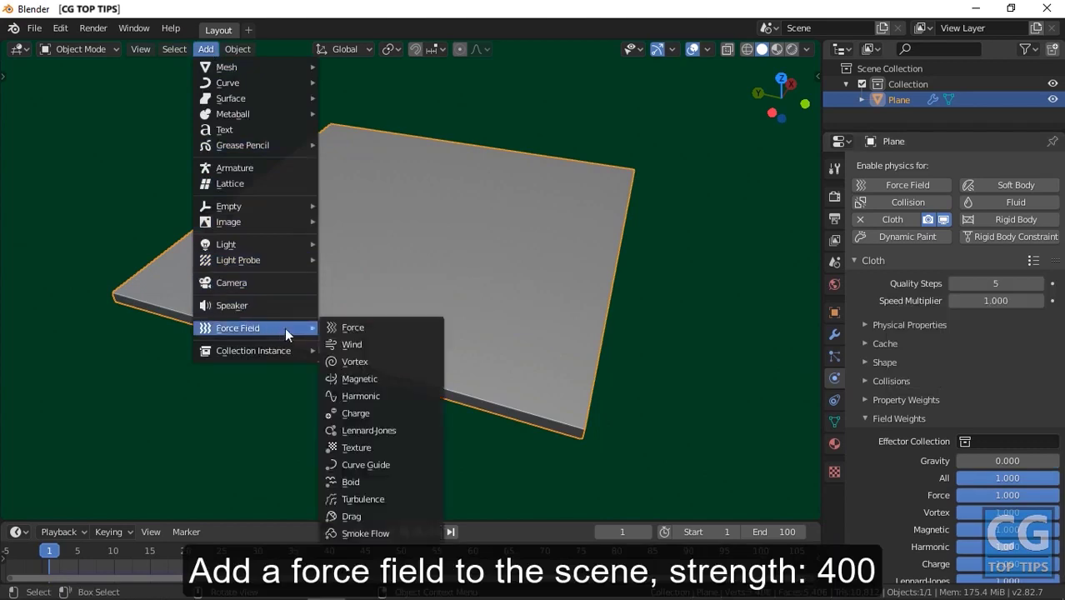
click(346, 329)
double_click(995, 301)
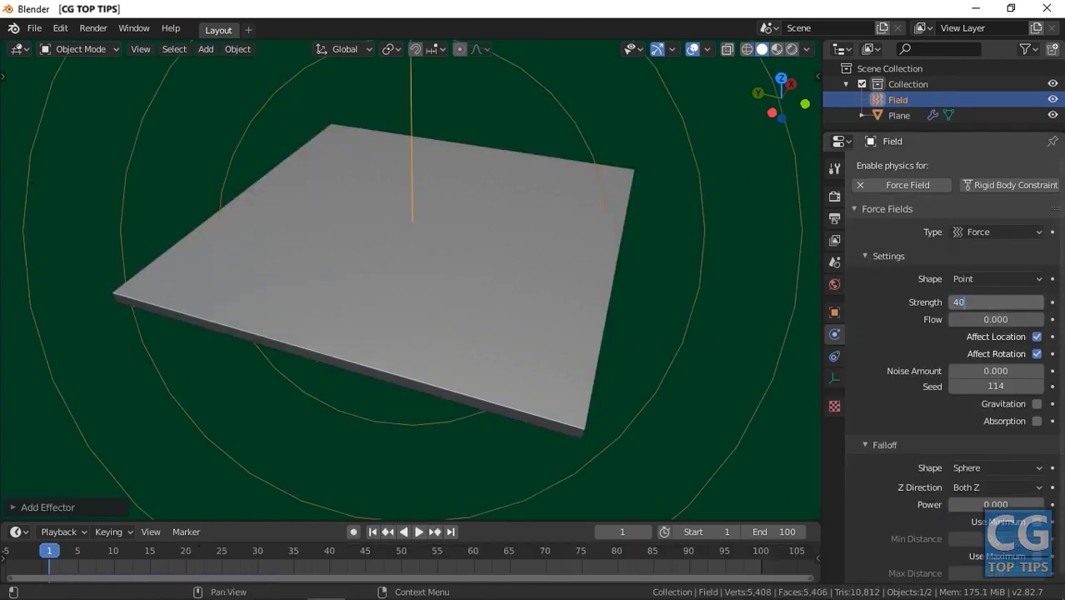
key(Return)
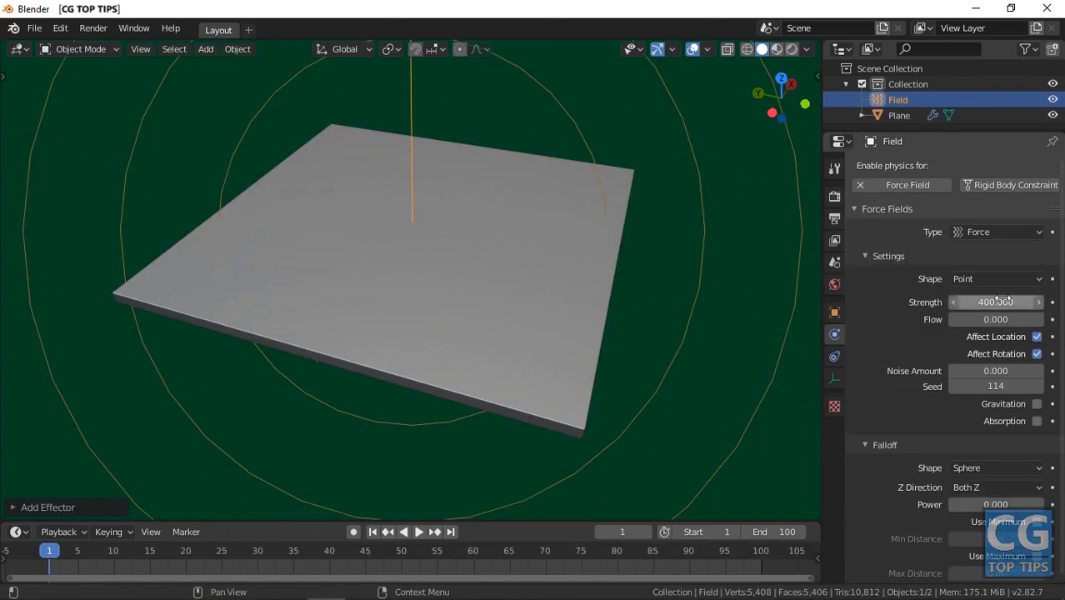
- Play the cloth simulation to inflate the slab and stop it at frame 100
click(418, 531)
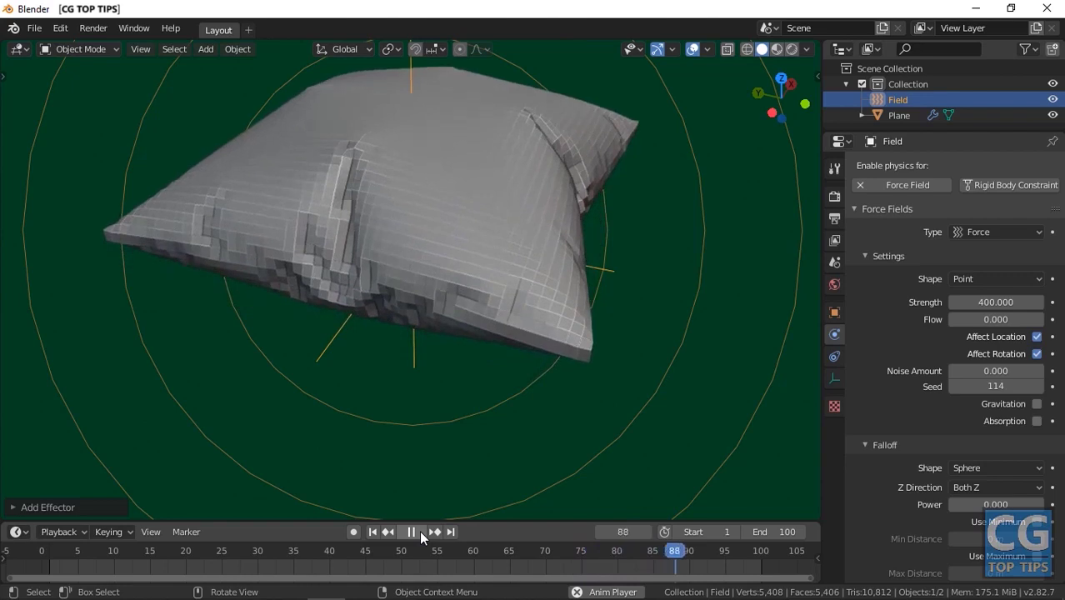
click(411, 532)
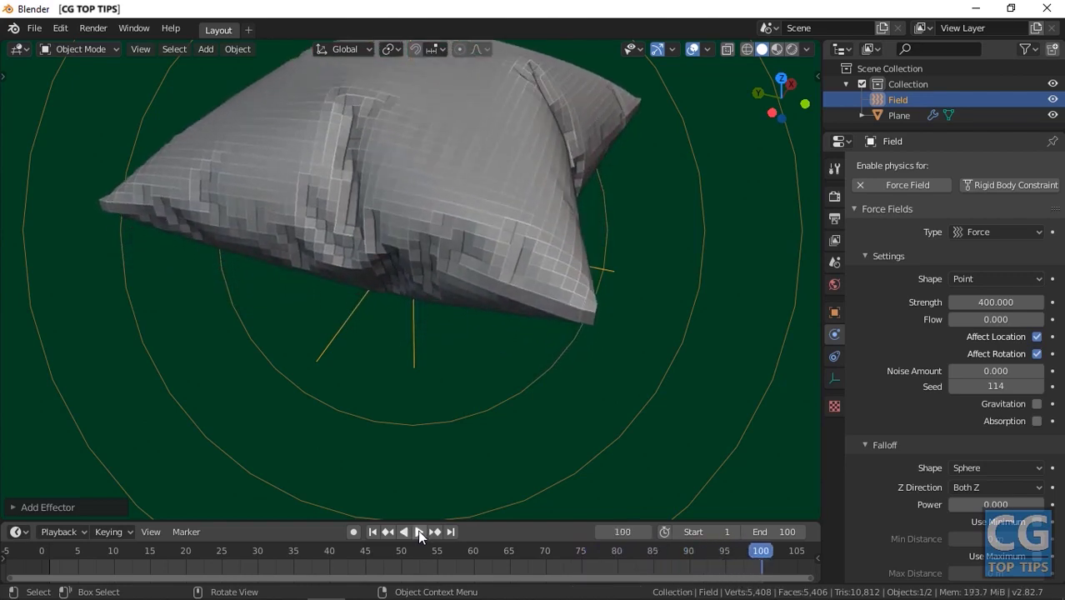
middle_drag(506, 185, 515, 271)
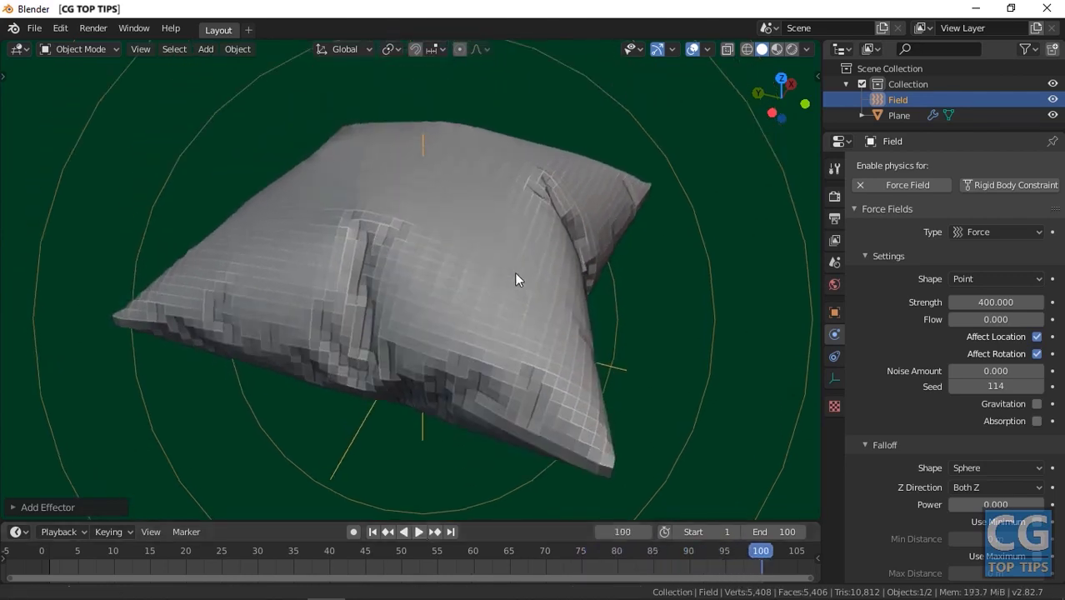
- Shade the inflated pillow smooth and add a Subdivision Surface modifier to it
click(476, 255)
right_click(476, 255)
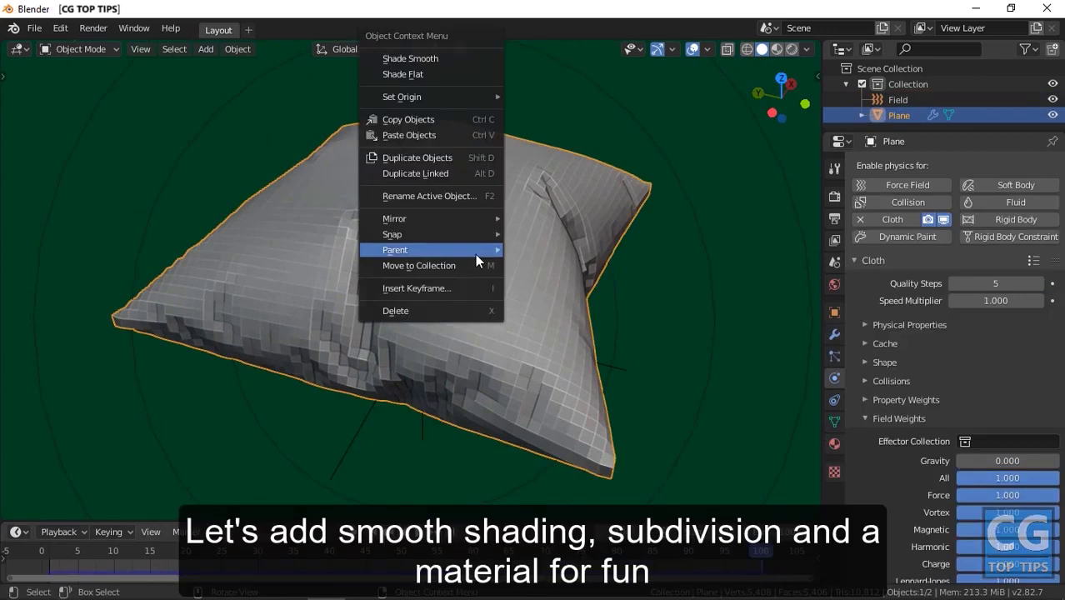
click(429, 58)
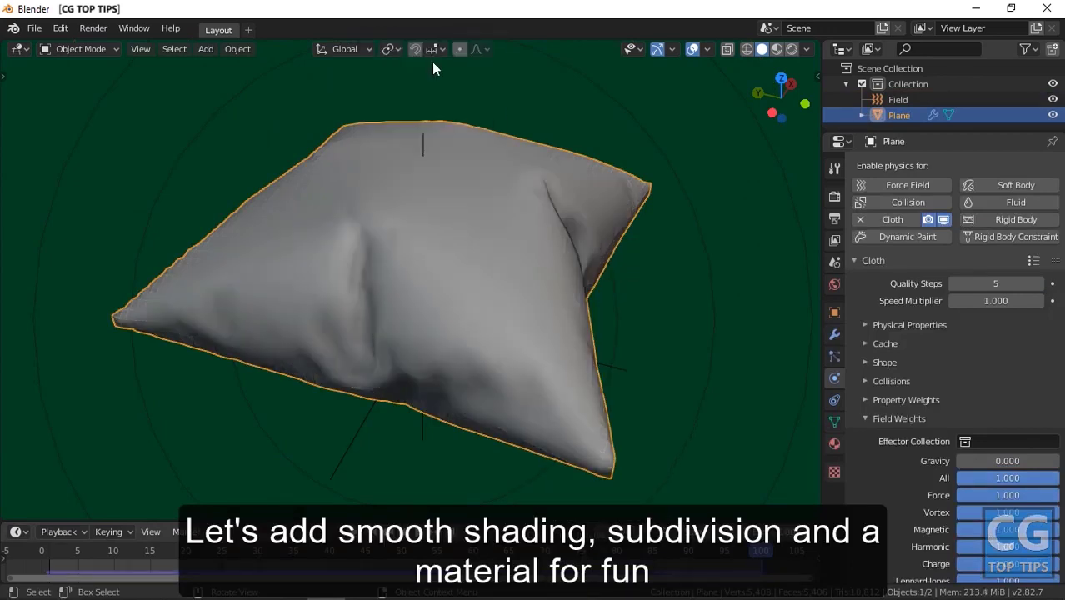
click(834, 332)
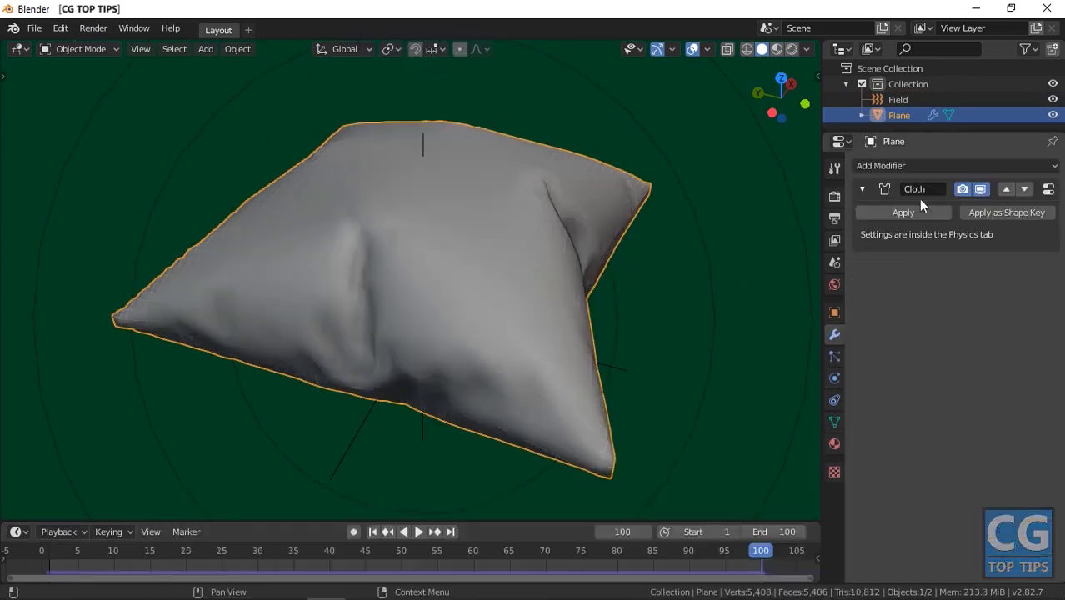
click(911, 163)
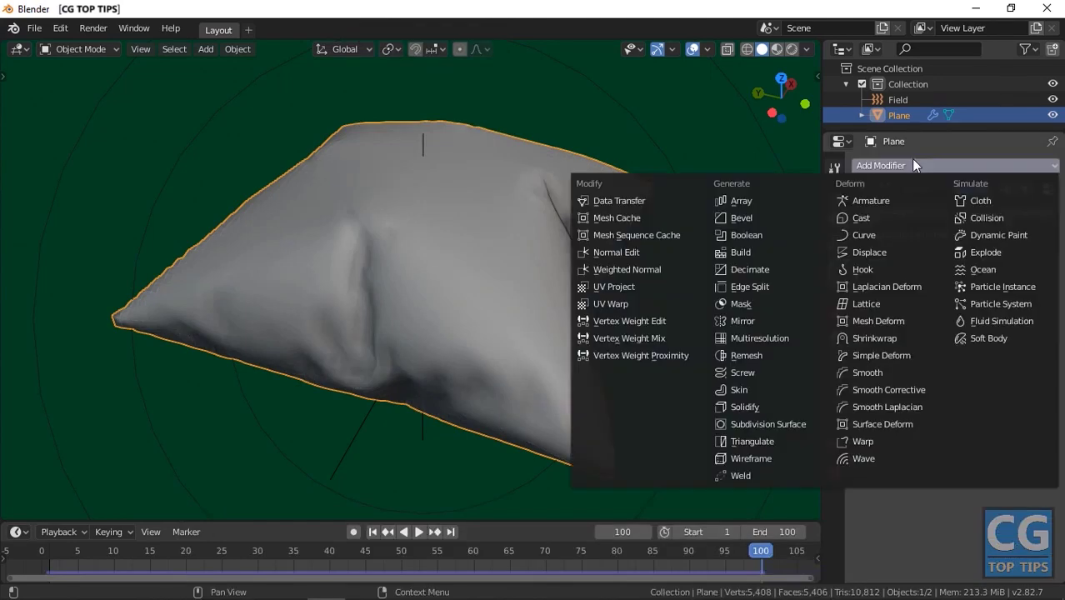
click(780, 423)
- Apply the Carpet05 material from the Extreme PBR Fabric - Carpet category to the pillow, with Specular, Roughness, Normal and Metal maps enabled
click(815, 76)
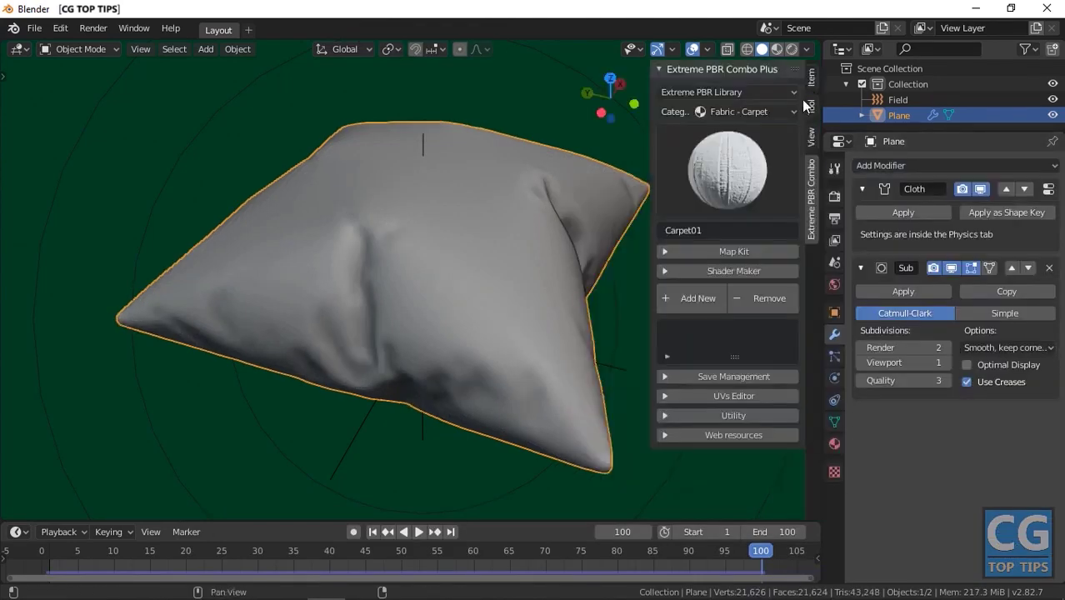
click(718, 165)
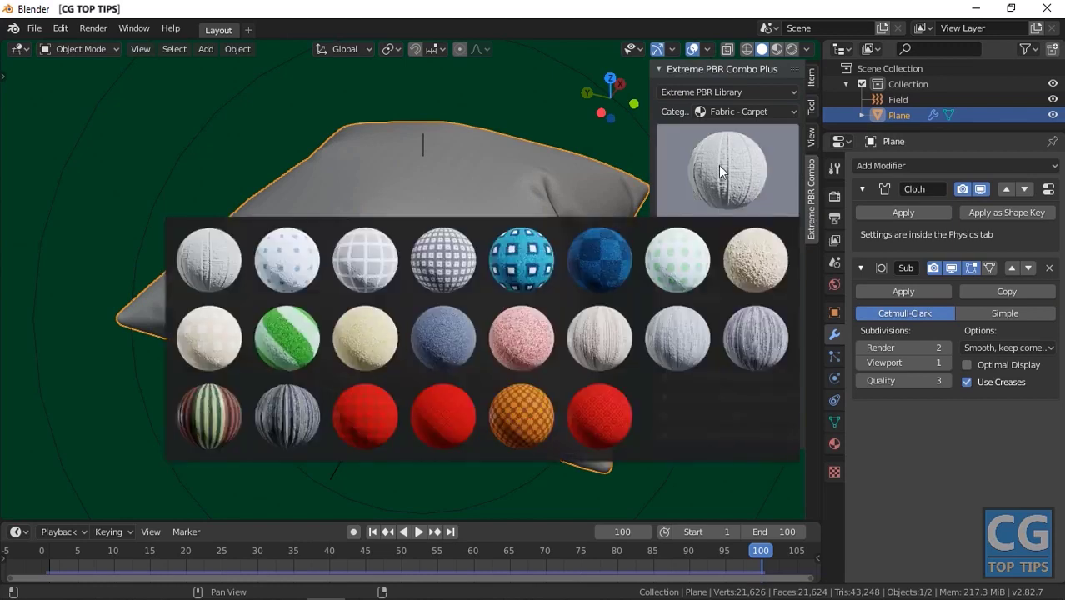
click(521, 259)
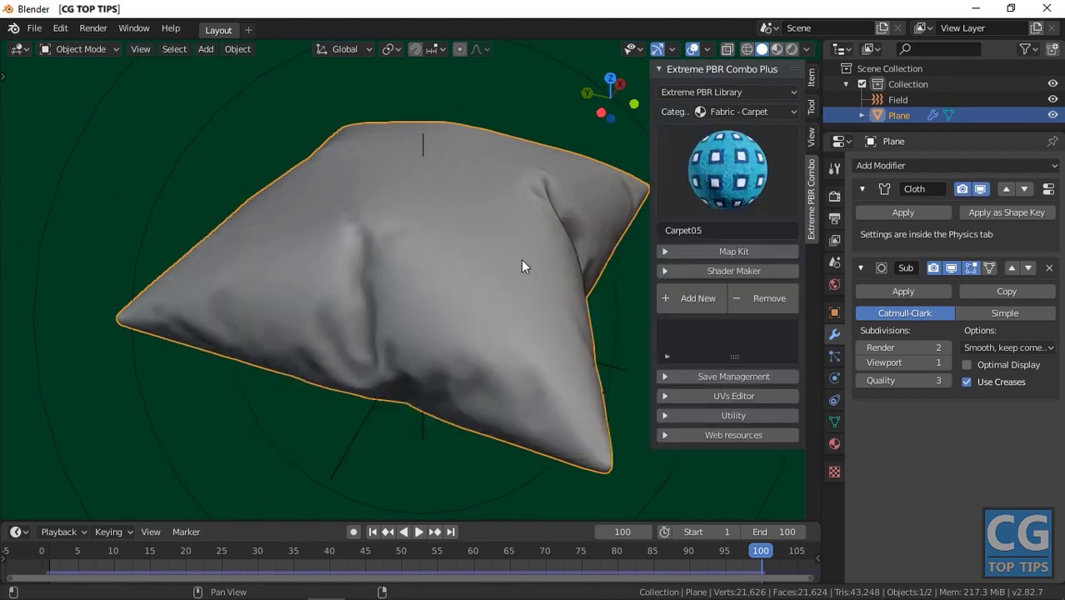
click(693, 289)
click(698, 304)
click(756, 274)
click(758, 287)
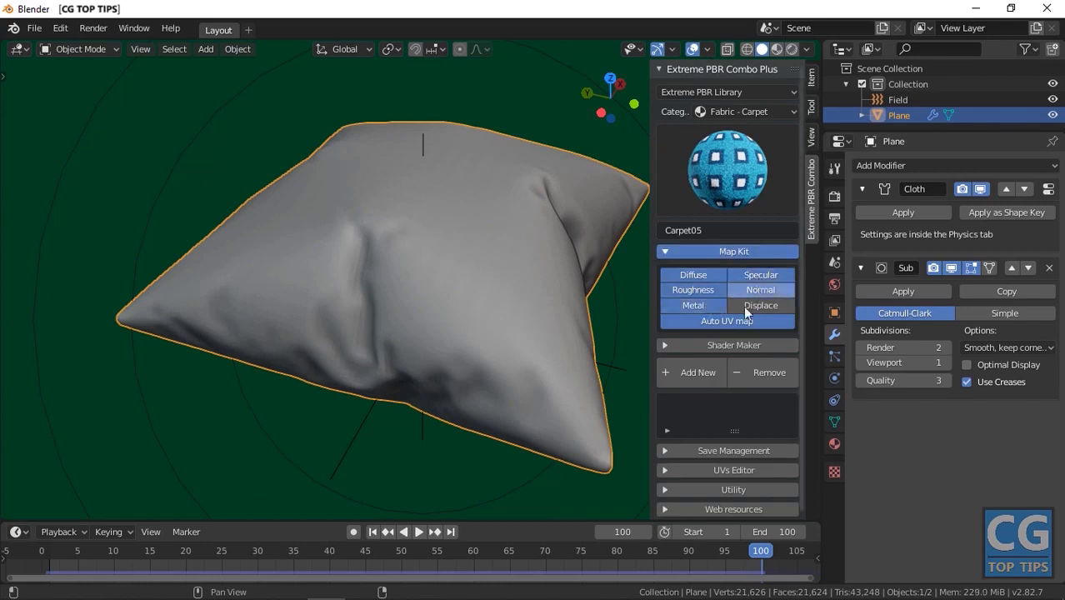
click(690, 371)
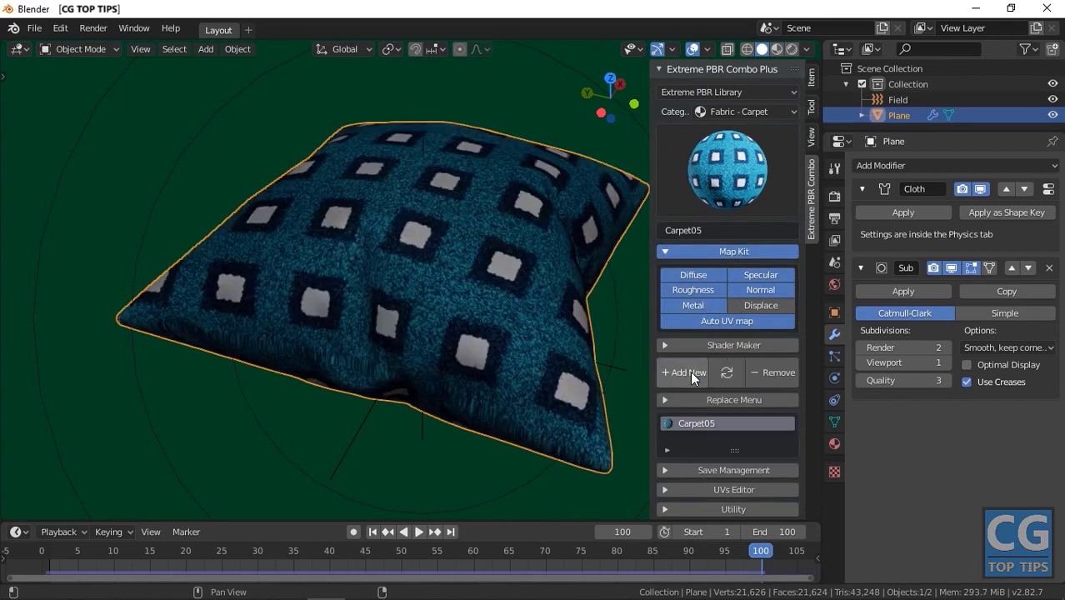
click(618, 331)
key(n)
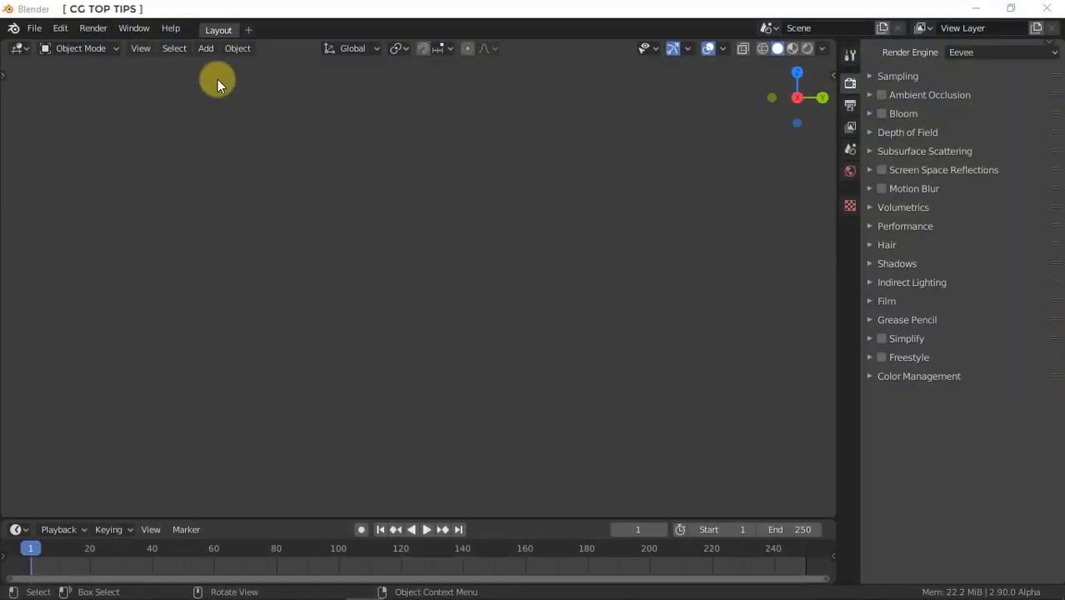
- Add a torus mesh to the empty scene with 10 major segments
click(208, 48)
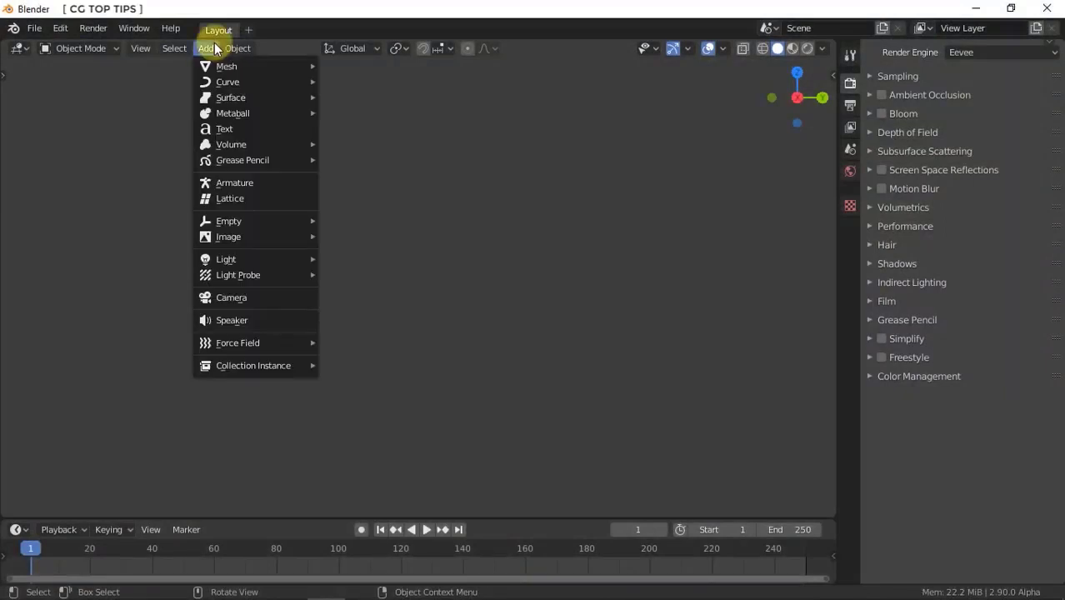
mouse_move(223, 70)
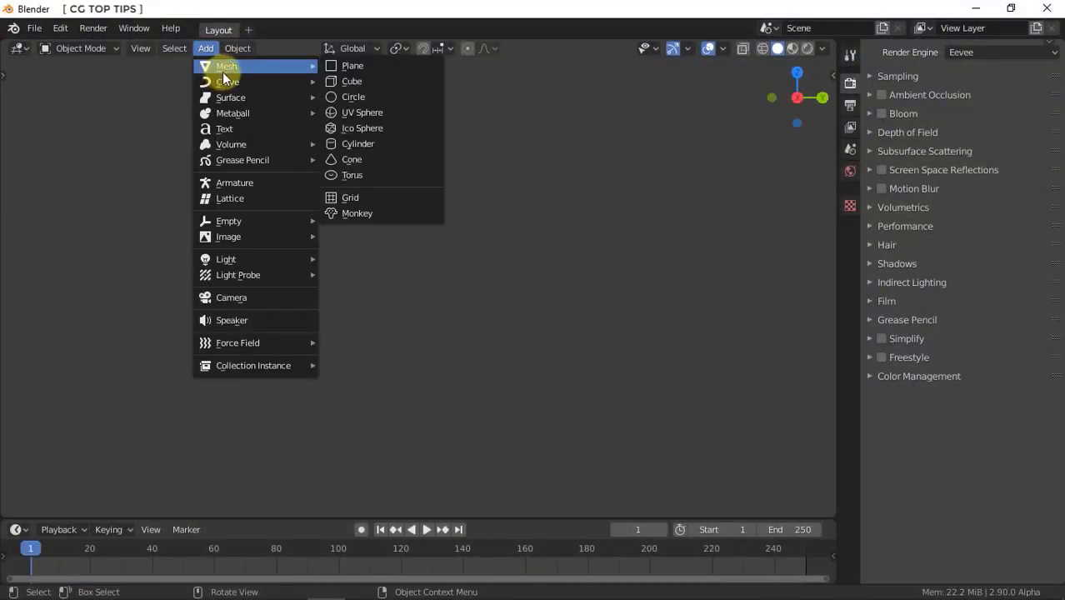
click(379, 176)
click(82, 501)
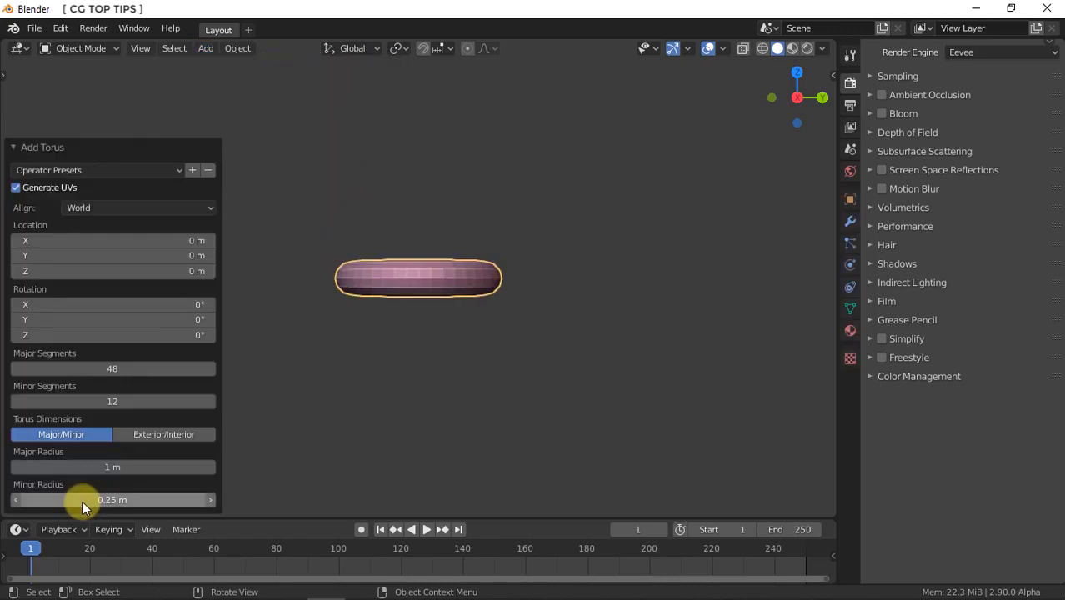
click(113, 366)
text(10)
key(Return)
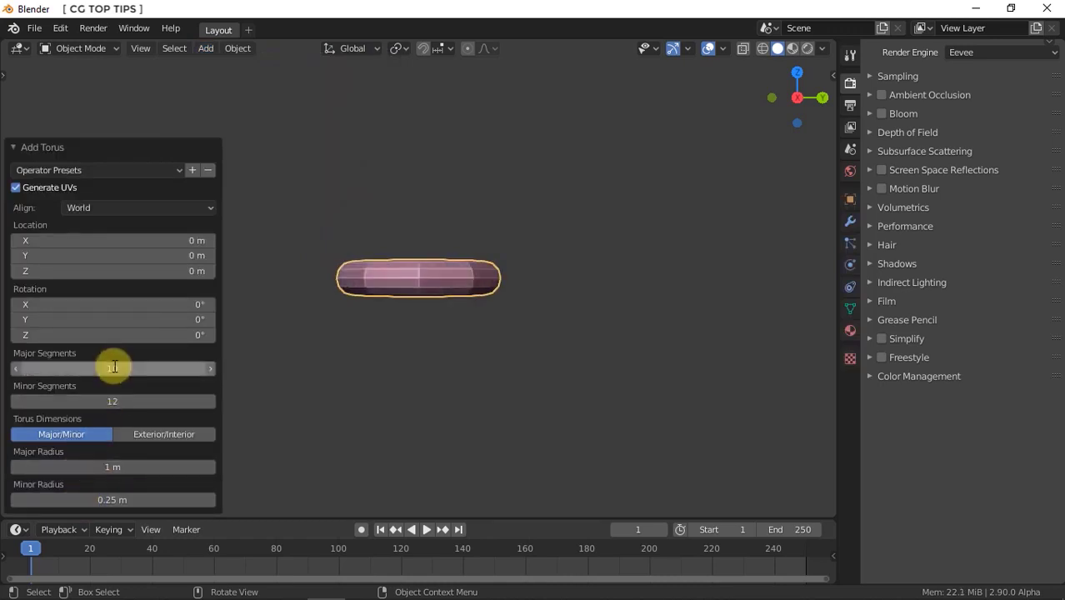
click(30, 147)
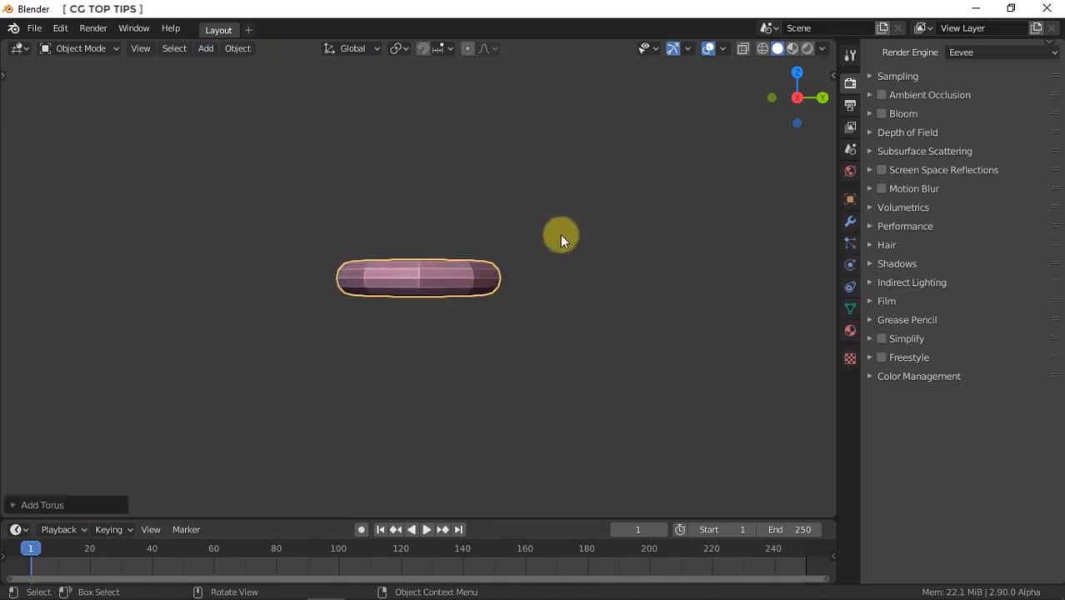
- Rotate the torus 90° about the global Y axis so it stands upright, and switch it to Edit Mode
text(rx90)
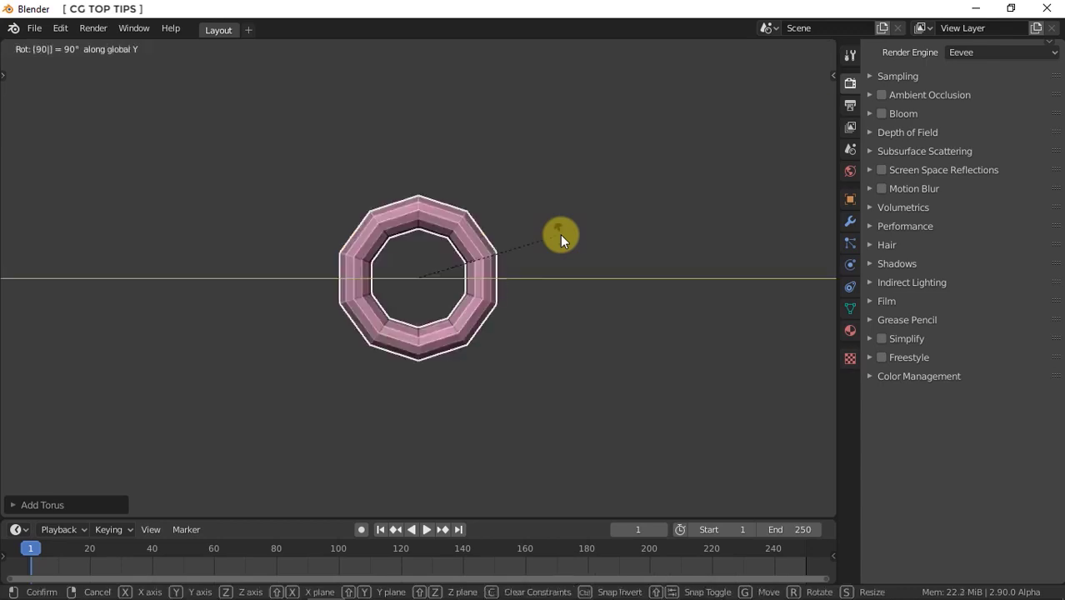
key(Return)
click(84, 48)
click(92, 81)
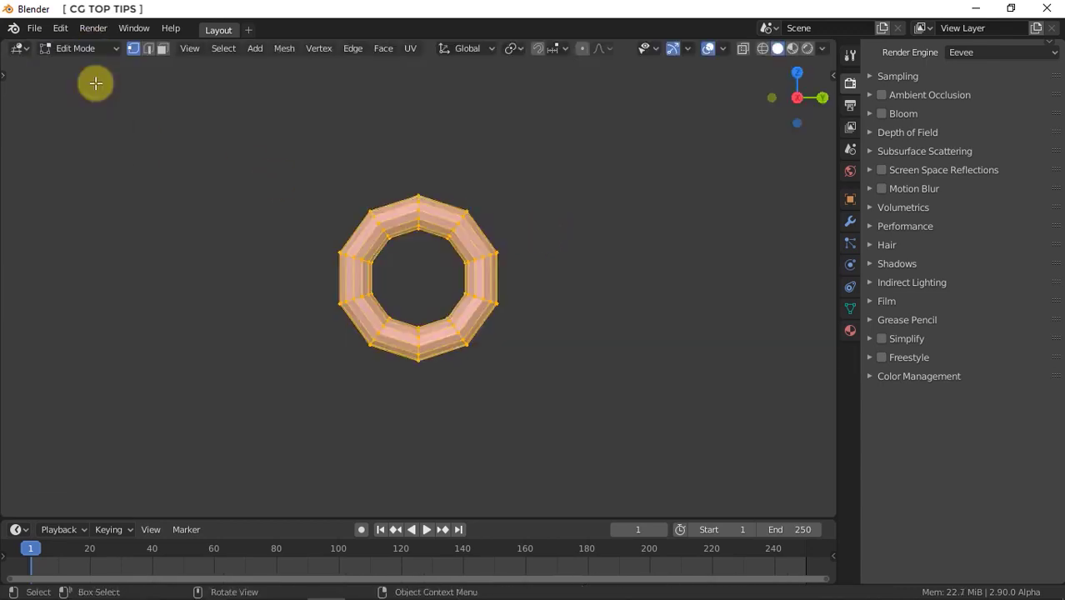
- With X-ray on, move the torus's upper half up along Z to form an elongated link, then restore Object Mode and solid display
click(743, 48)
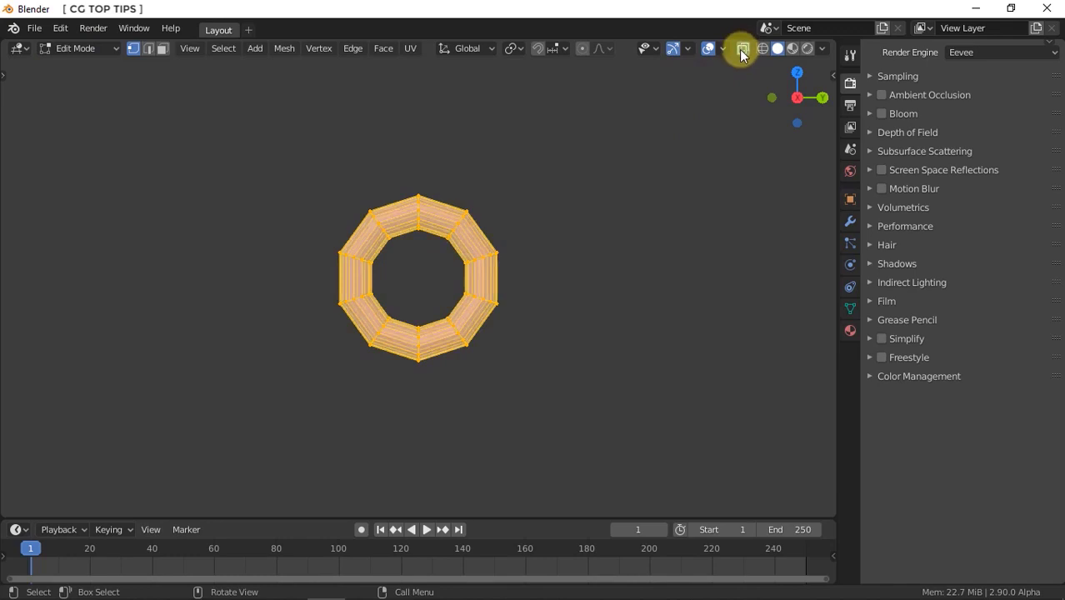
drag(619, 127, 254, 269)
key(g)
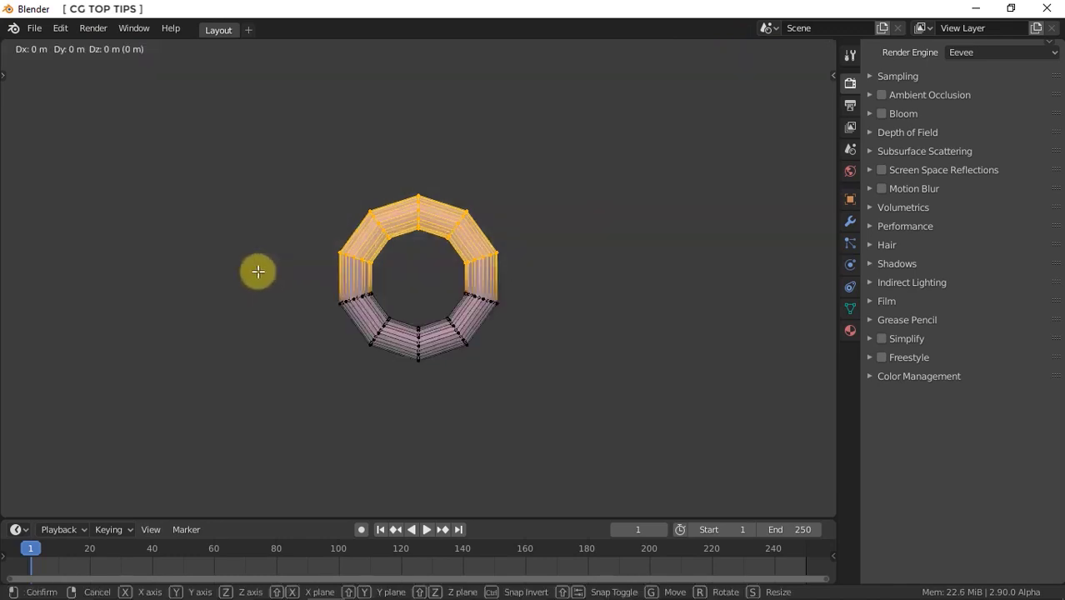
key(z)
click(269, 179)
click(82, 48)
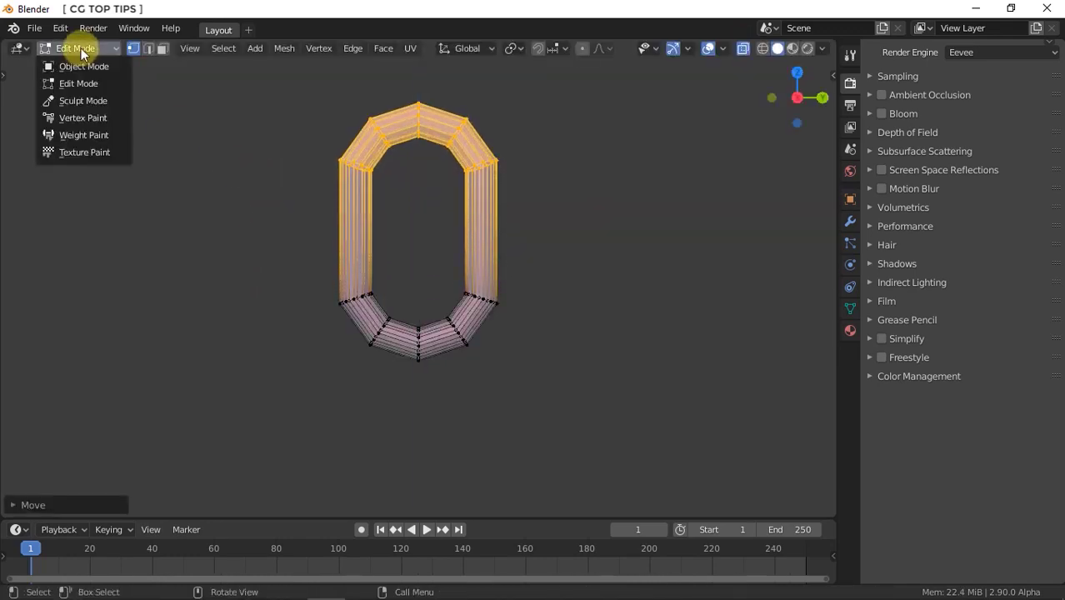
click(81, 61)
click(742, 48)
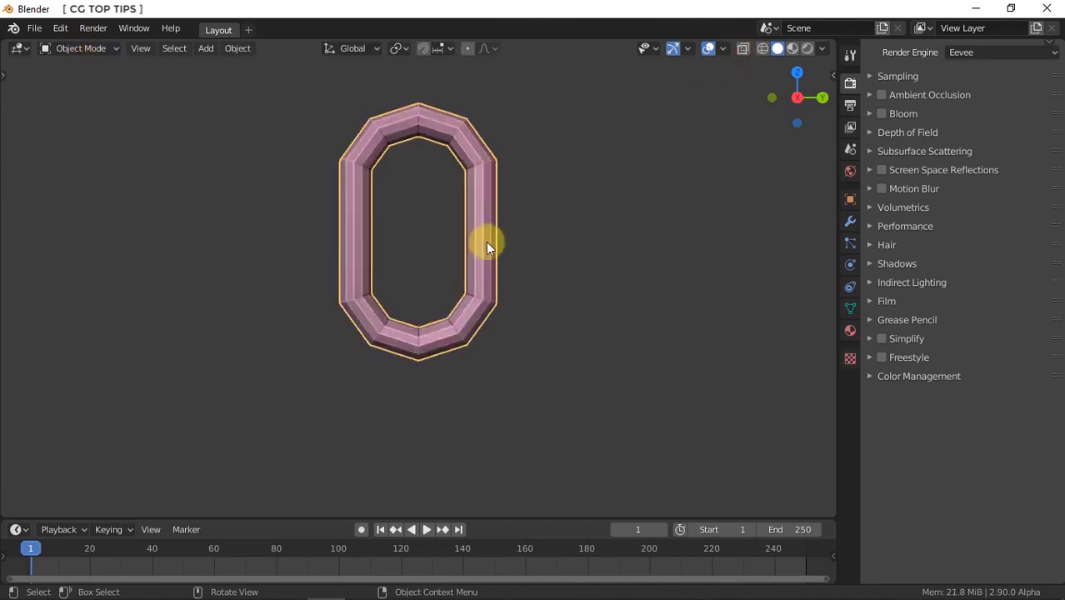
- Make a linked duplicate of the link, place it interlocking above along Z, and rotate it 90° about Z
shift+middle_drag(475, 257, 473, 374)
key(shift+d)
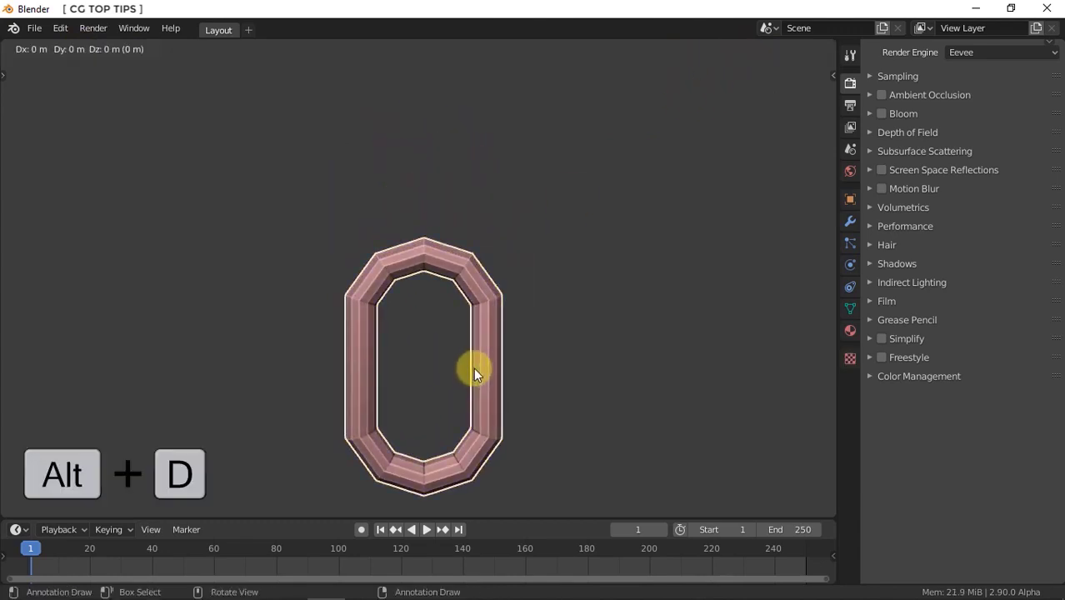
key(z)
click(455, 204)
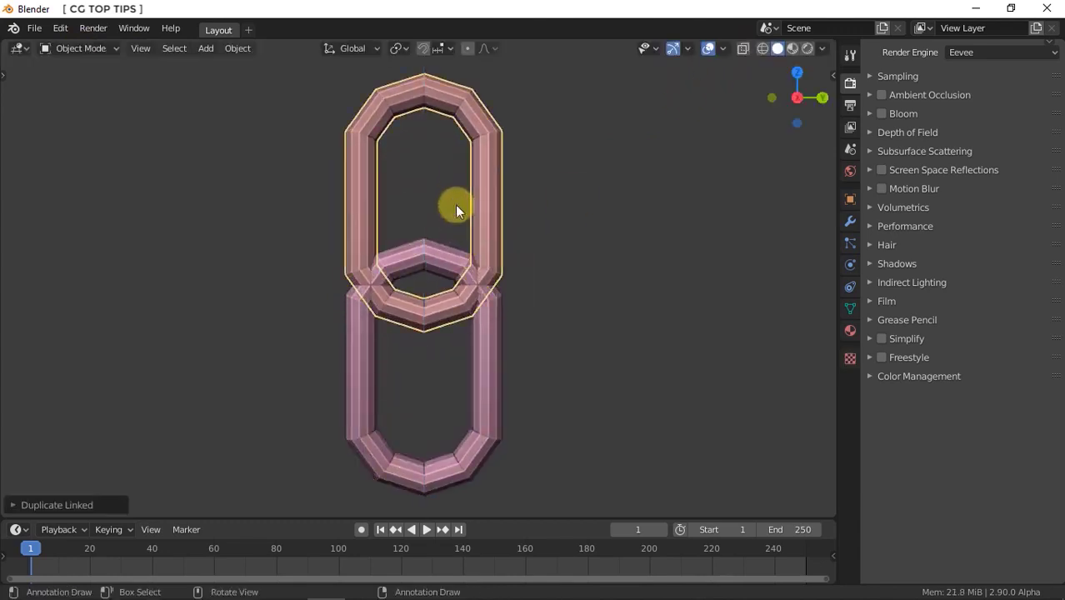
text(rz90)
key(Return)
- Make a linked duplicate of both links together and place the pair along Z, interlocked above the original pair
scroll(455, 204, down, 8)
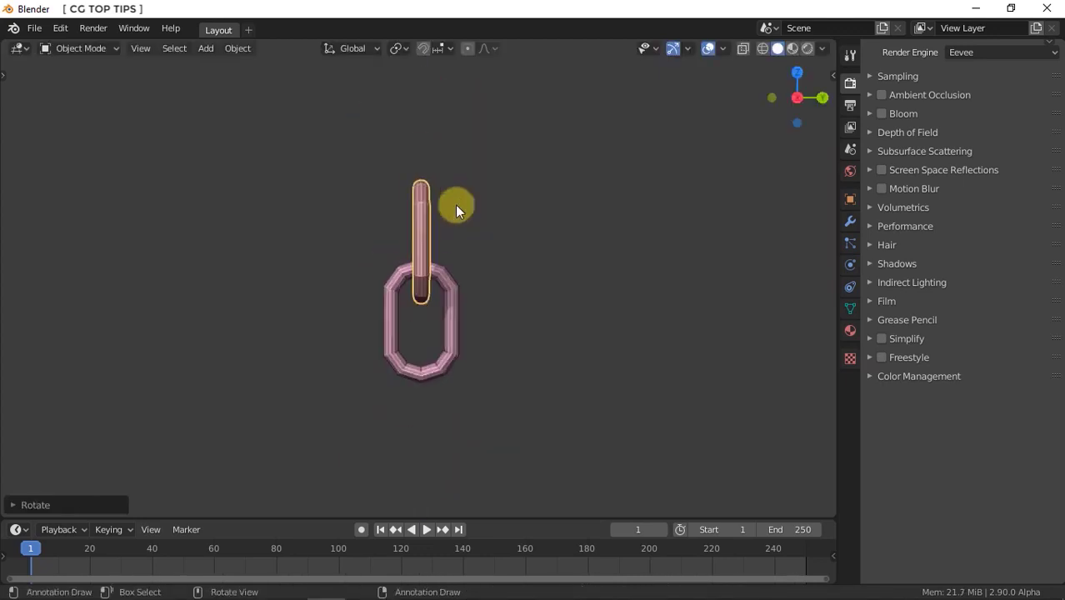
shift+middle_drag(455, 203, 478, 418)
drag(476, 420, 393, 479)
key(g)
key(alt+d)
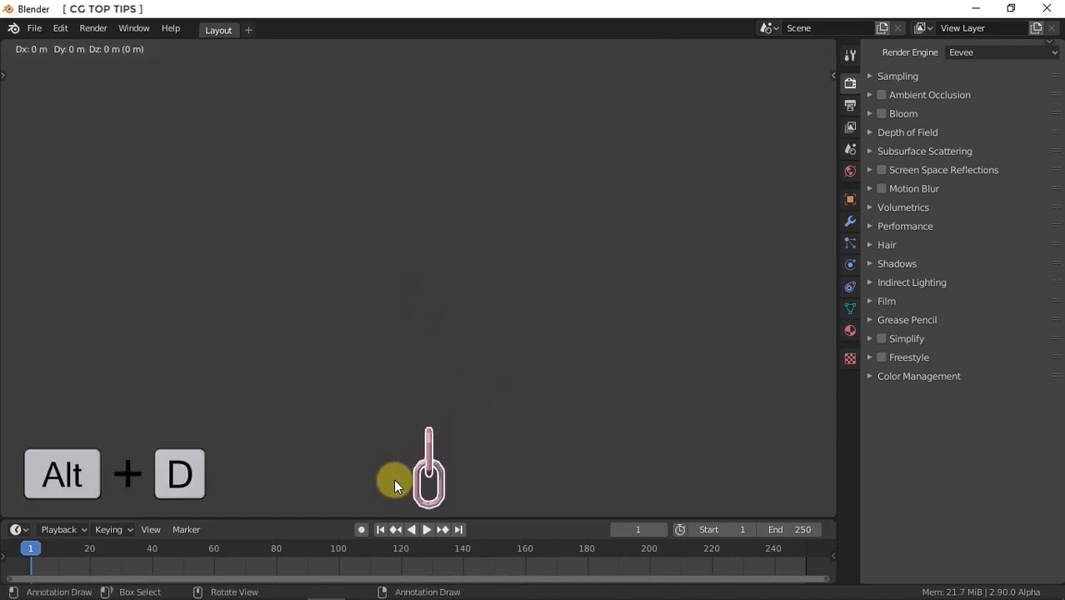
key(z)
click(392, 417)
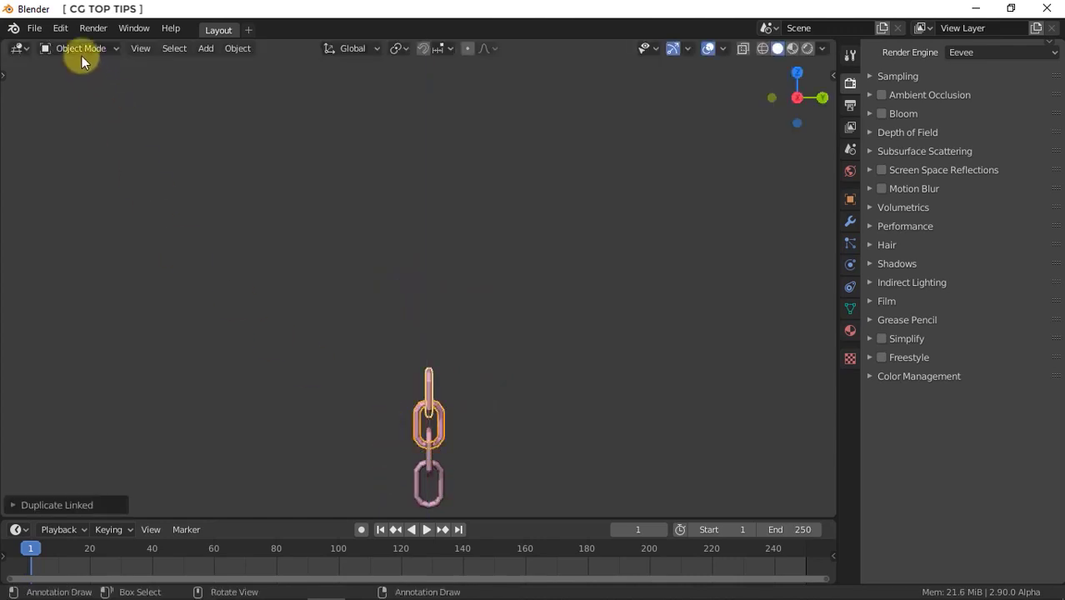
- Repeat the last linked duplication upward until the vertical chain has ten link pairs
click(60, 27)
click(118, 107)
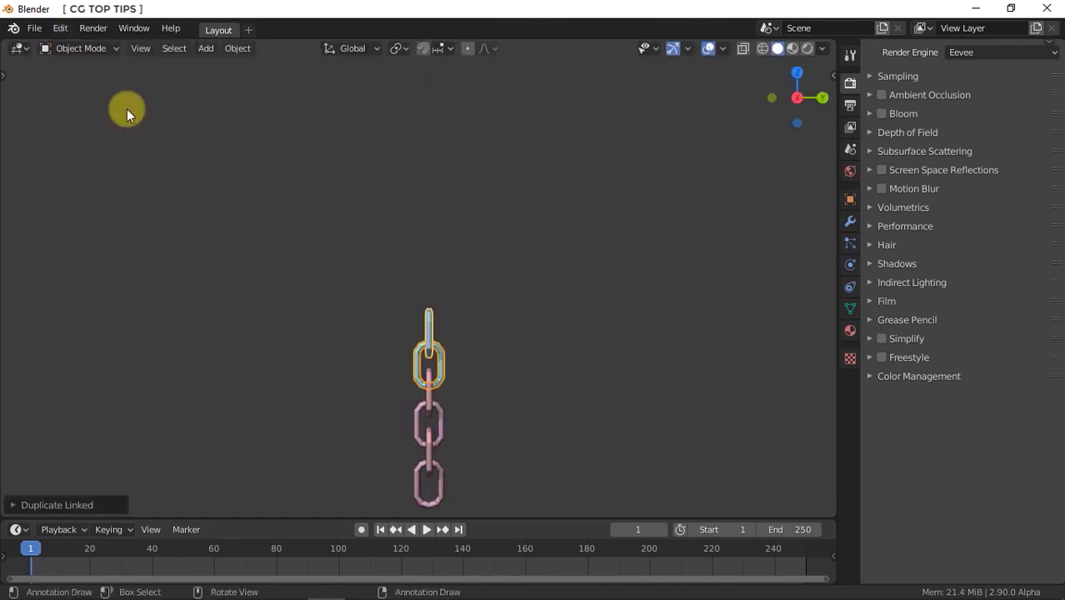
key(shift+r)
key(shift+r)
key(shift+r)
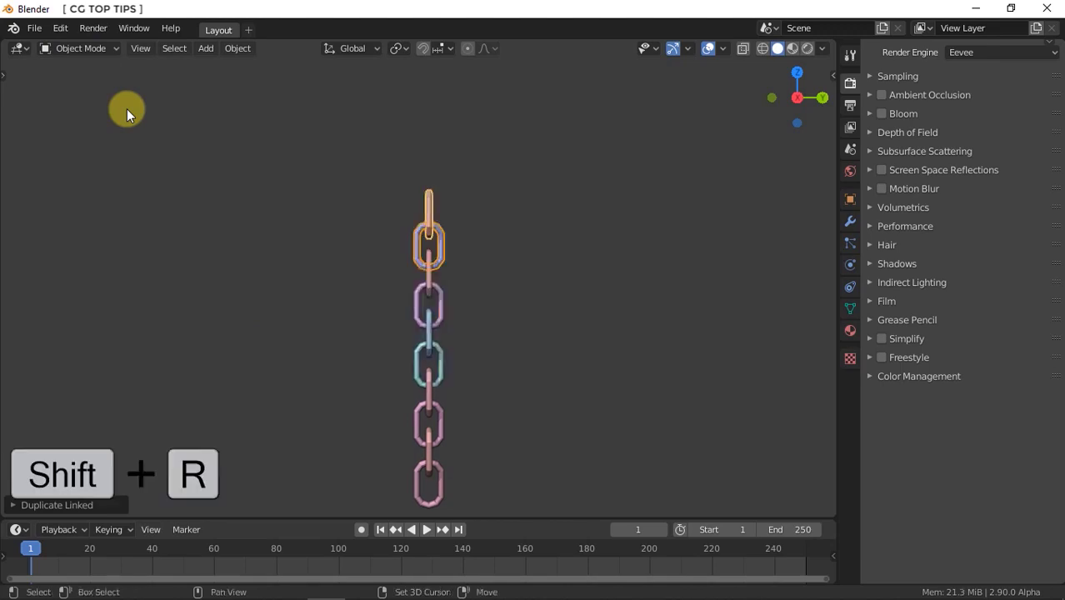
key(shift+r)
key(shift+r)
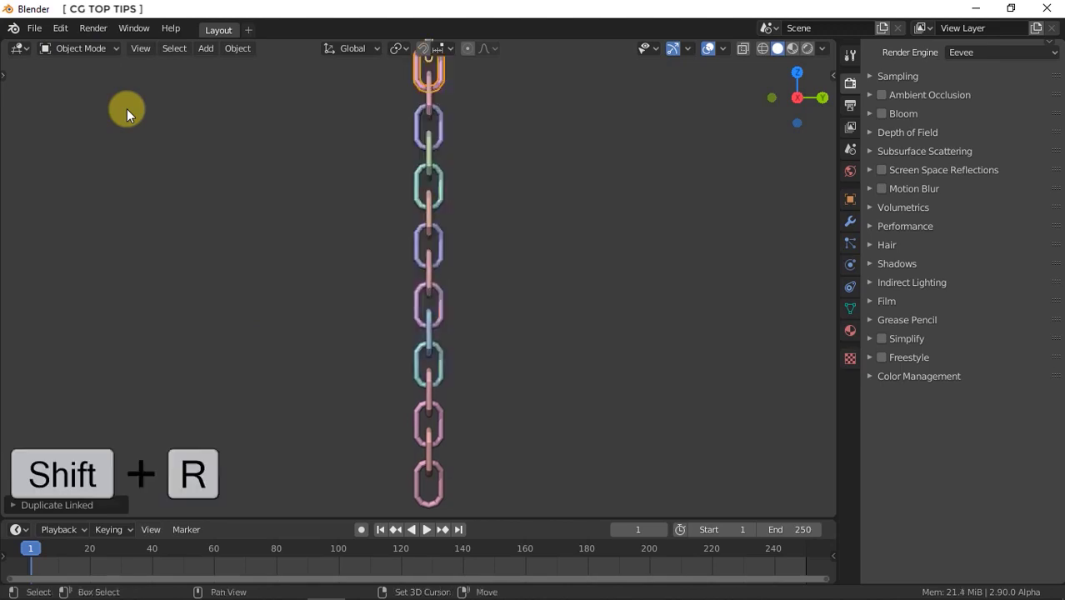
scroll(513, 236, down, 3)
scroll(513, 236, down, 1)
shift+middle_drag(513, 236, 514, 308)
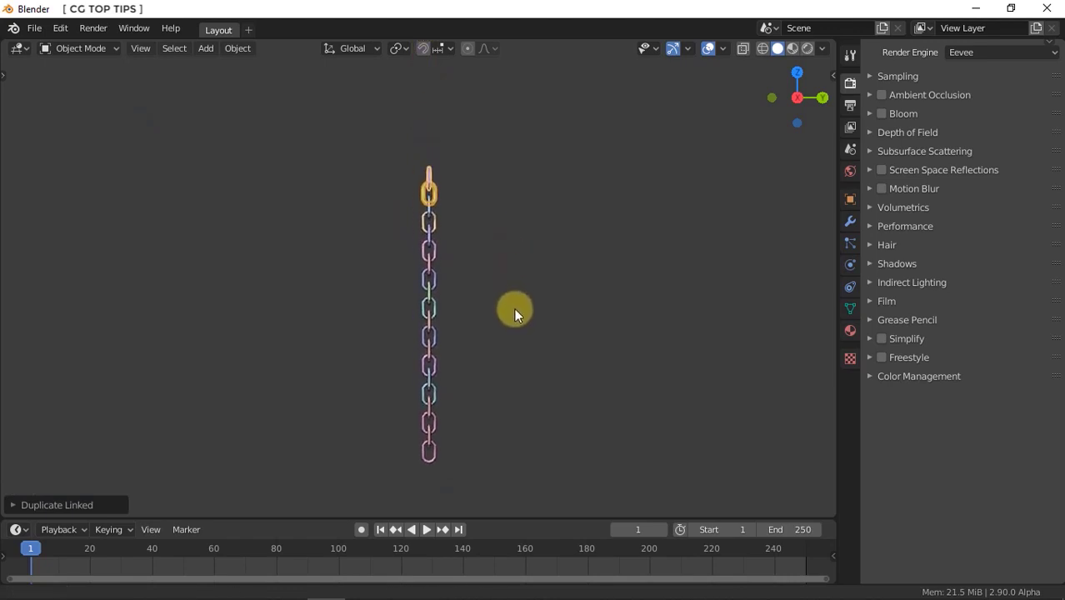
- Add an Active rigid body to the topmost link and set its collision shape to Mesh
click(429, 166)
click(850, 264)
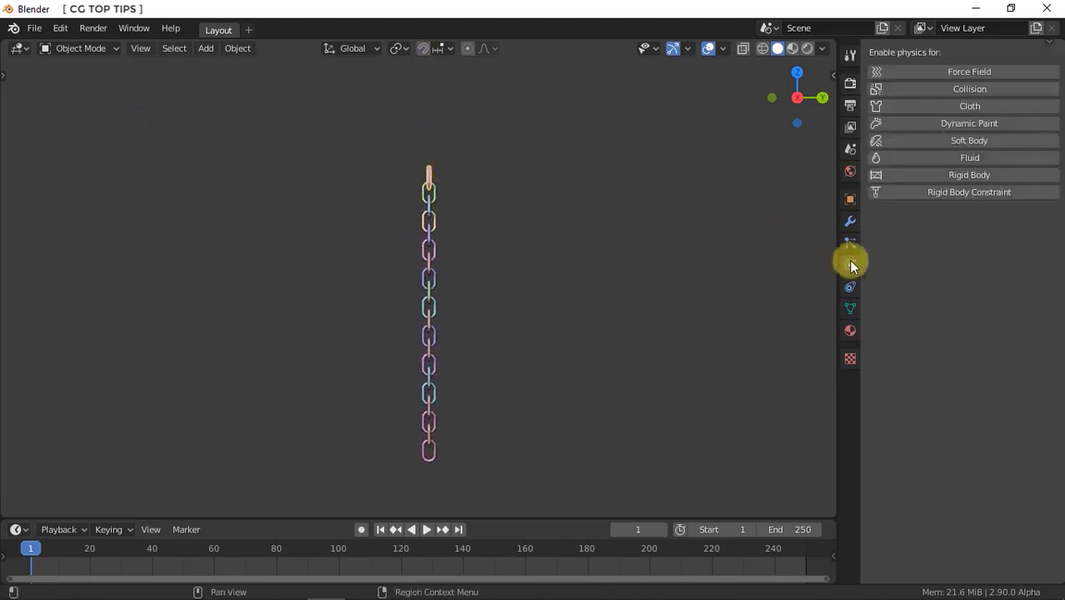
click(963, 172)
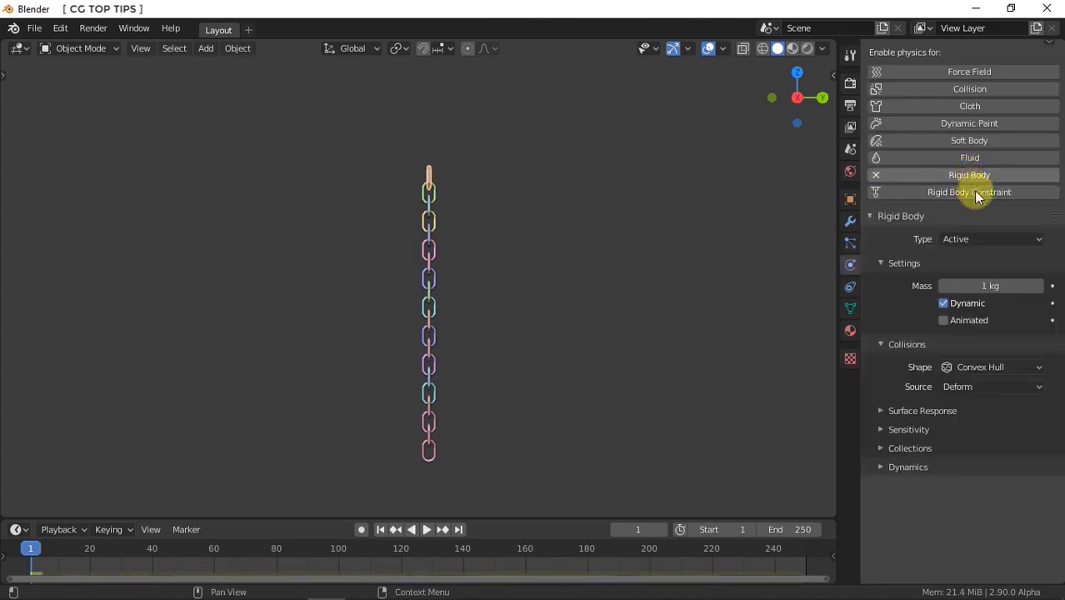
click(984, 364)
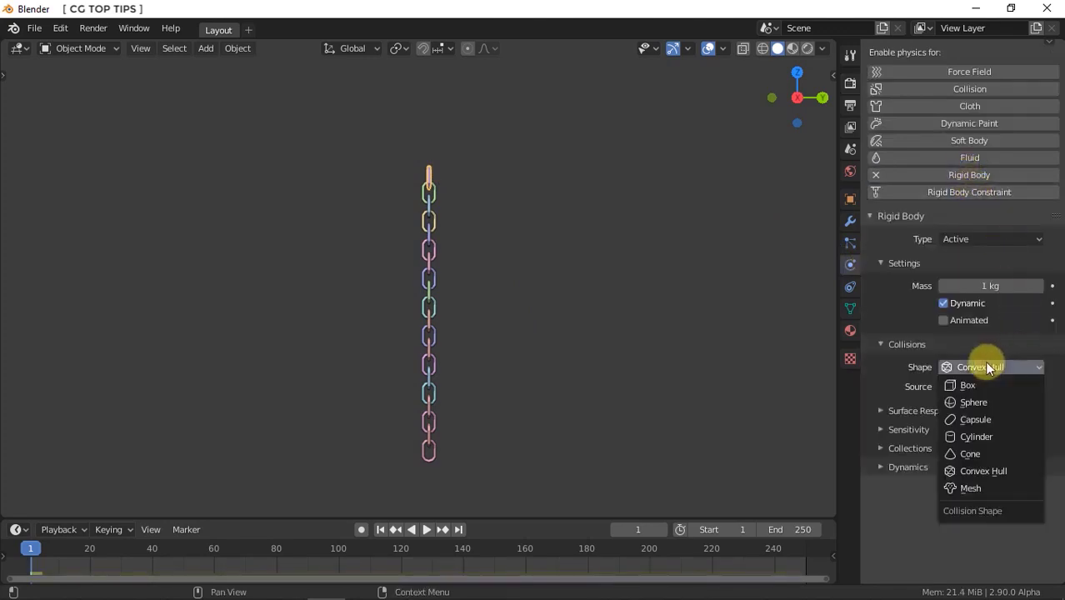
click(970, 488)
- Select the whole chain with the topmost link active and copy its rigid body settings to all other links
drag(489, 475, 346, 196)
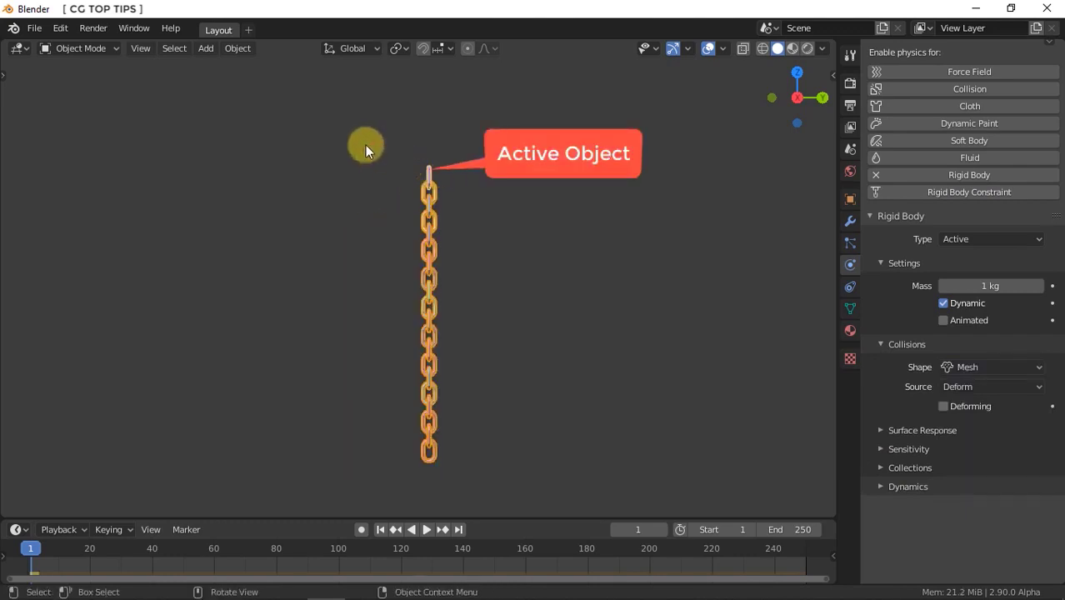
click(238, 47)
mouse_move(302, 415)
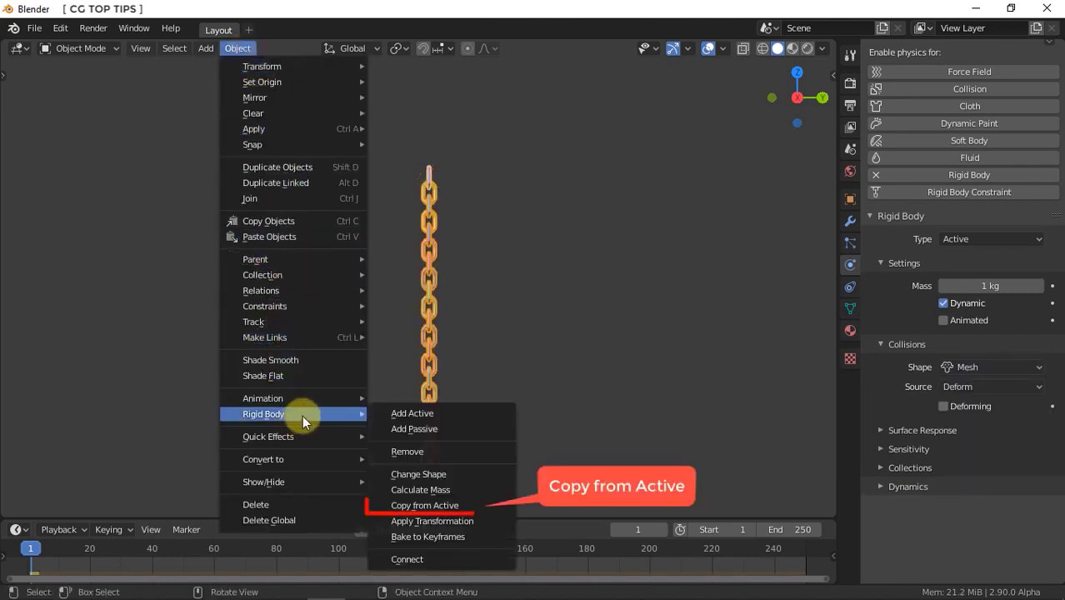
click(454, 508)
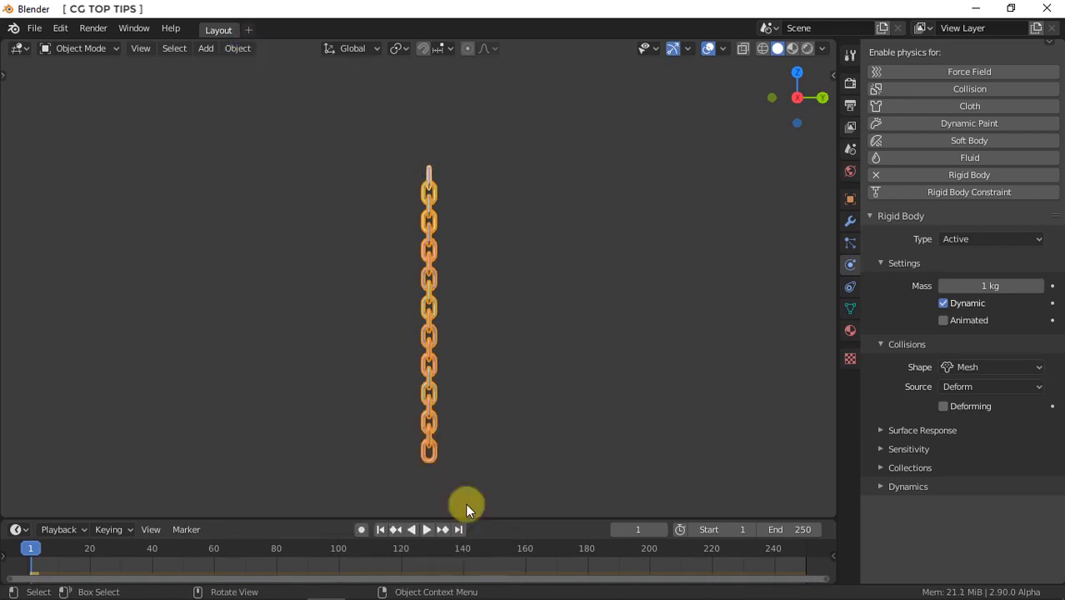
- Select the lowest link, play the rigid body simulation briefly, and return to frame 1
click(429, 451)
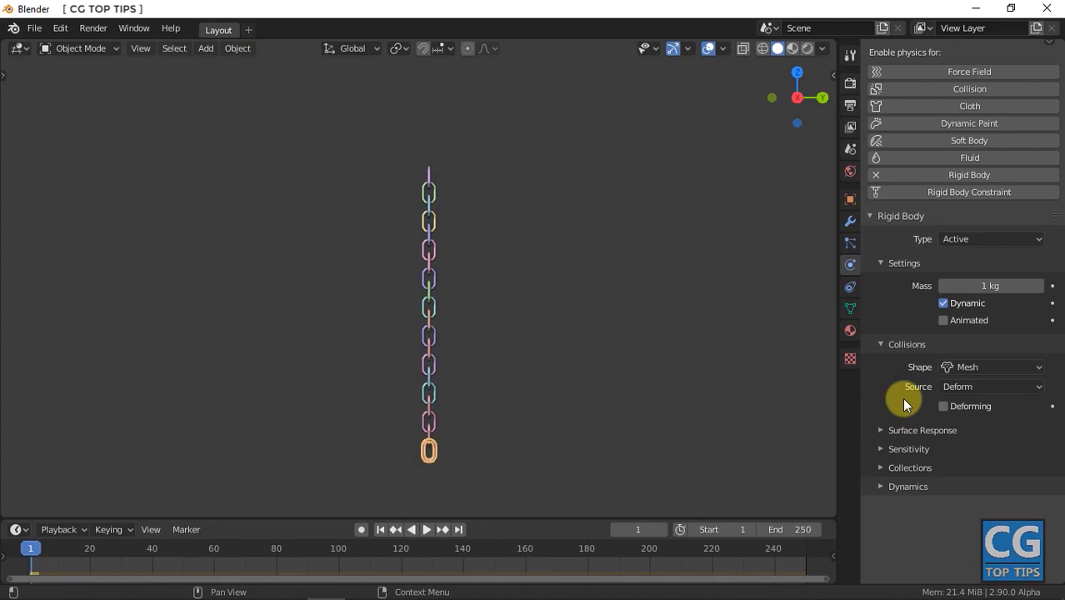
click(427, 531)
click(428, 531)
click(380, 530)
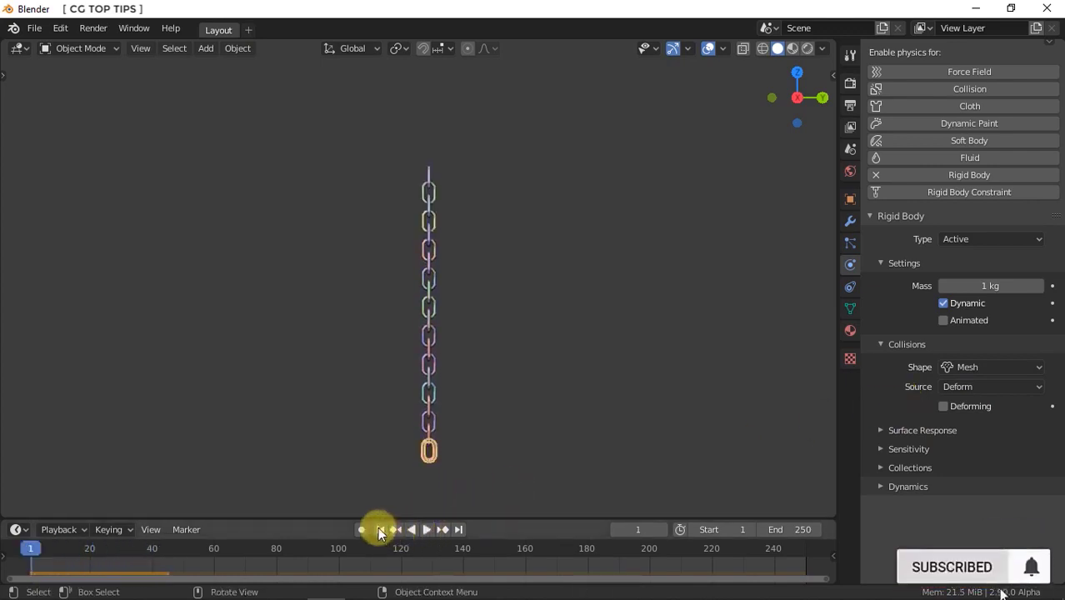
- Try disabling Dynamic on the topmost link's rigid body, play the simulation to test it, and return to frame 1
click(428, 171)
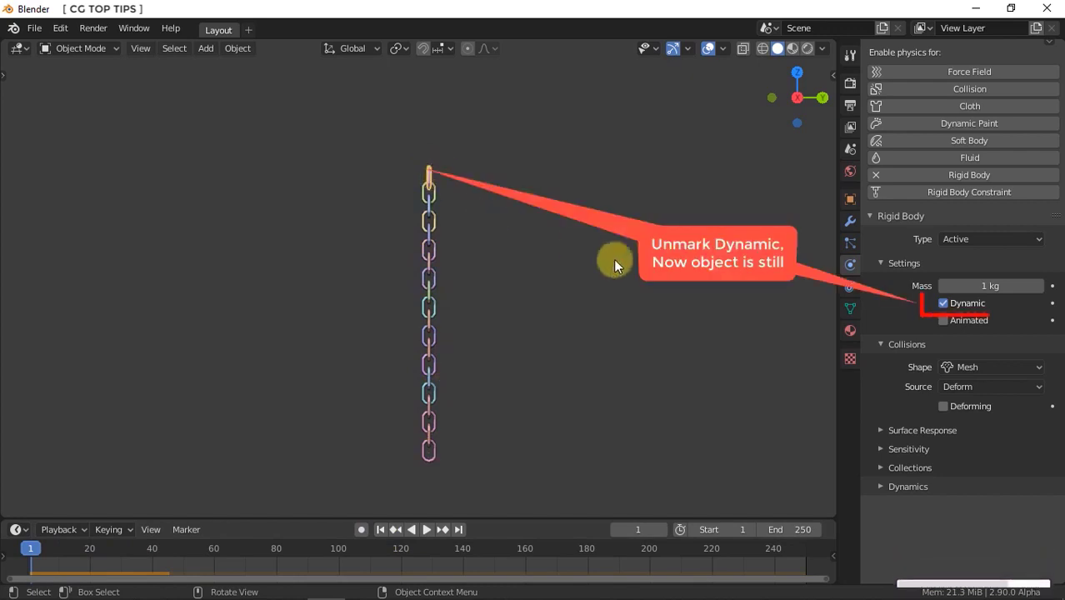
click(944, 303)
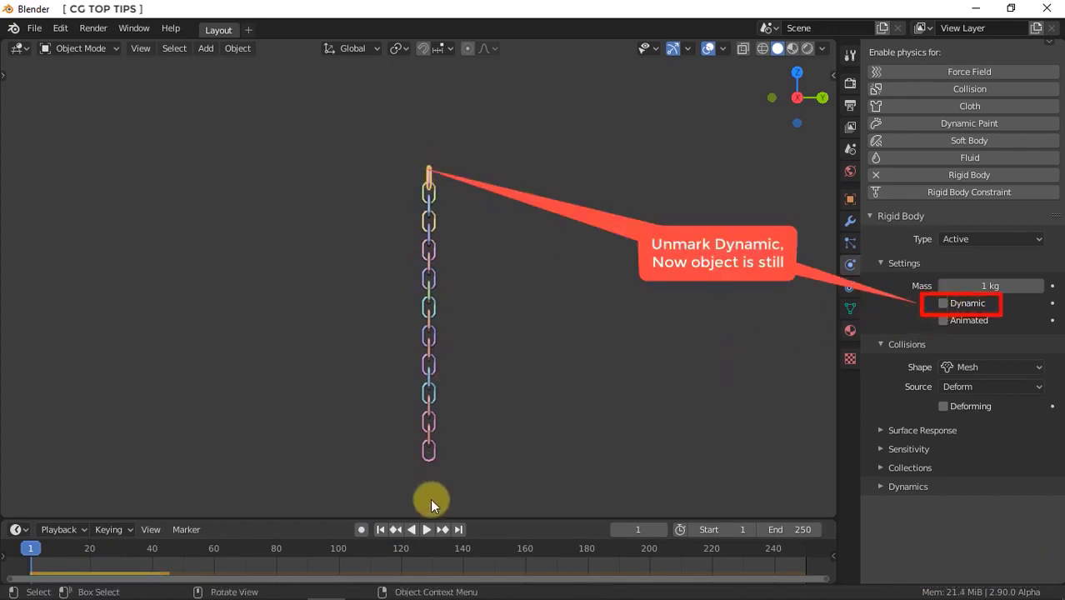
click(426, 529)
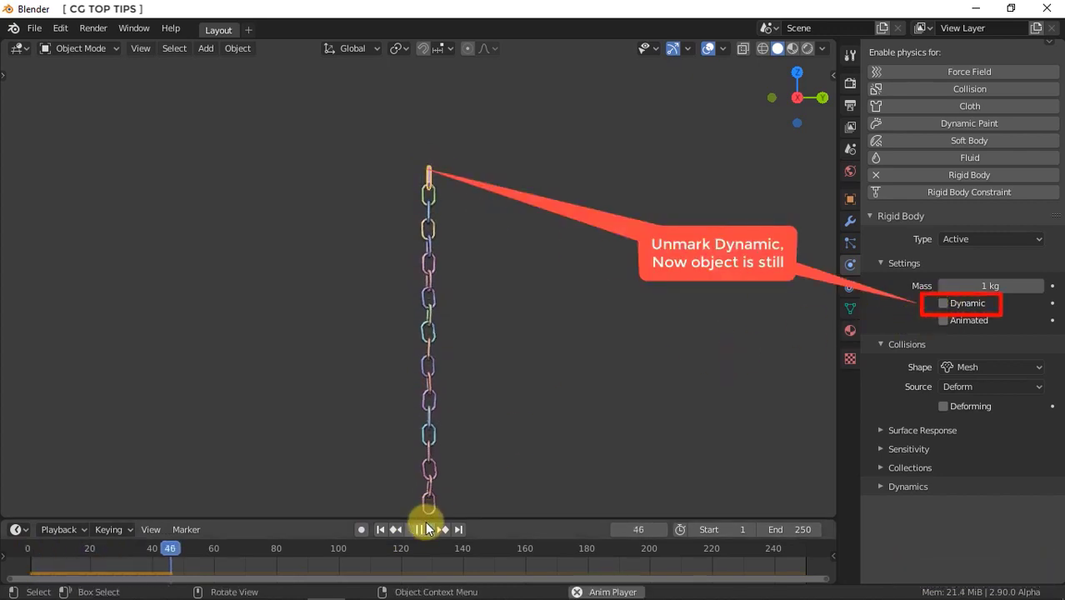
click(426, 529)
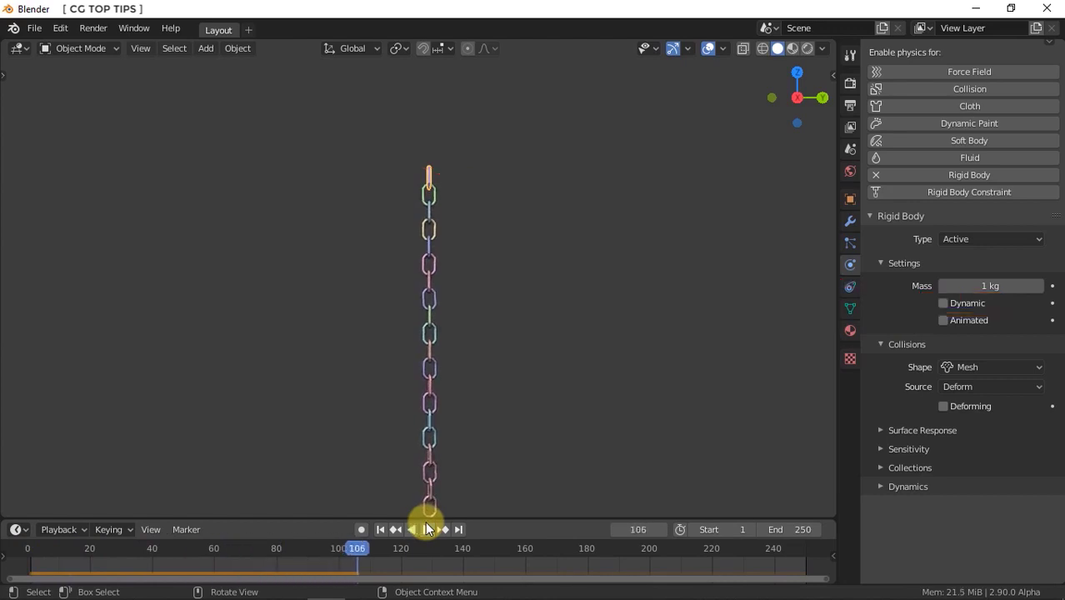
click(380, 529)
- Enable Animated together with Dynamic in the rigid body settings of the topmost and lowest links
click(940, 320)
click(432, 456)
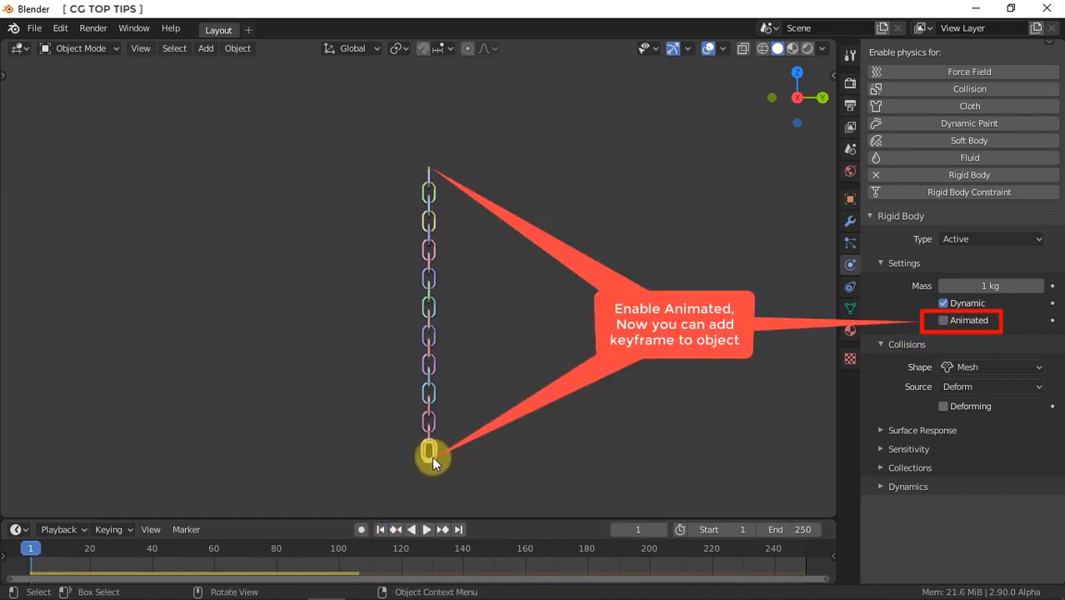
click(427, 172)
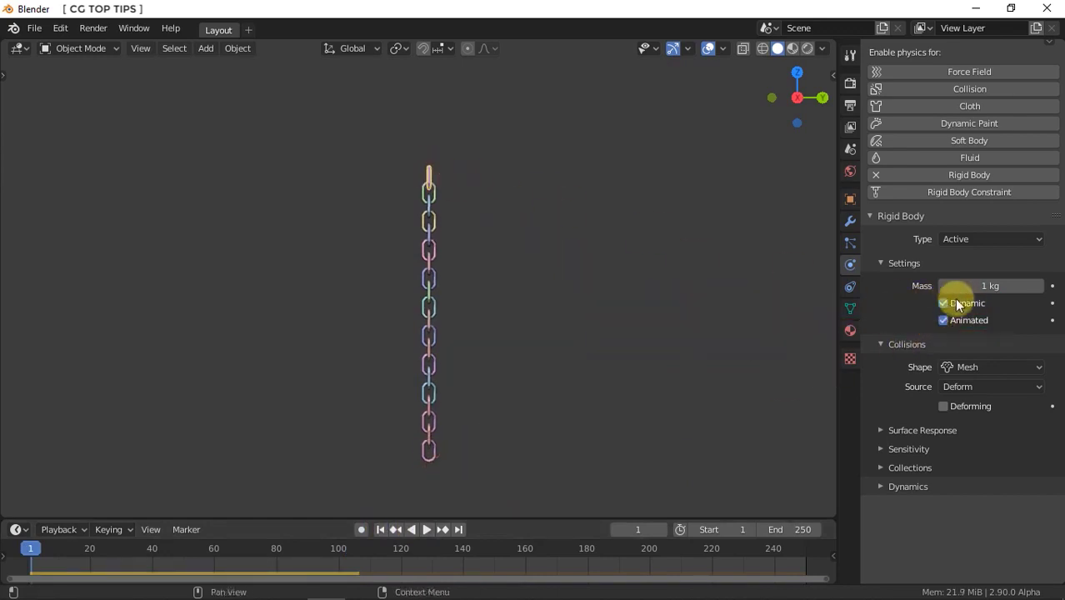
- Insert LocRot keyframes at frame 1 on the topmost link and the lowest link
key(i)
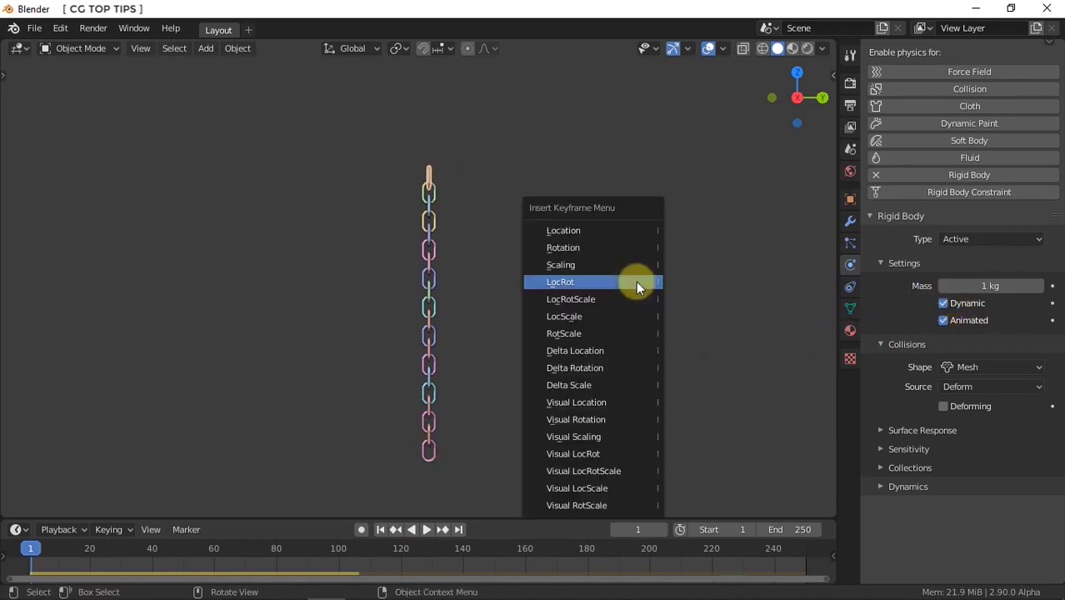
click(635, 282)
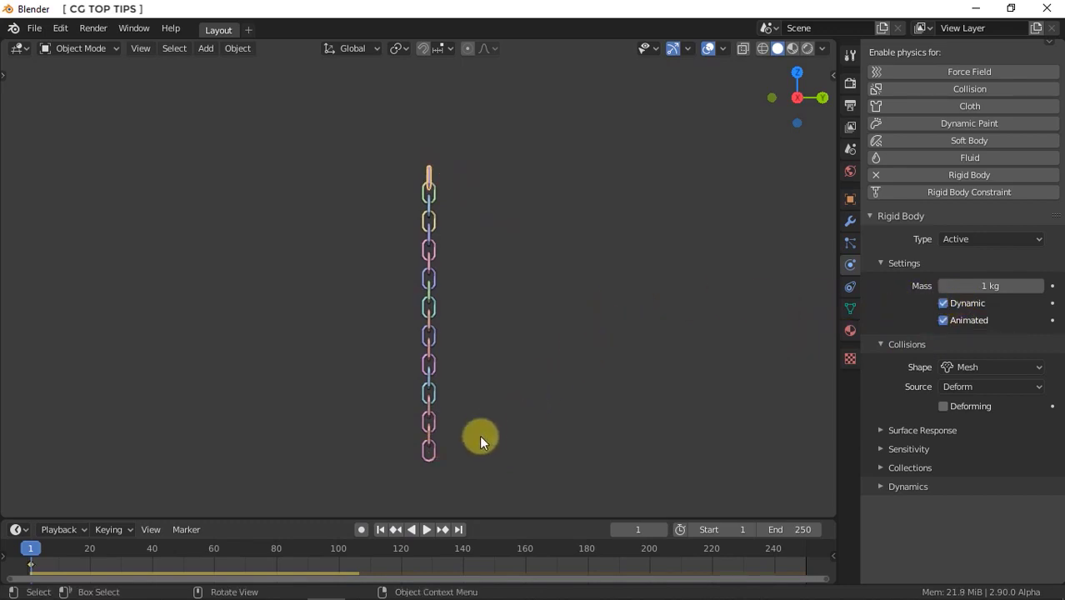
key(i)
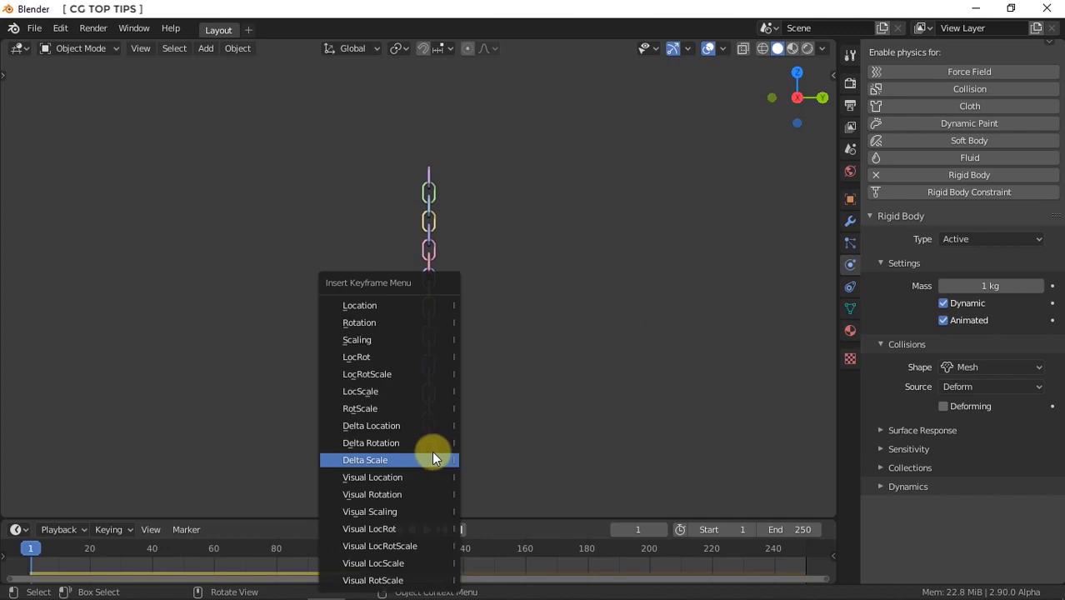
click(375, 357)
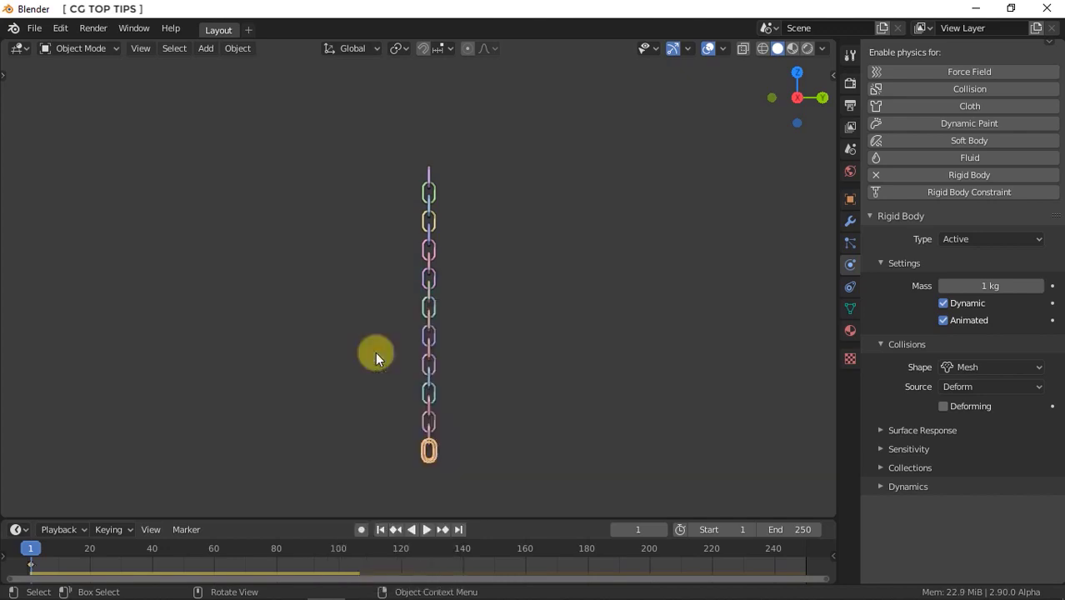
- At frame 200, move the lowest link up beside the chain's upper end, tilt it, and insert a LocRot keyframe
click(649, 551)
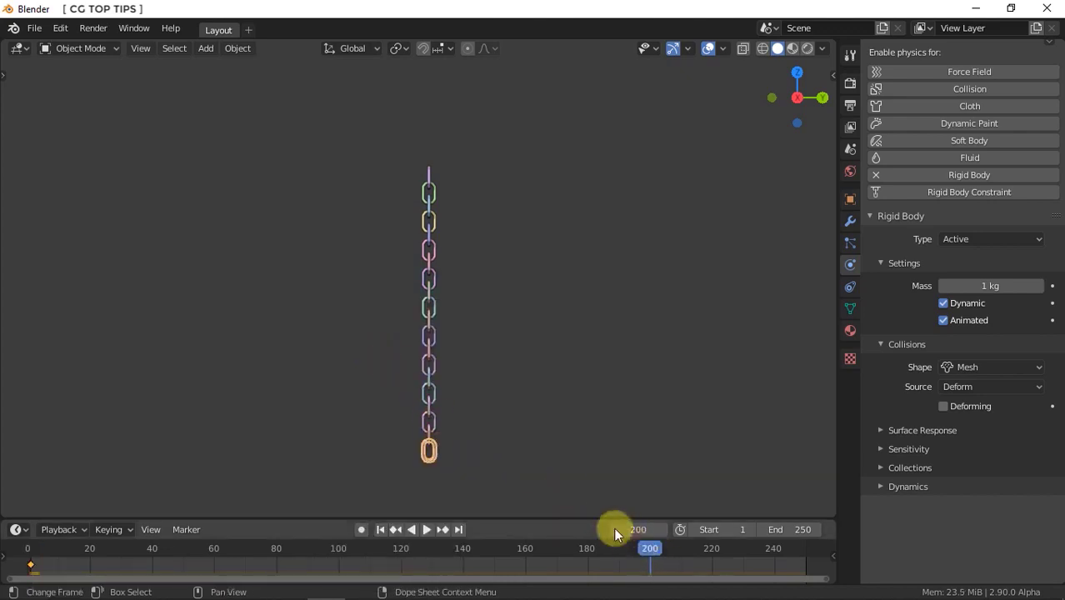
key(g)
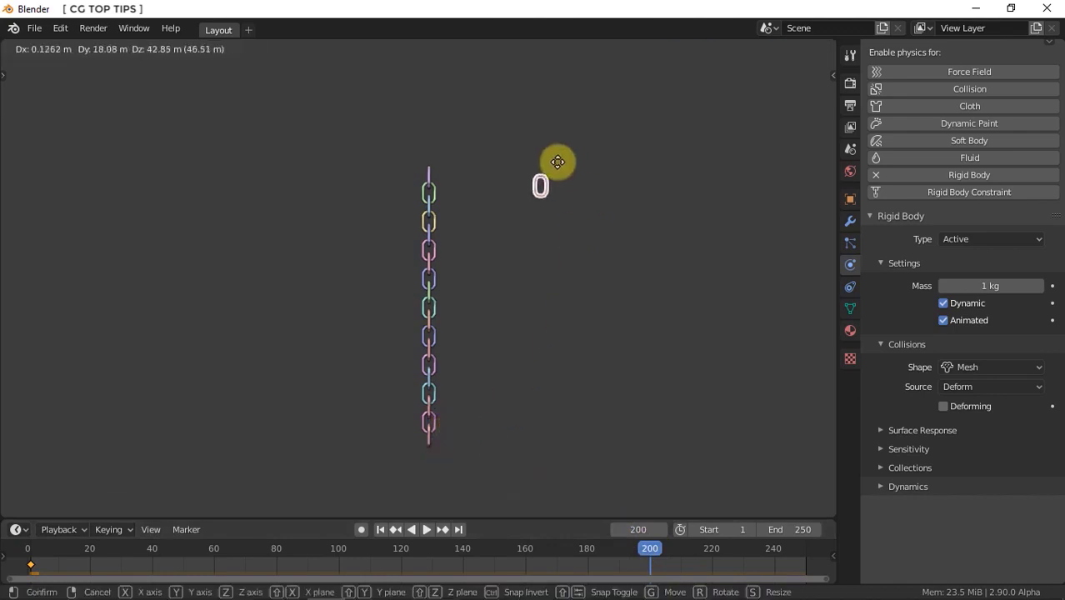
click(558, 162)
key(r)
click(514, 155)
key(i)
click(514, 155)
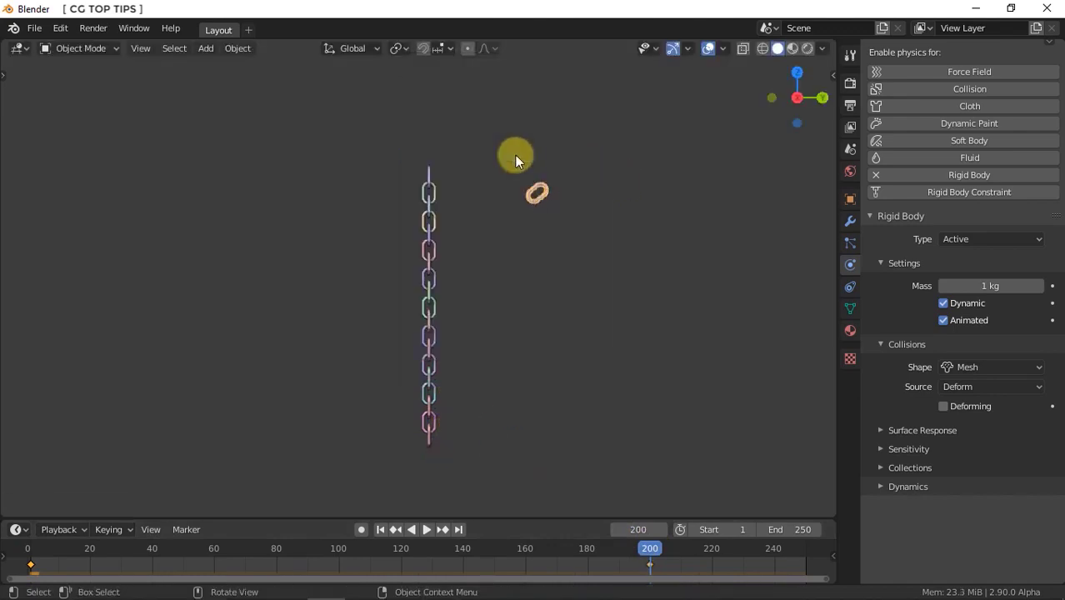
- Move the topmost link away from the chain on the opposite side, tilt it, keyframe its LocRot at frame 200, and play from frame 1
click(427, 174)
key(g)
click(251, 174)
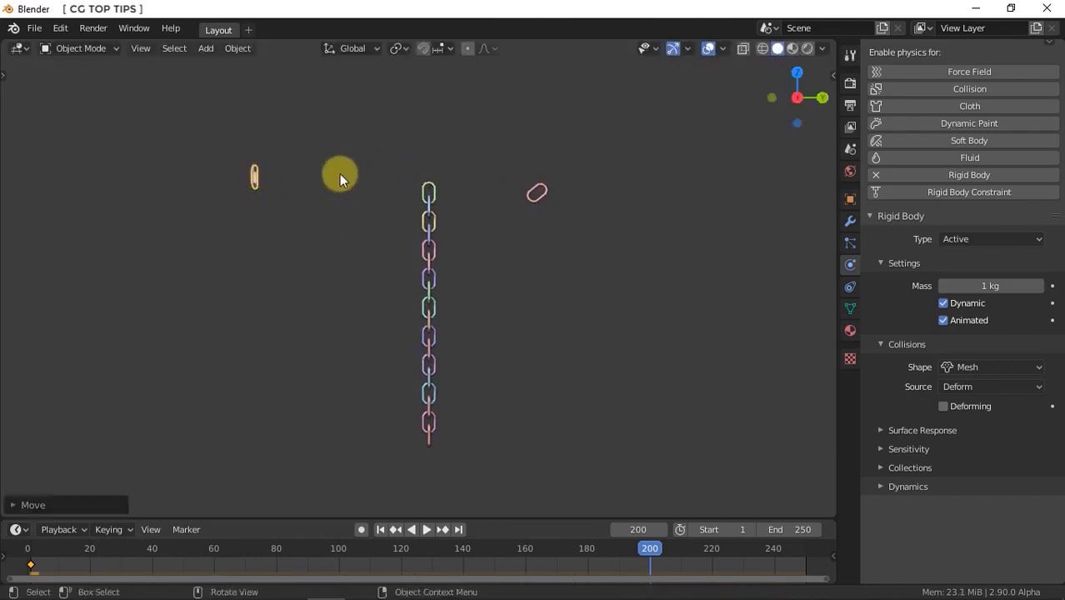
key(r)
click(305, 153)
key(i)
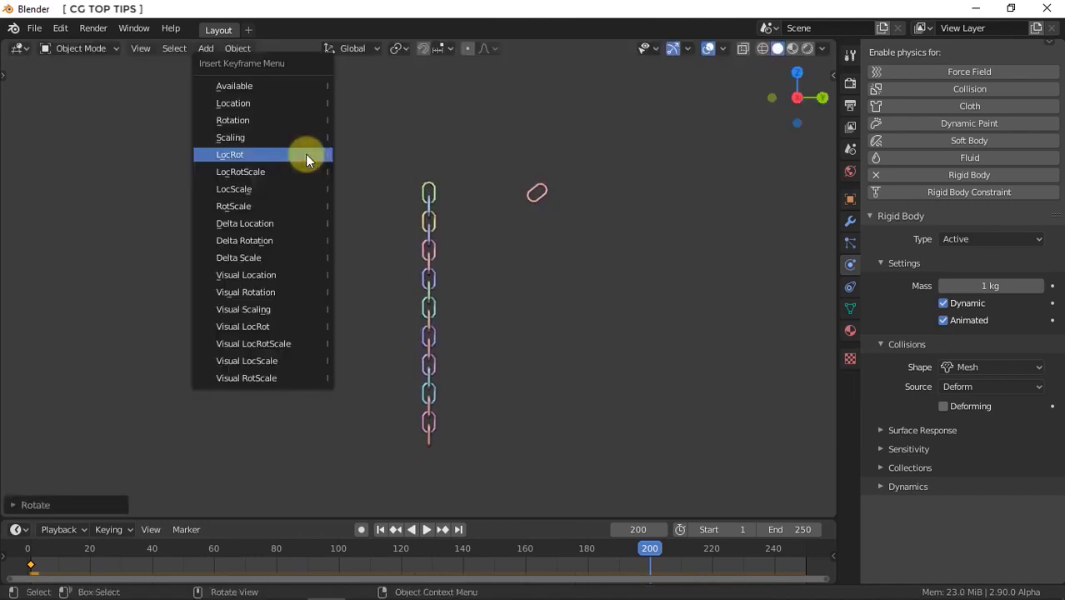
click(305, 153)
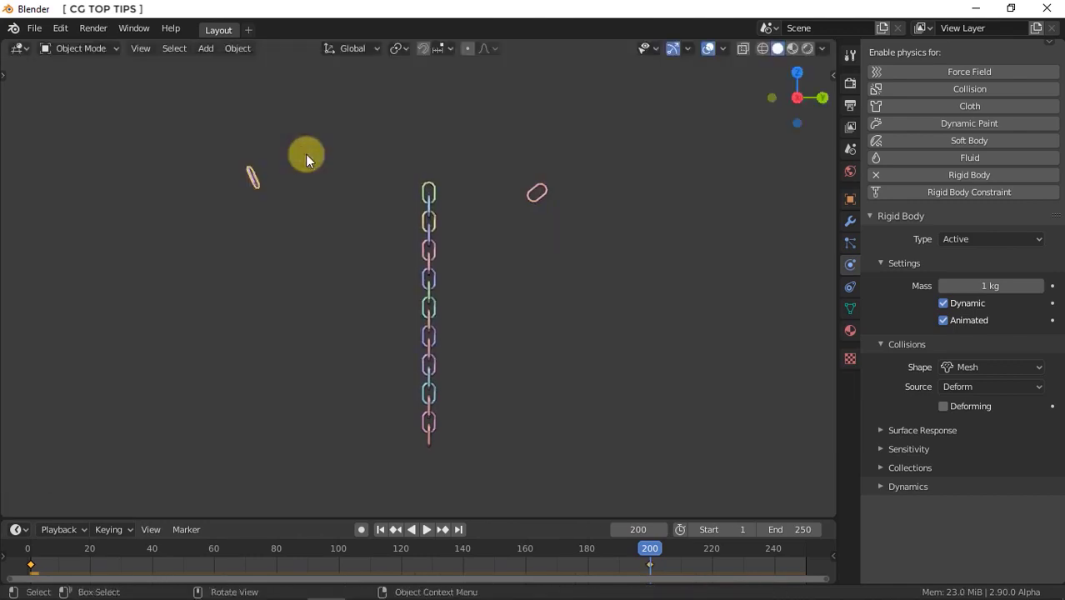
click(380, 529)
click(426, 529)
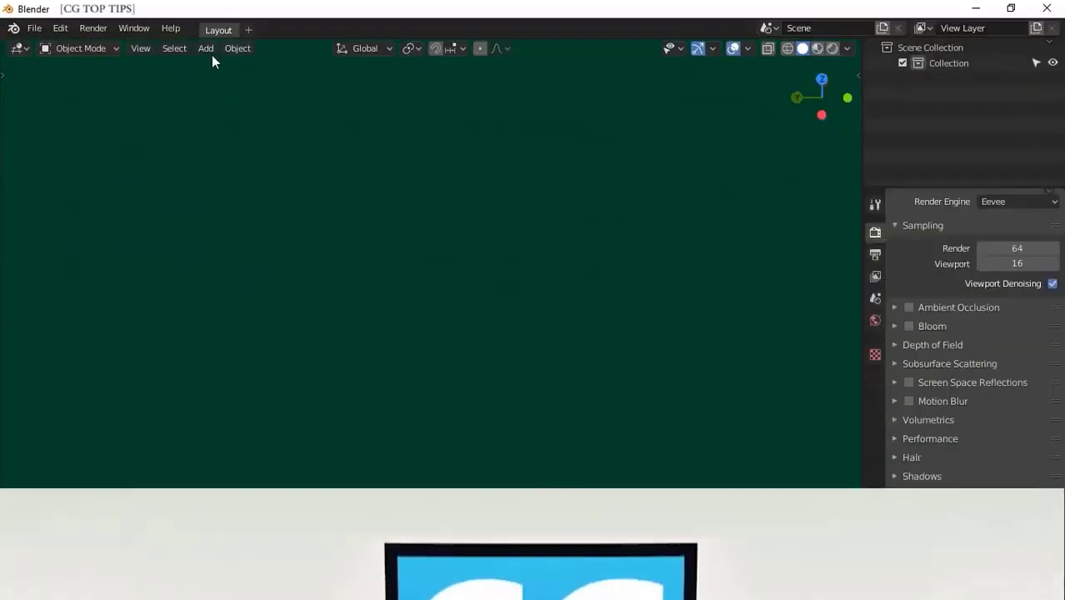
- Add a mesh plane to the empty scene
click(207, 49)
mouse_move(215, 66)
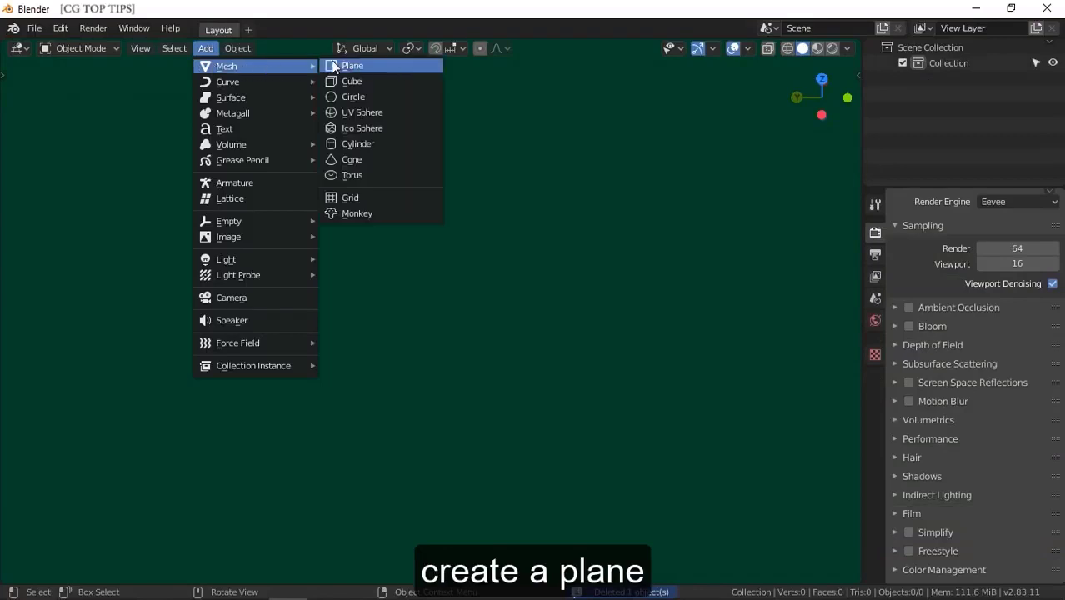
click(342, 68)
- Subdivide the whole plane in Edit Mode with the number of cuts set to 3
key(Tab)
right_click(442, 305)
click(401, 209)
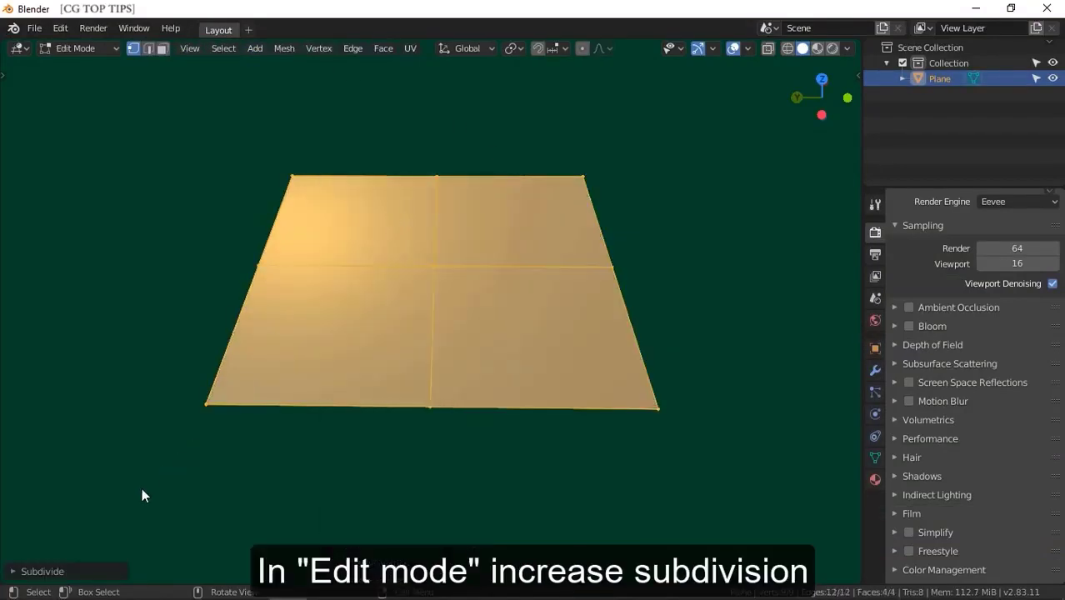
click(55, 574)
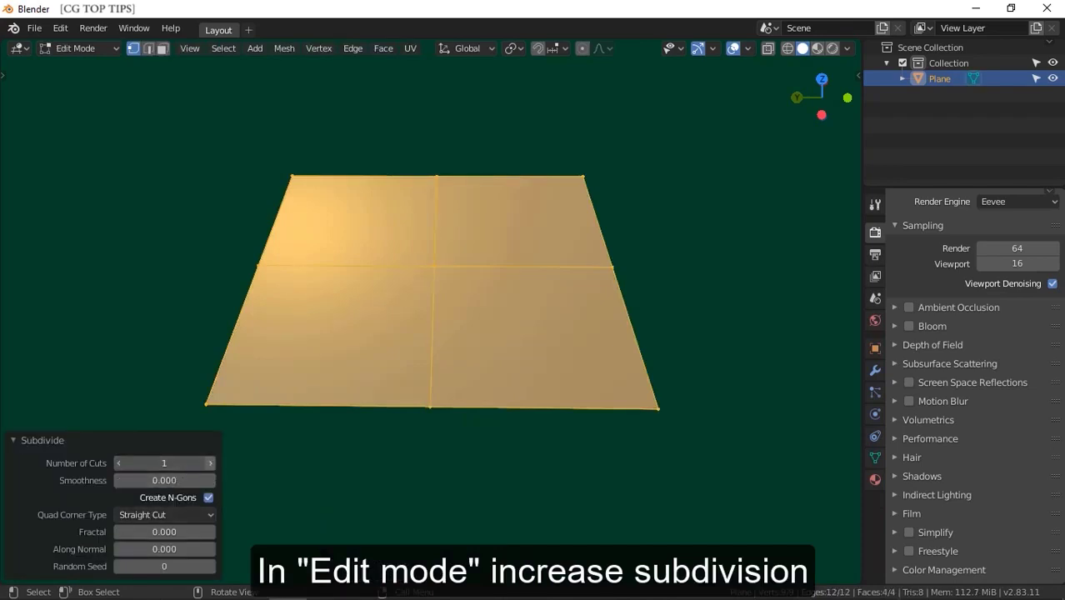
click(210, 463)
click(210, 463)
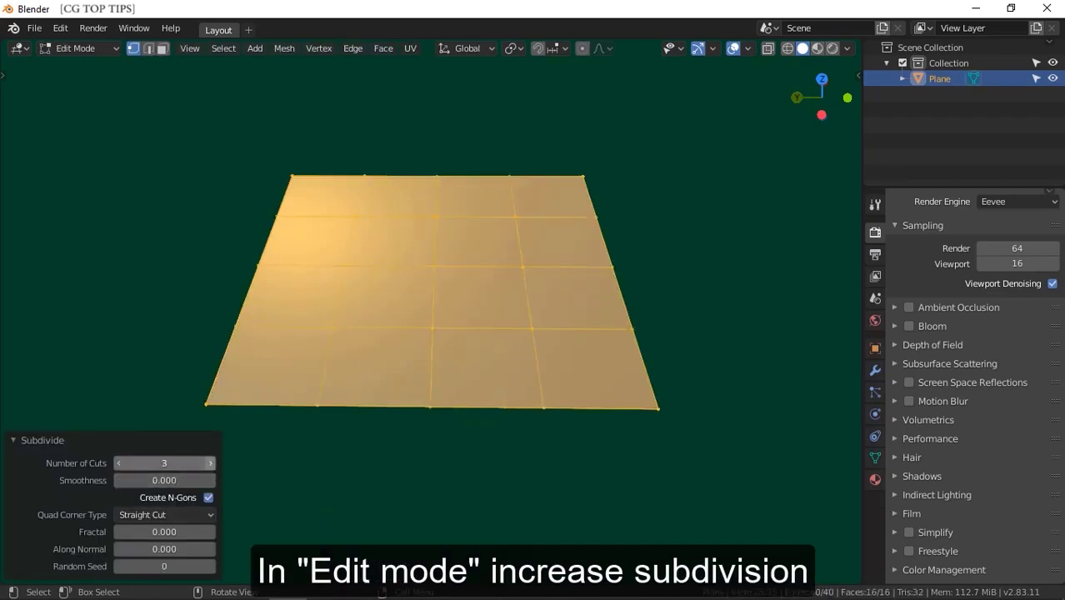
click(46, 441)
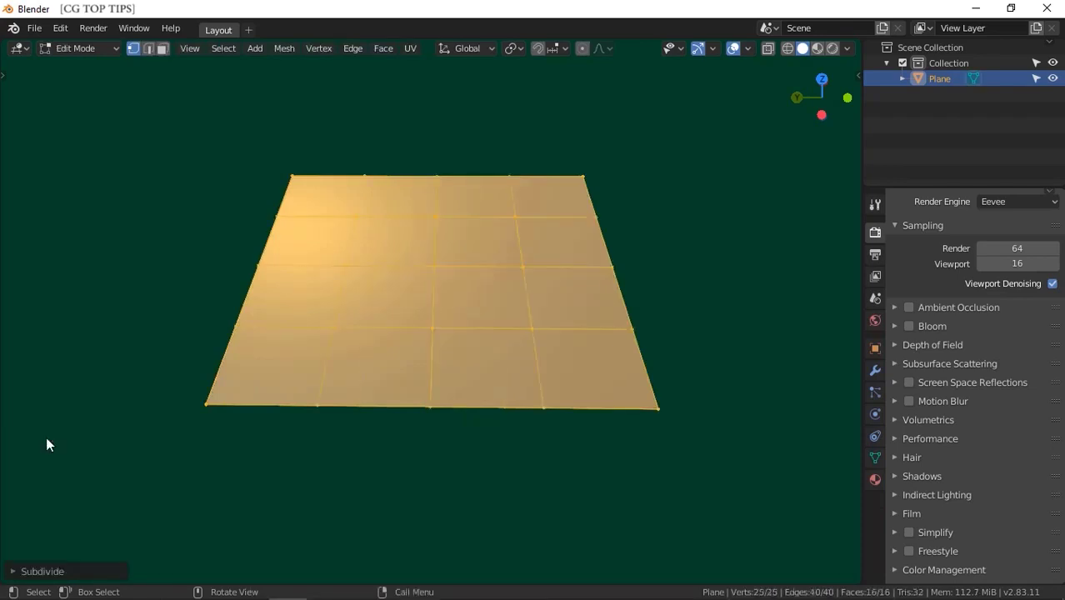
- Select the four inner faces of the subdivided plane and delete them as faces
click(162, 49)
click(366, 243)
shift+click(481, 254)
shift+click(482, 294)
shift+click(418, 290)
key(x)
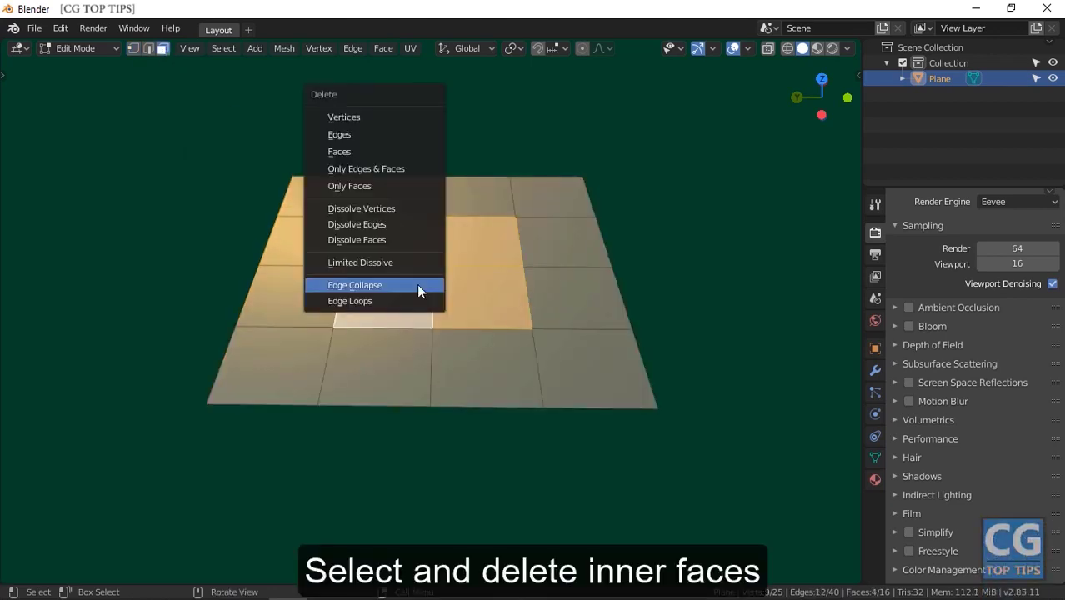
click(350, 152)
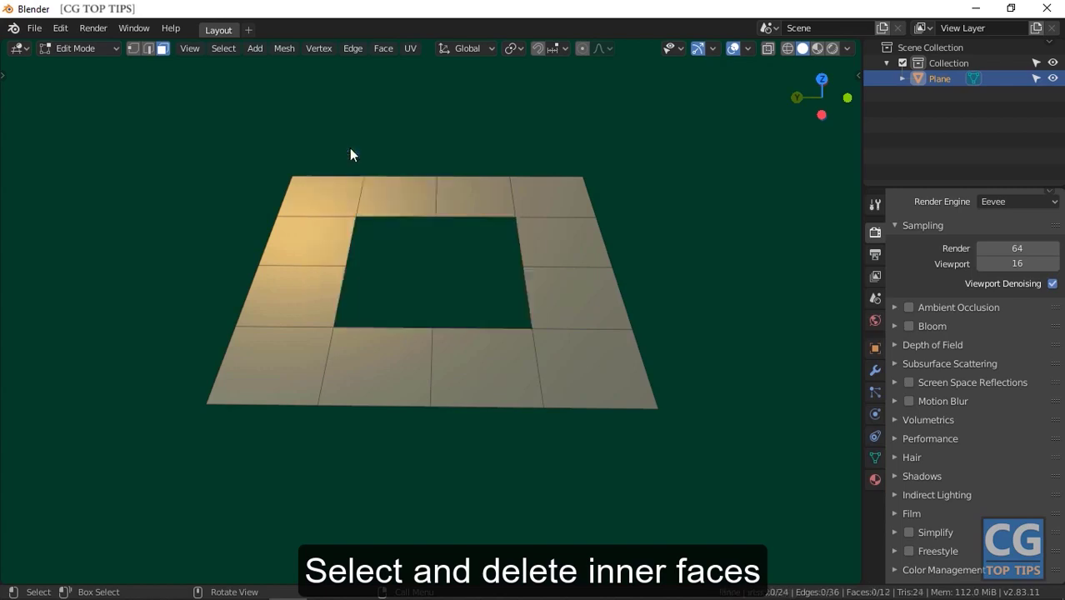
- Round the square hole by applying To Sphere to its edge loop, and return to Object Mode
click(147, 52)
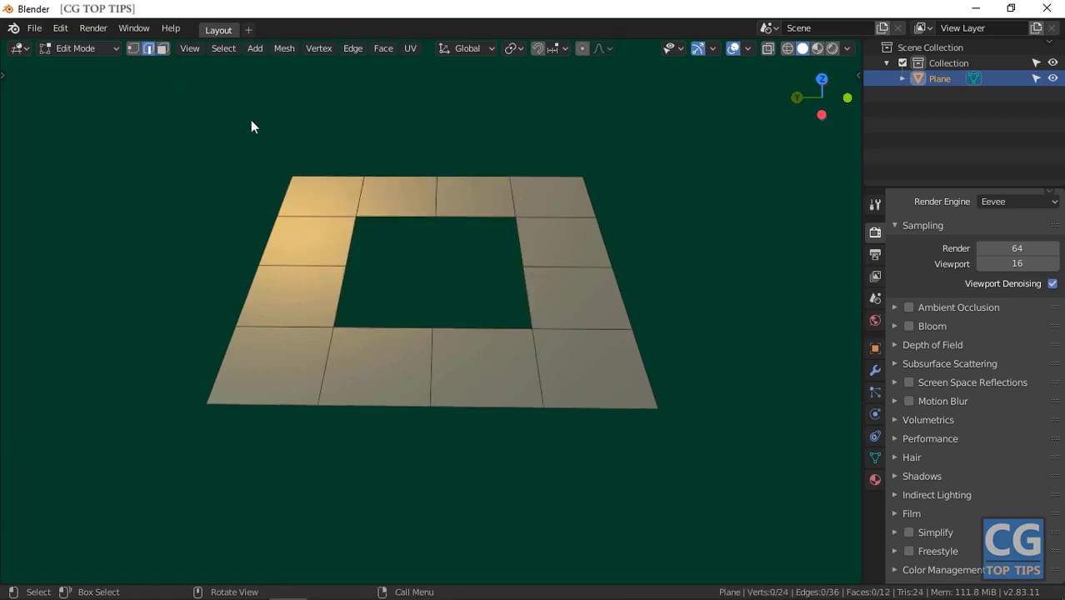
alt+click(401, 217)
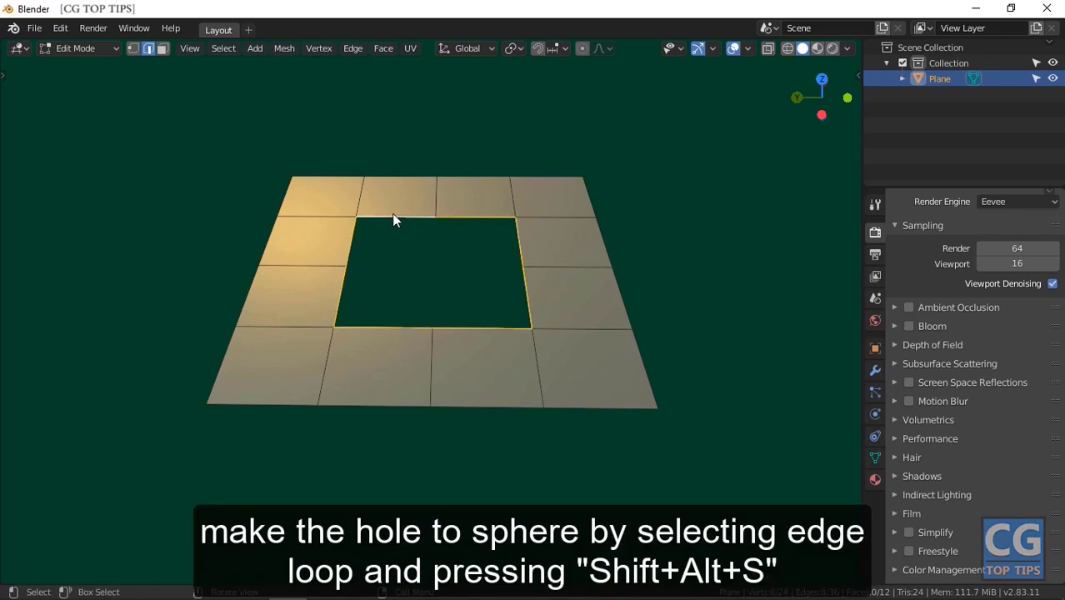
click(284, 47)
mouse_move(300, 66)
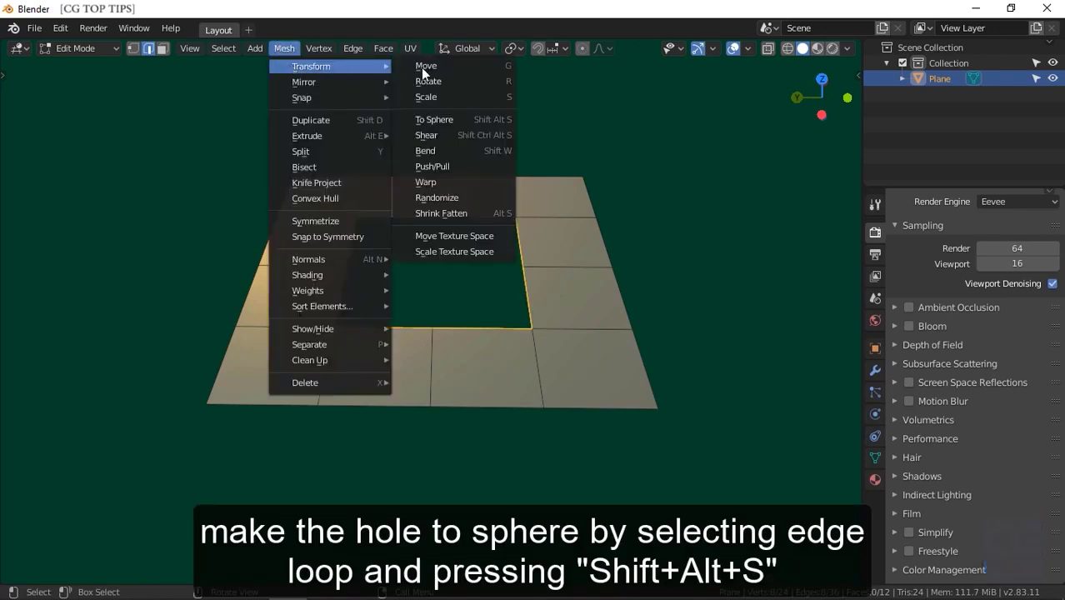
click(436, 121)
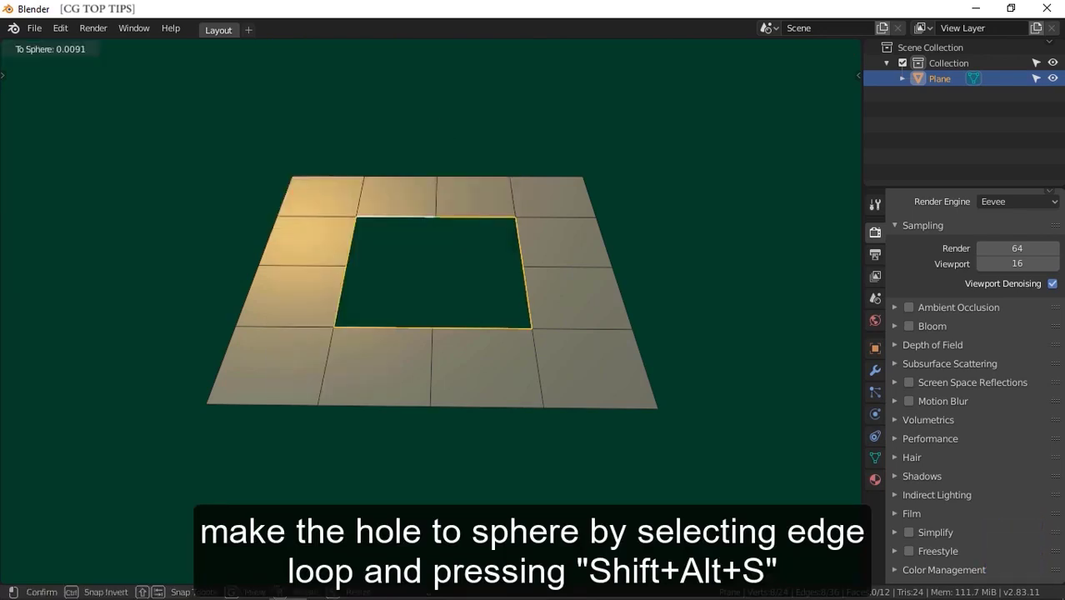
click(746, 201)
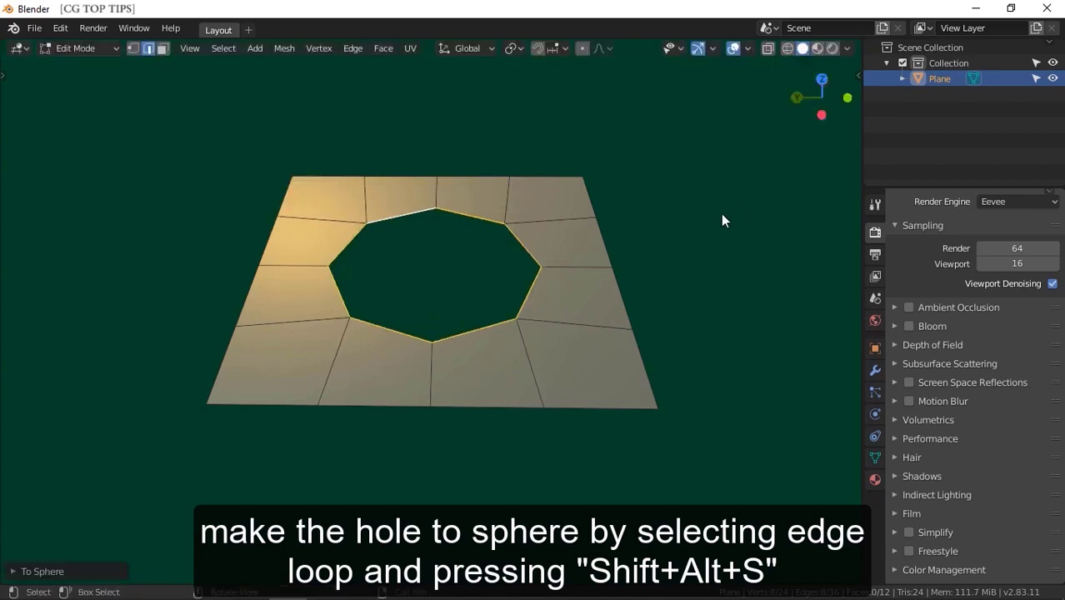
key(Tab)
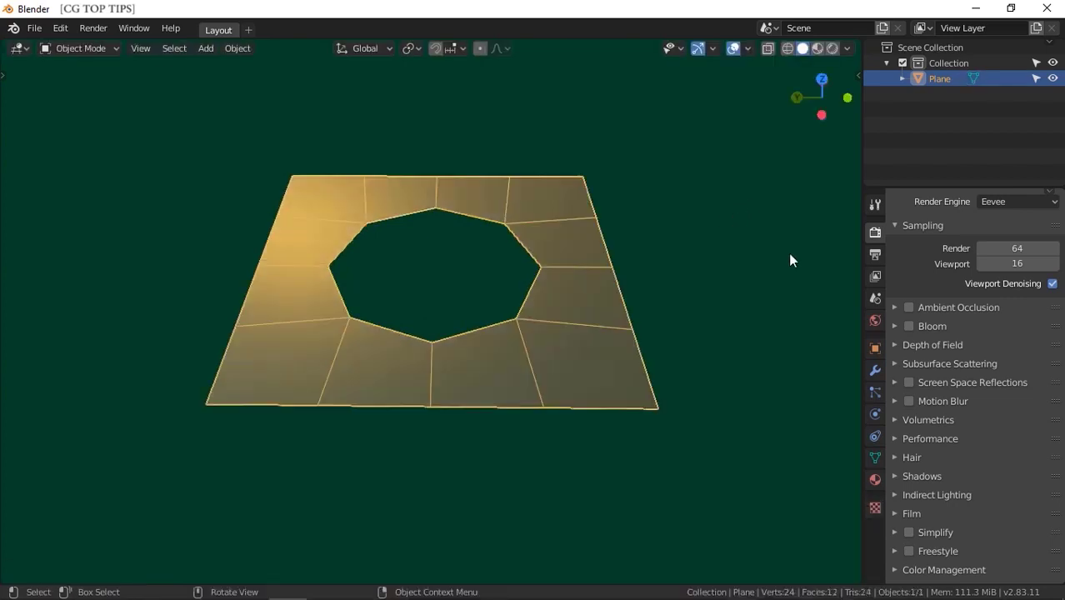
- Add an Array modifier to the plane with a count of 4
click(872, 373)
click(941, 205)
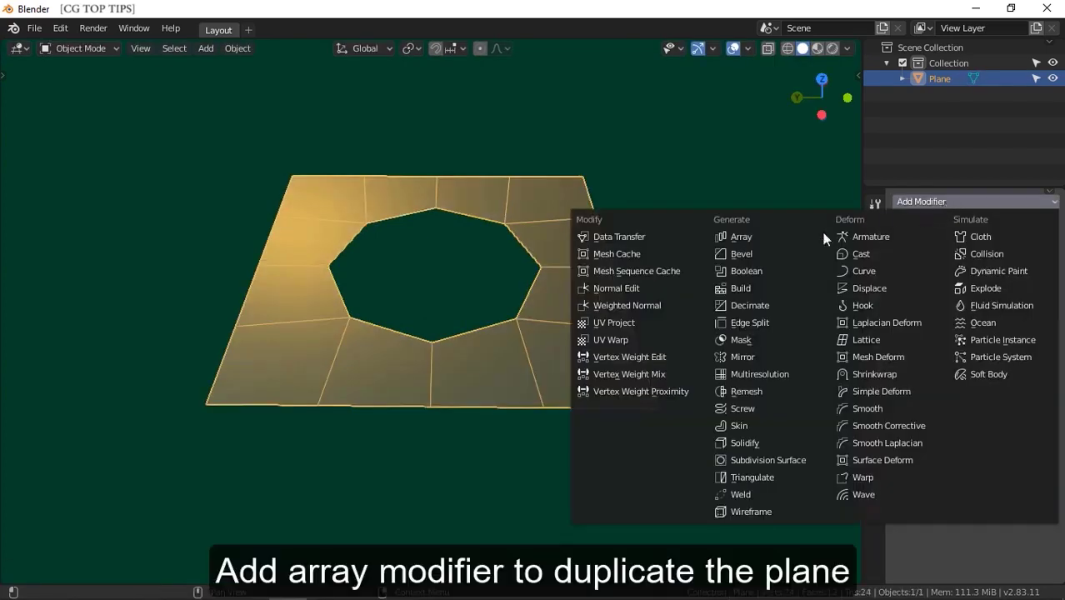
click(775, 240)
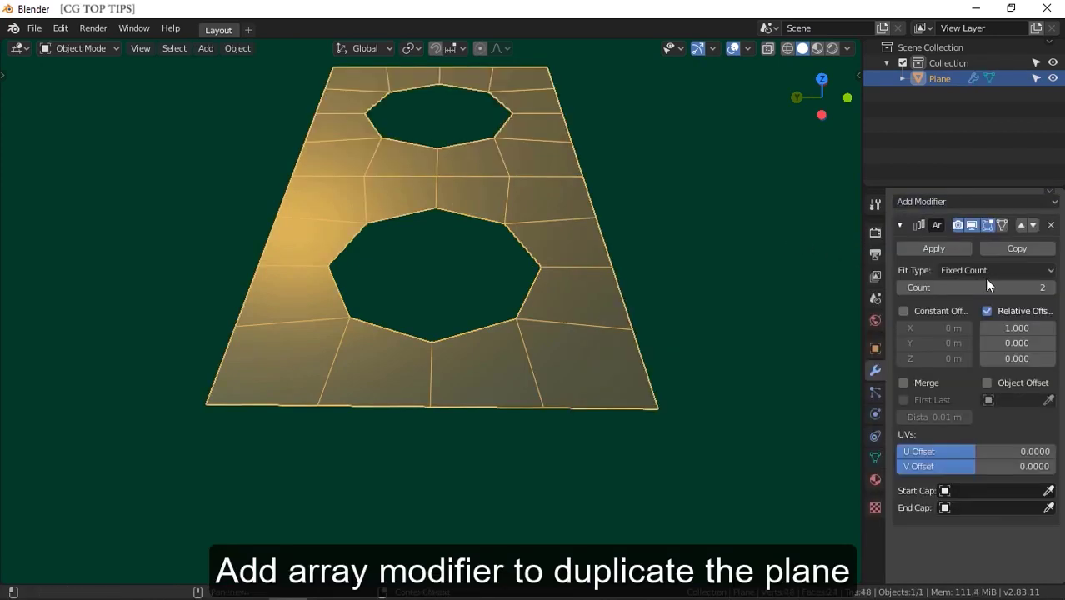
click(1050, 288)
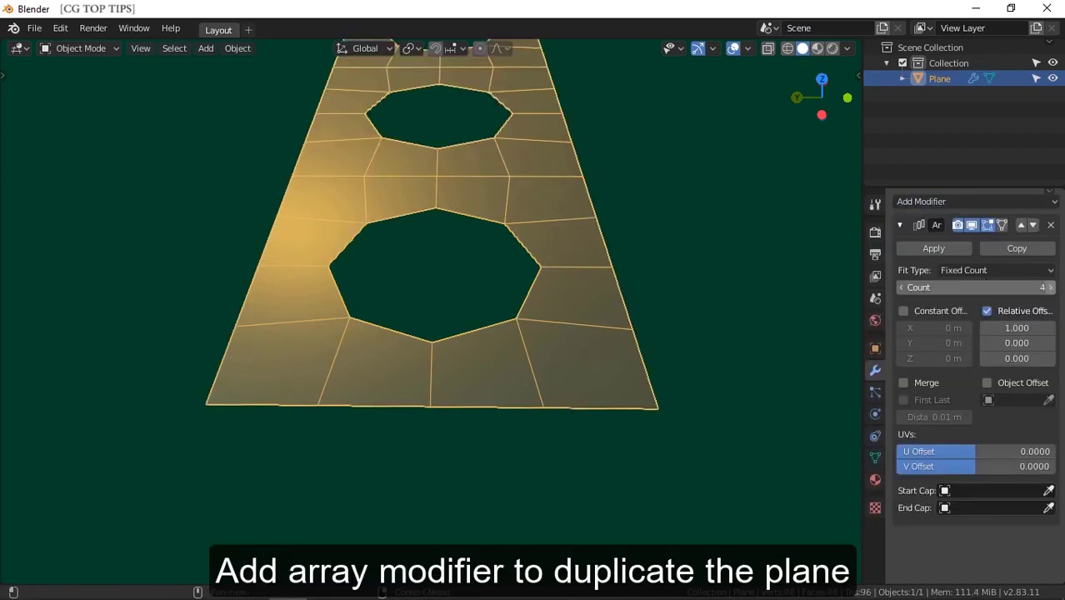
click(899, 225)
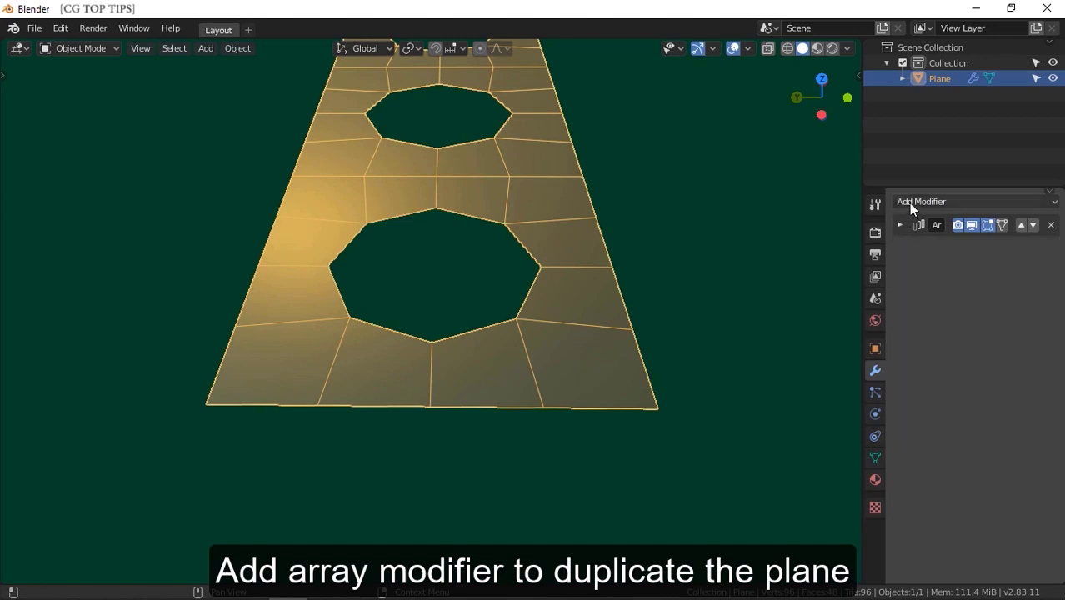
- Add a second Array modifier and set its relative offset to X 0 and Y 1
click(908, 203)
click(761, 237)
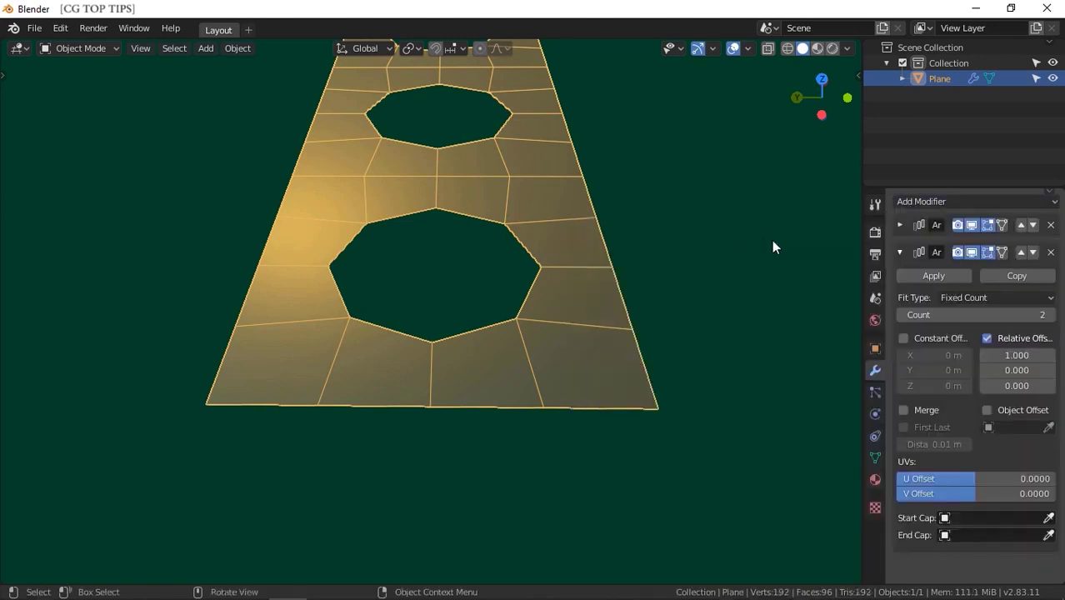
click(1030, 355)
text(0)
key(Return)
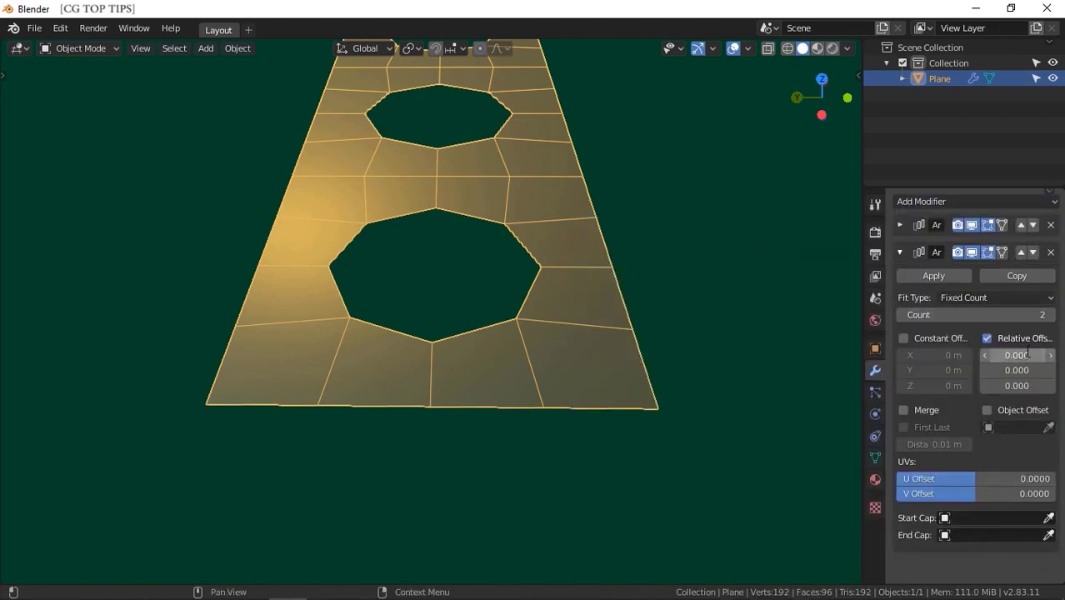
shift+middle_drag(466, 256, 467, 332)
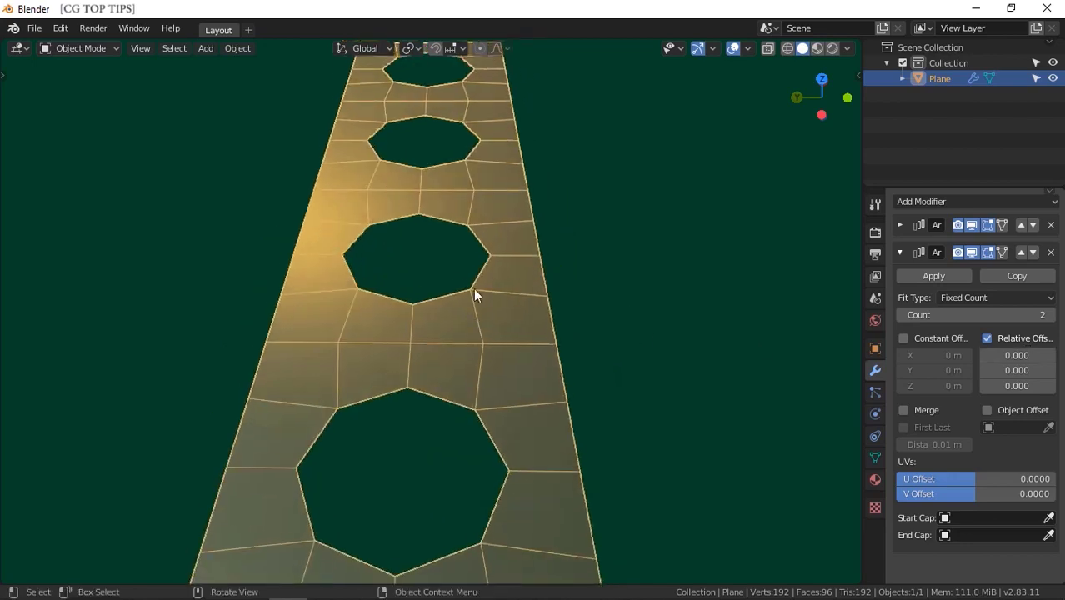
scroll(473, 288, down, 3)
click(1014, 370)
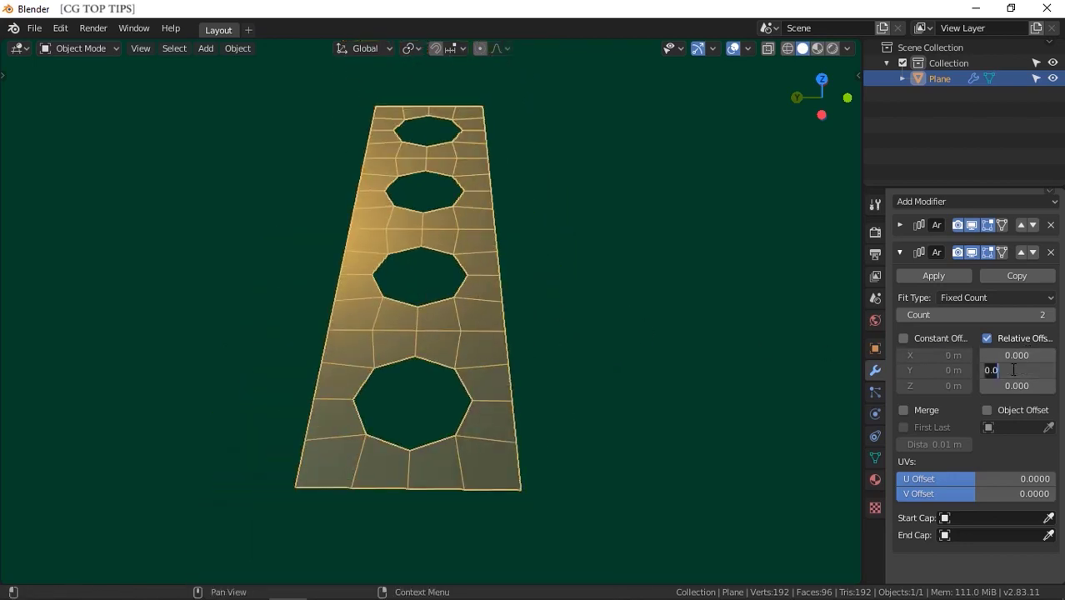
text(1)
key(Return)
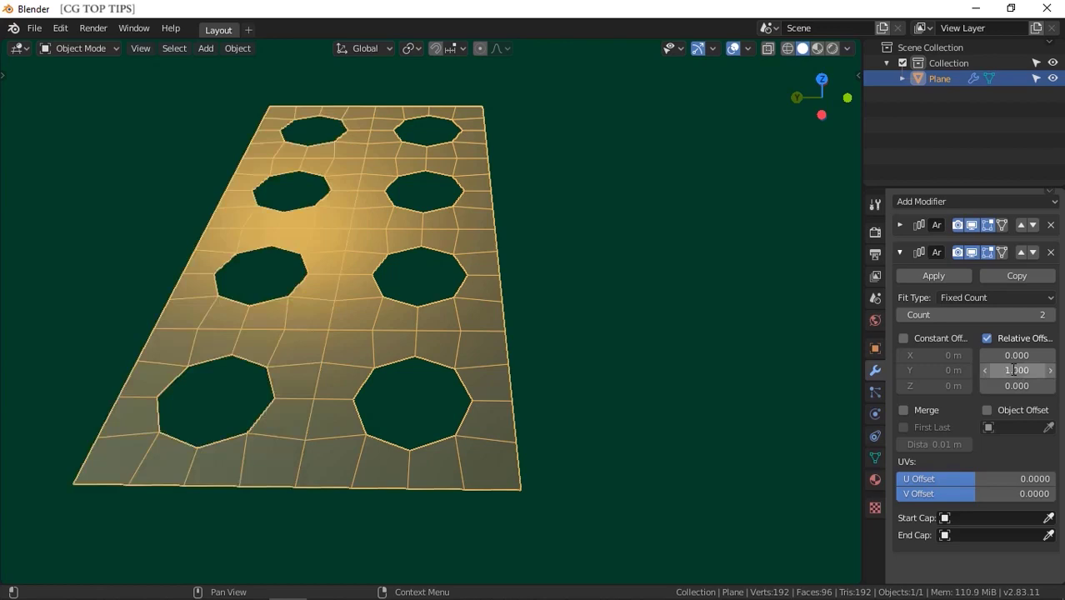
- Set the second Array modifier's count to 4
click(1051, 316)
click(1050, 316)
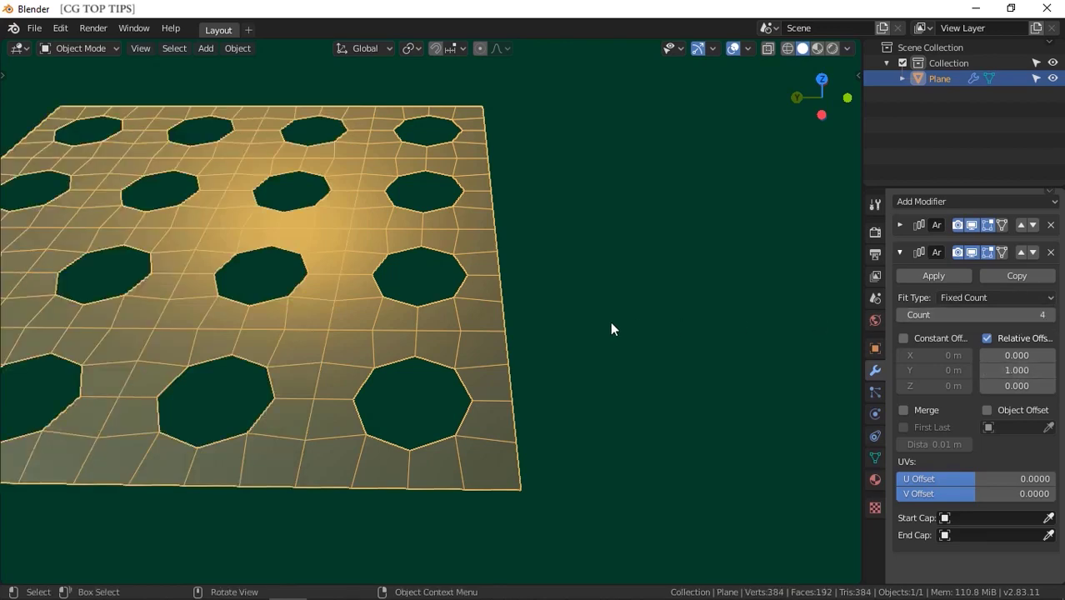
shift+middle_drag(373, 332, 565, 338)
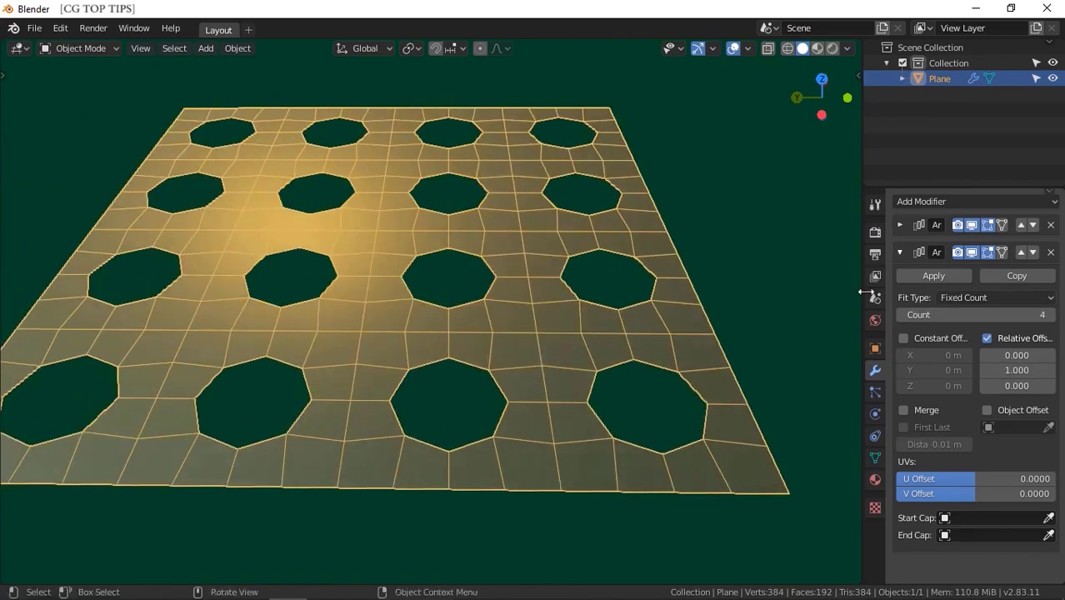
click(899, 251)
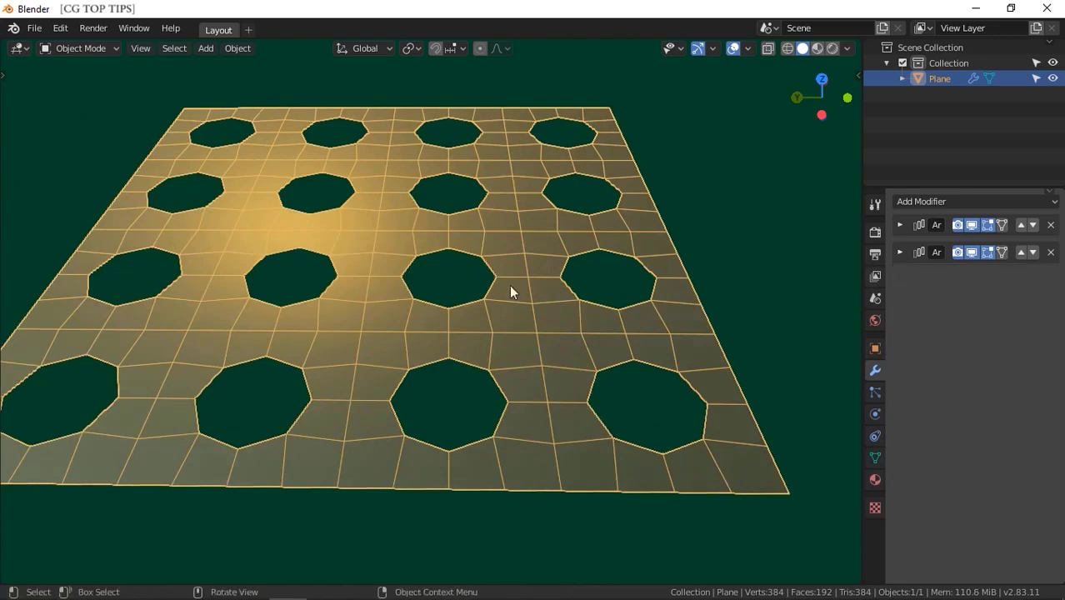
- Rotate the arrayed plane 90 degrees about the global X axis
key(r)
text(x)
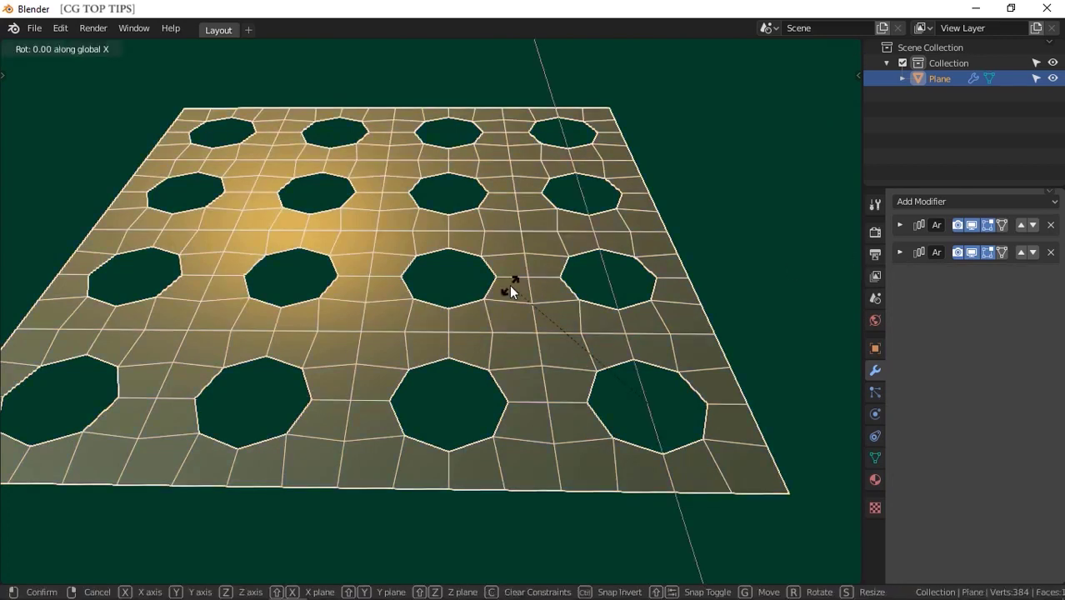
text(90)
key(Return)
- Add a Simple Deform modifier to the arrayed plane and set its mode to Bend
middle_drag(698, 334, 418, 329)
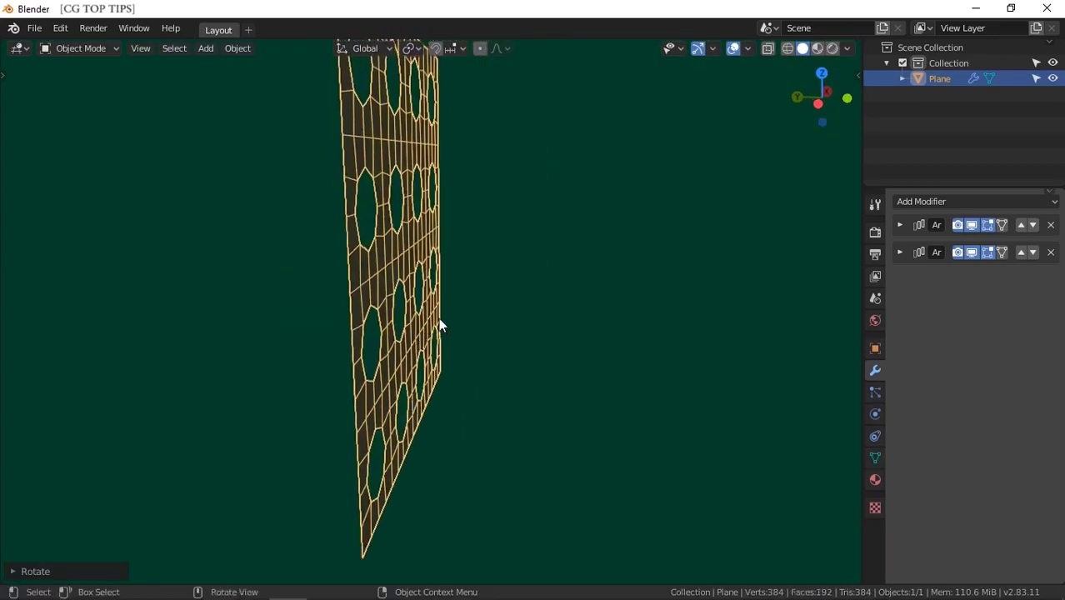
click(944, 201)
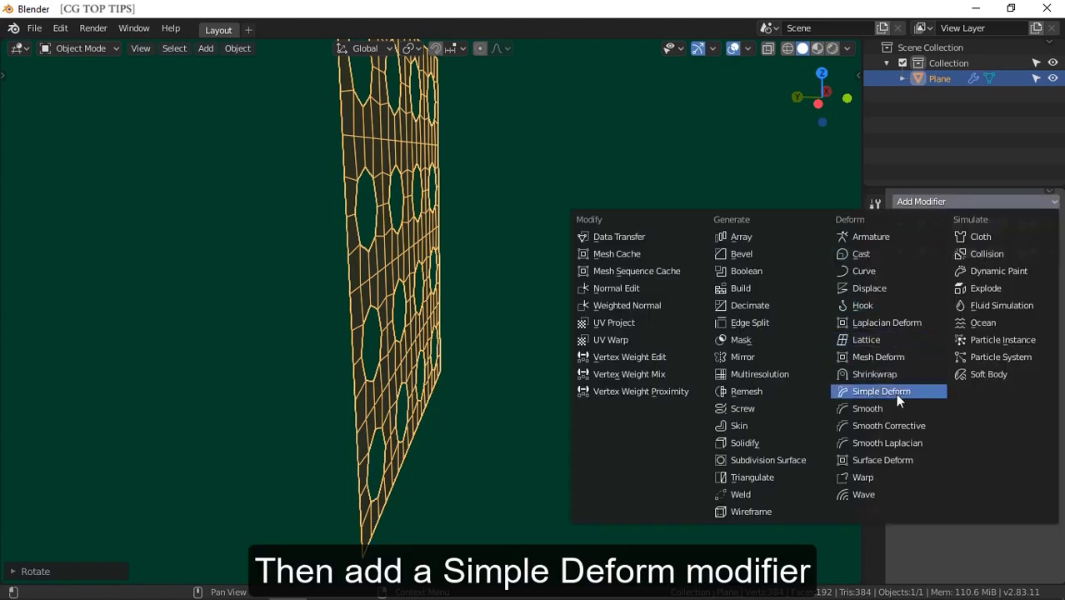
click(860, 392)
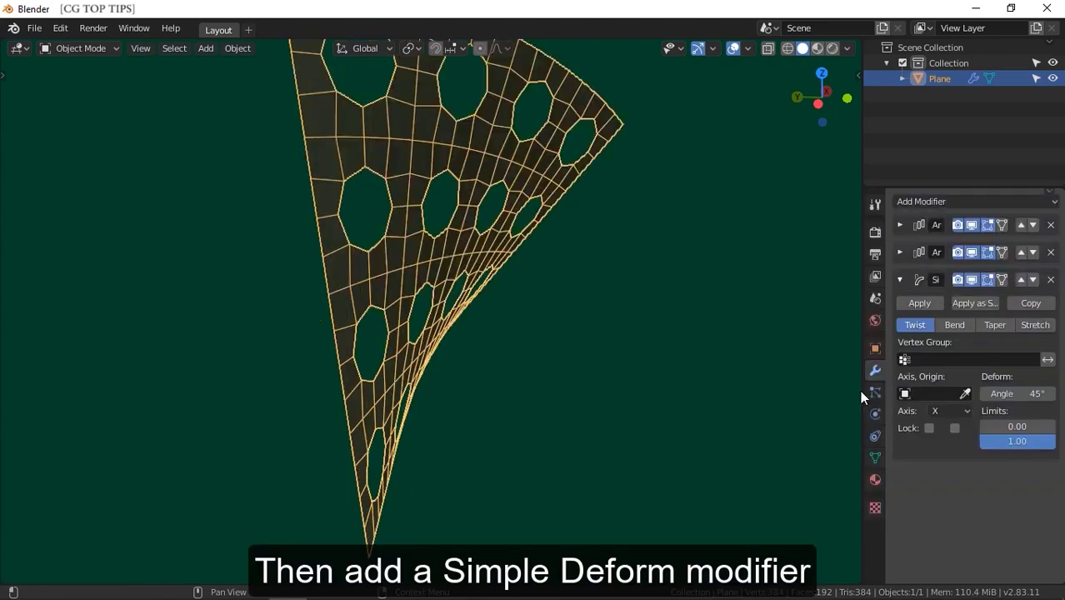
click(955, 325)
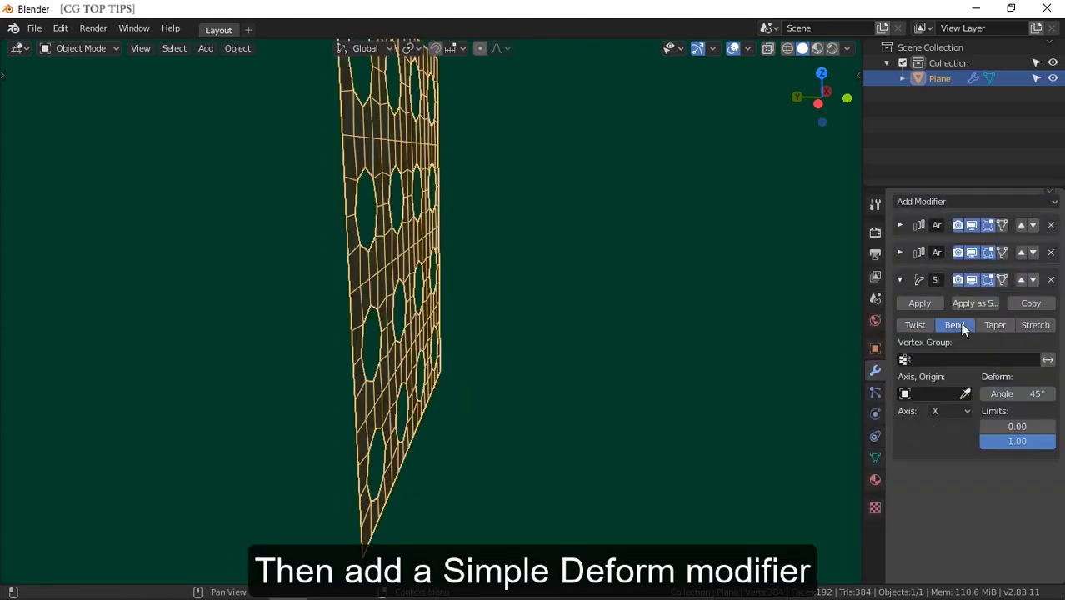
- Add a Plain Axes empty at the world origin
click(205, 48)
mouse_move(256, 220)
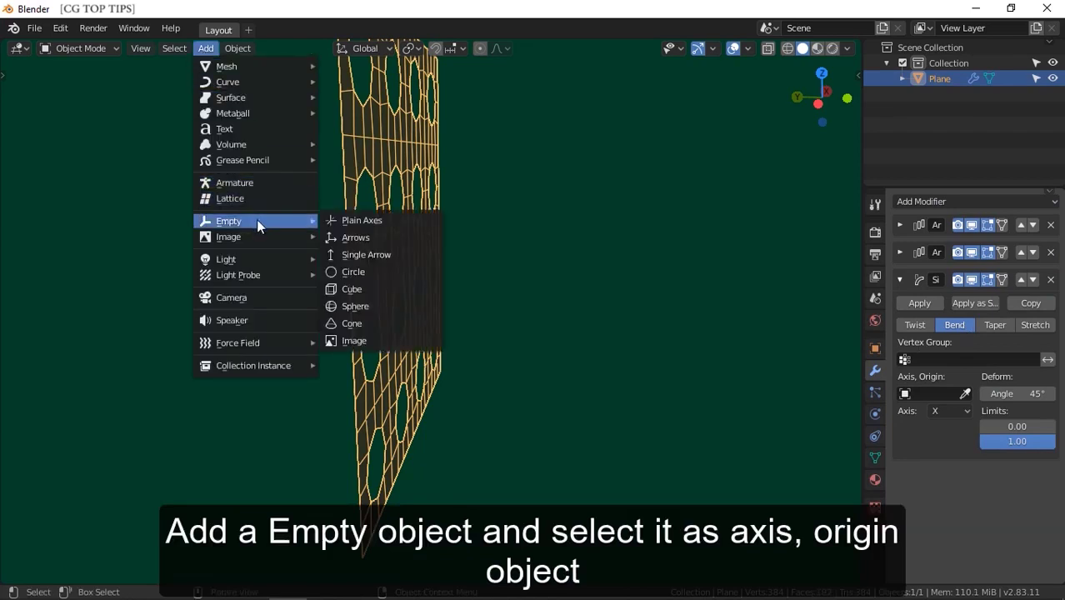
click(351, 223)
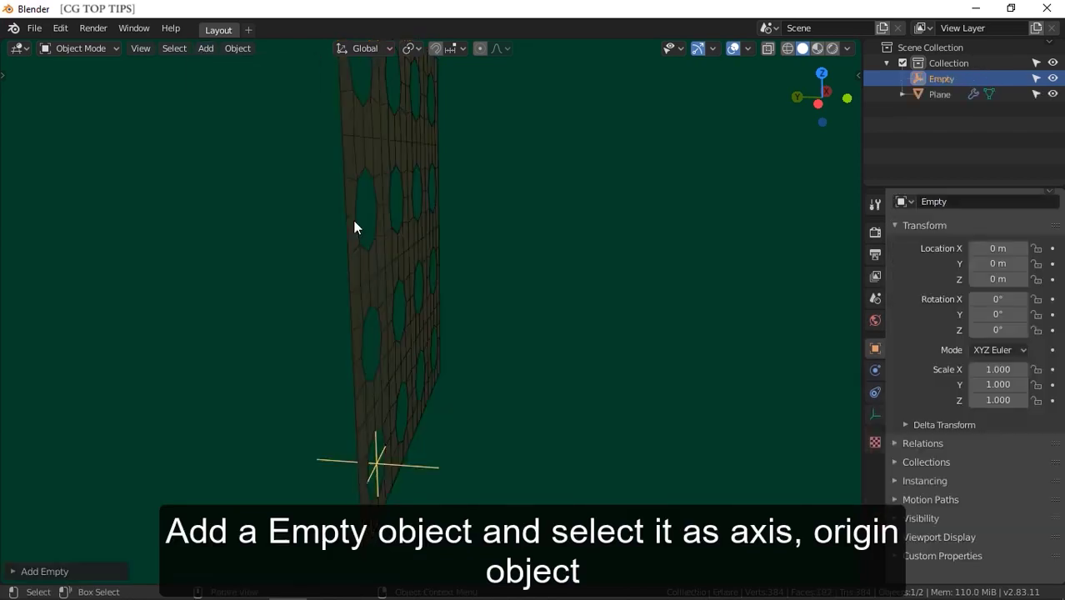
- Assign the empty as the plane's Simple Deform origin and set the bend angle to 360°
click(394, 404)
click(965, 393)
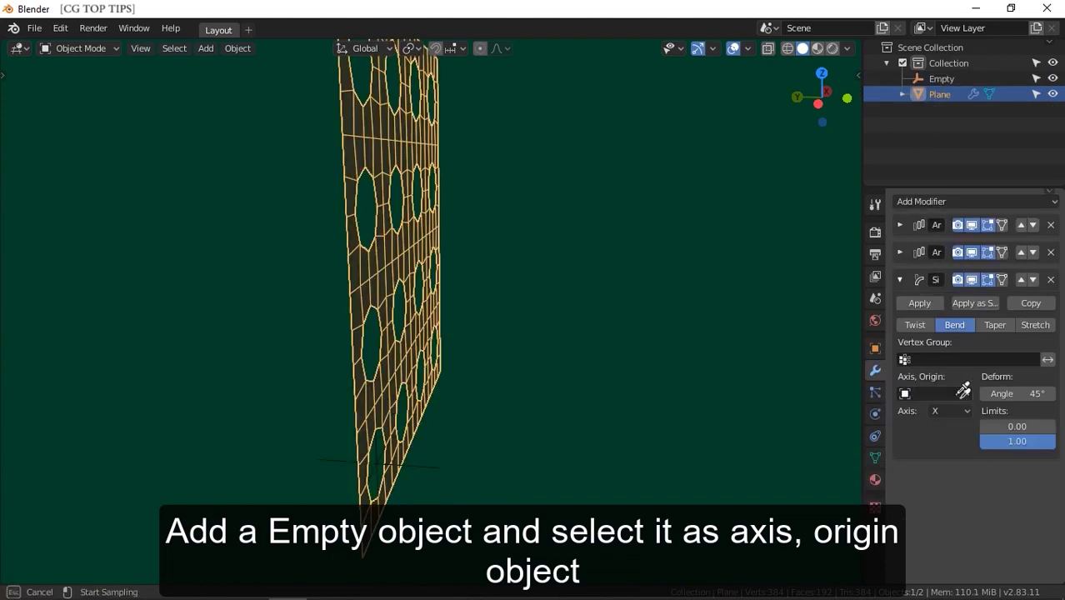
click(433, 459)
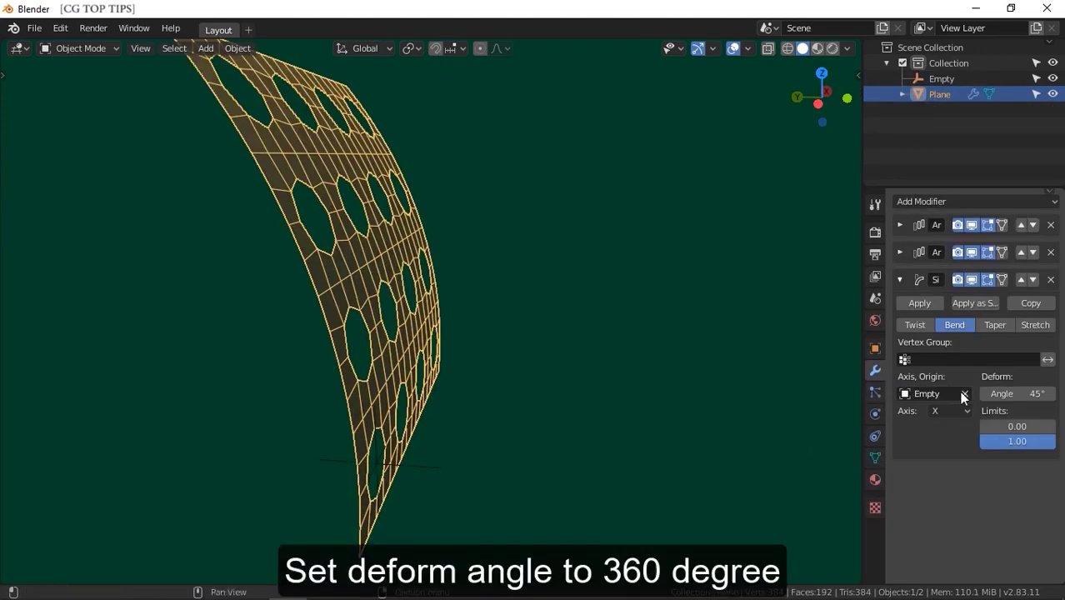
drag(996, 390, 1054, 390)
middle_drag(442, 417, 533, 390)
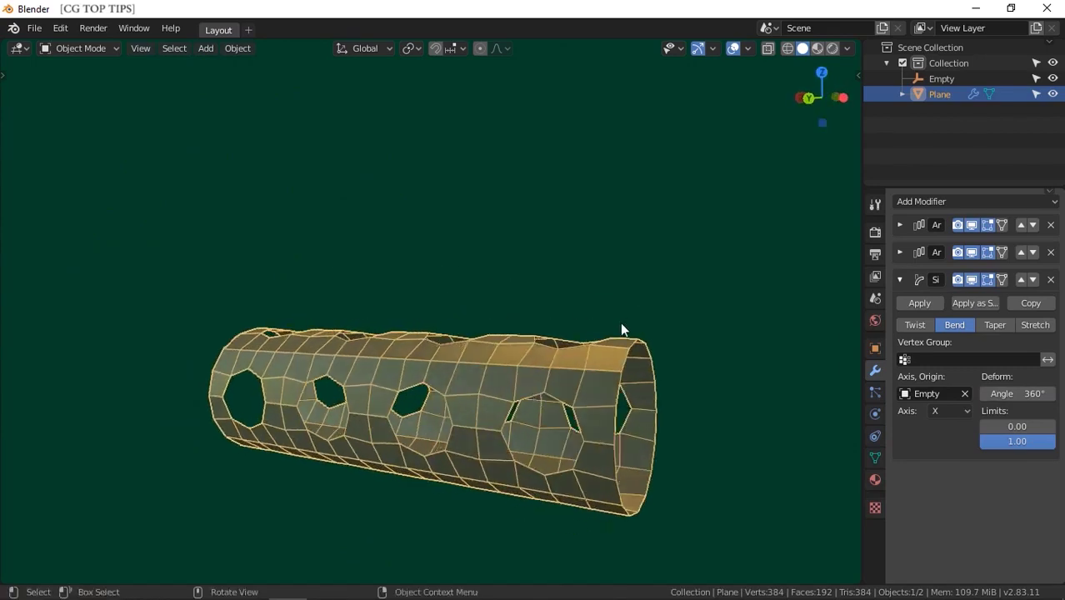
- Add a Solidify modifier to the perforated tube and set its thickness to 0.18 m
click(899, 280)
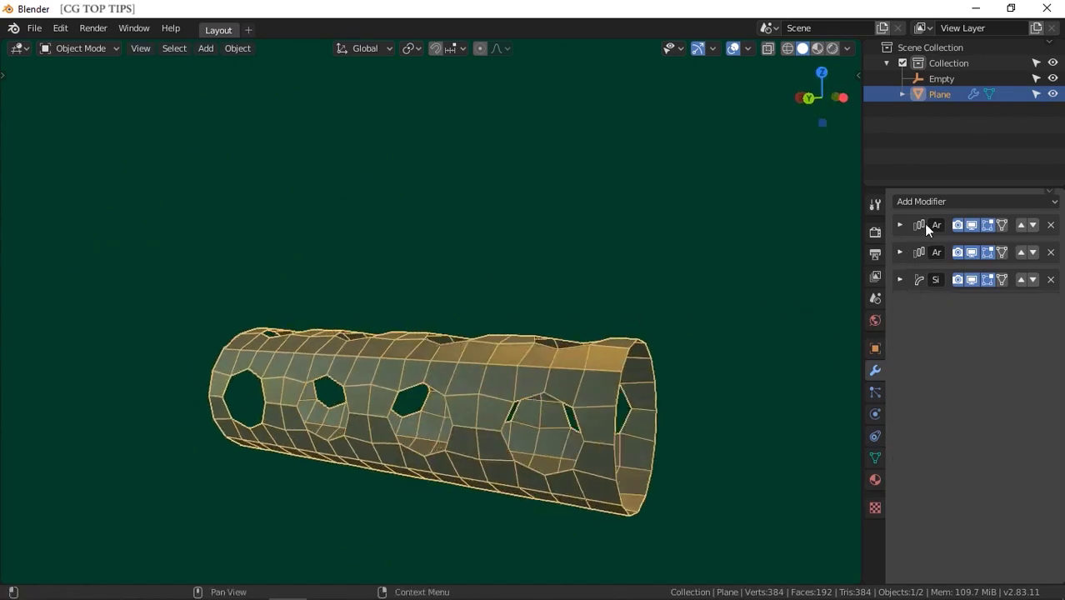
click(930, 205)
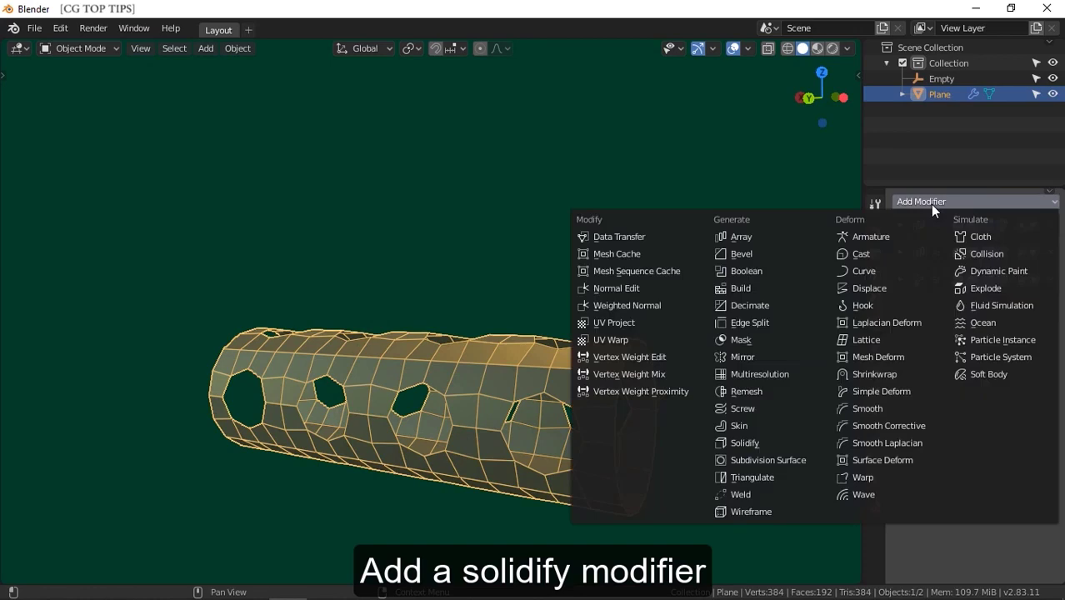
click(756, 442)
middle_drag(595, 424, 631, 420)
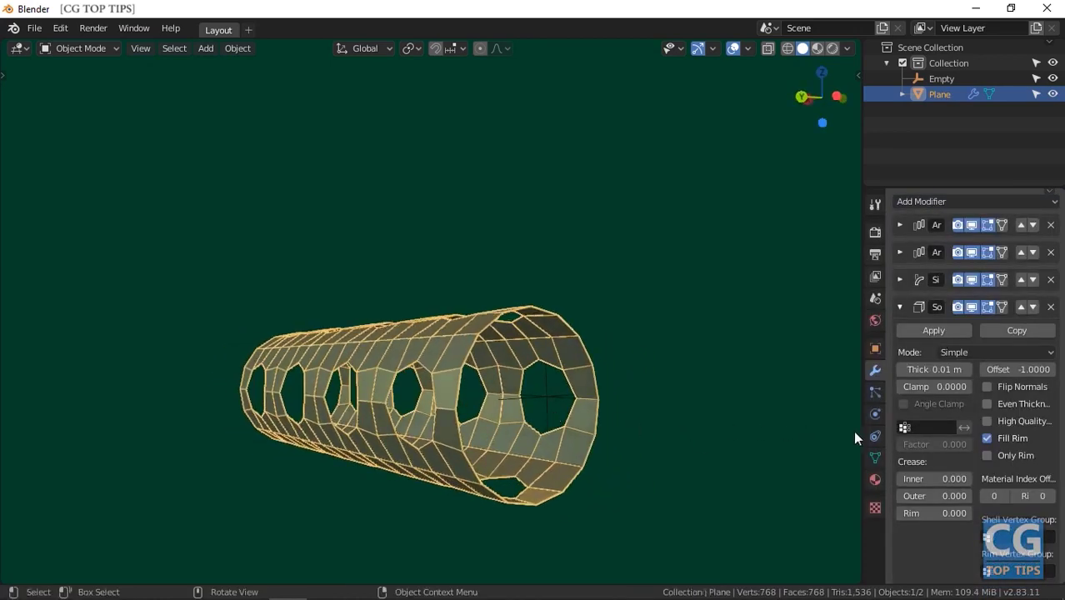
drag(933, 375, 966, 375)
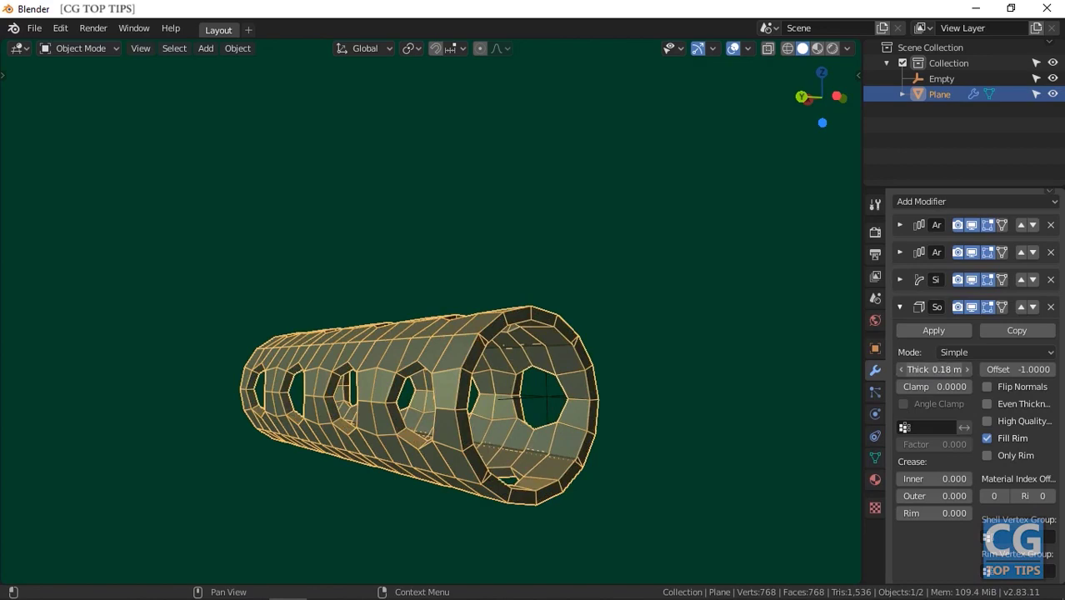
middle_drag(506, 415, 338, 411)
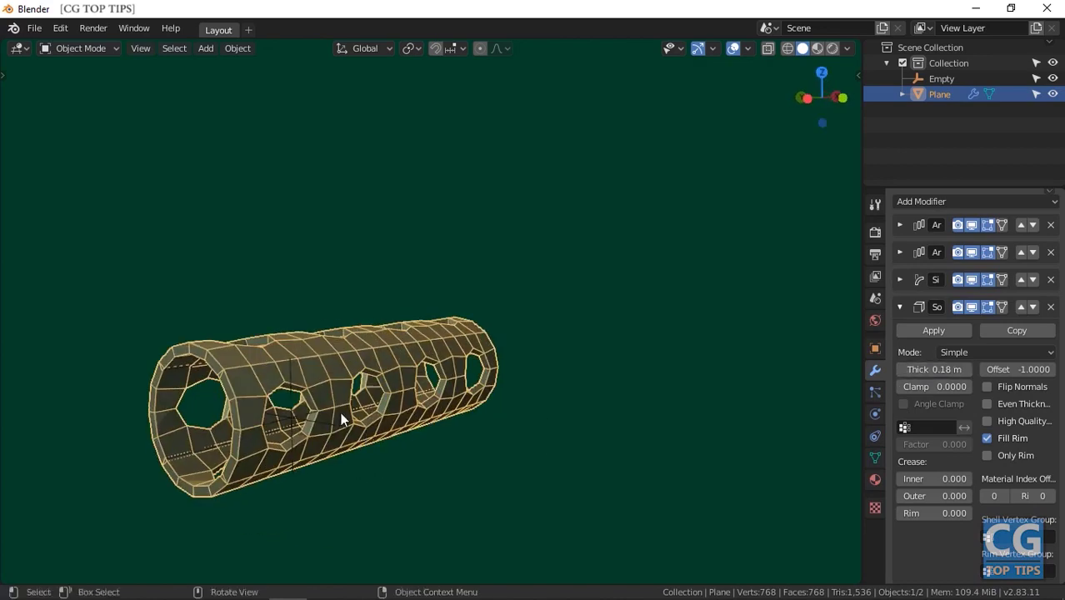
- Hide the viewport overlays to present the perforated tube without wireframe or guides
click(731, 48)
shift+middle_drag(381, 445, 525, 308)
scroll(540, 312, up, 2)
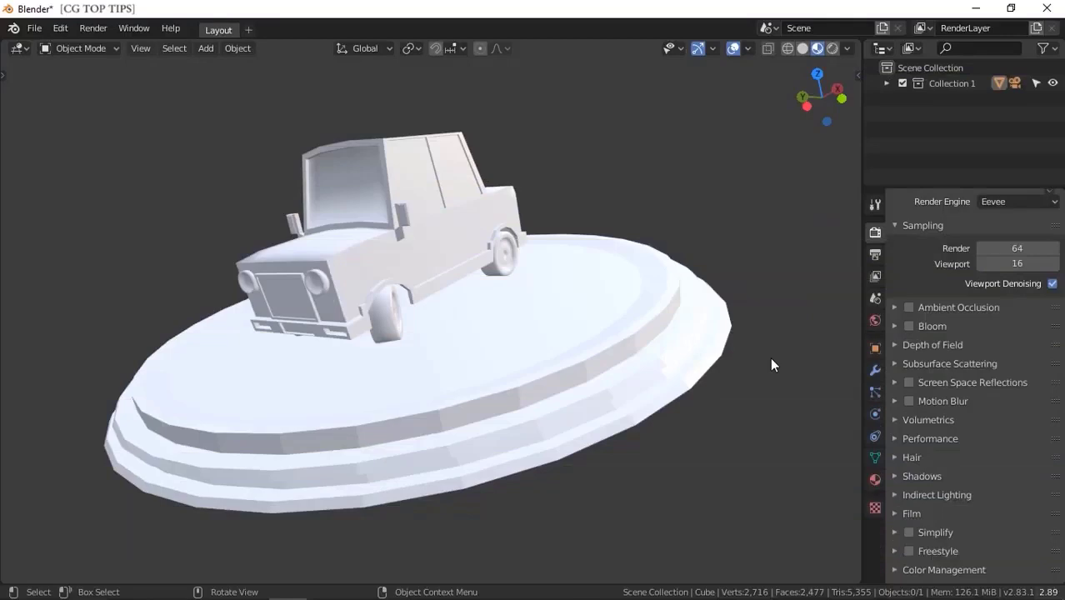
- Select the car model and split the 3D viewport horizontally, turning the lower area into a Shader Editor
click(527, 309)
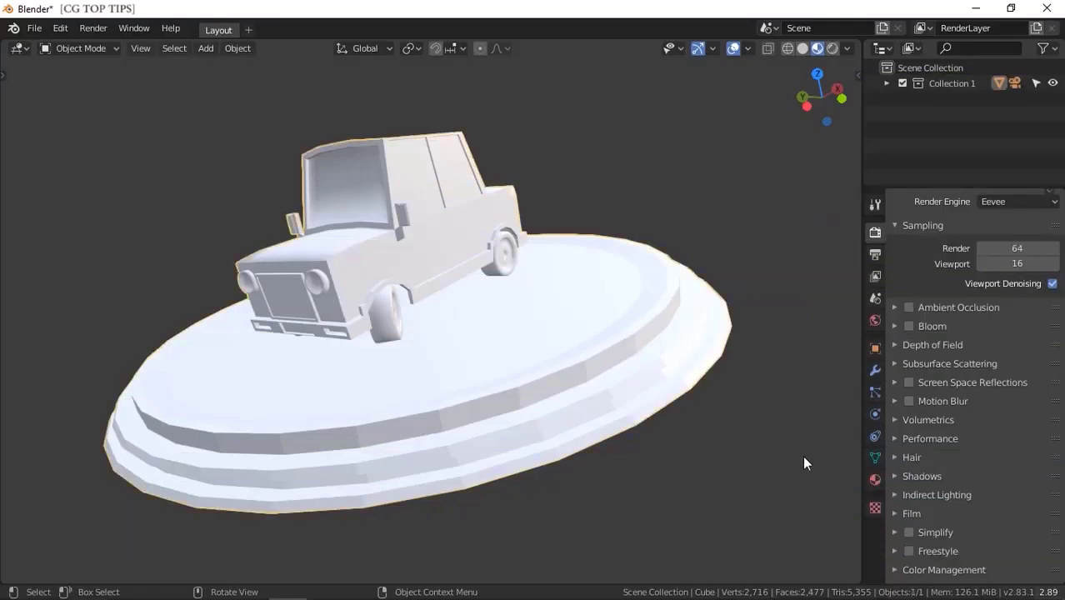
click(875, 481)
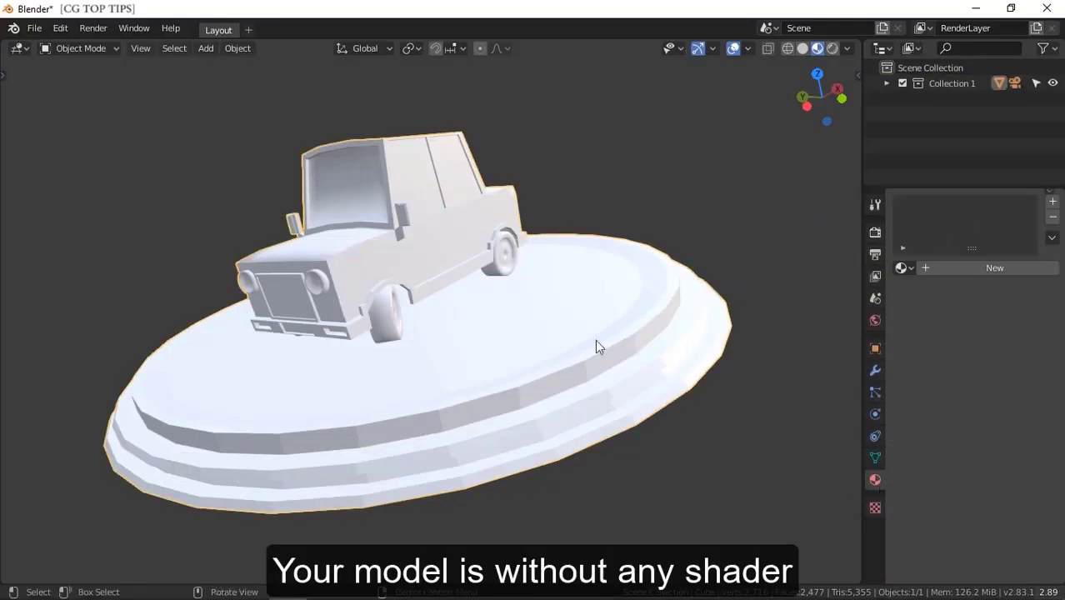
drag(4, 581, 45, 321)
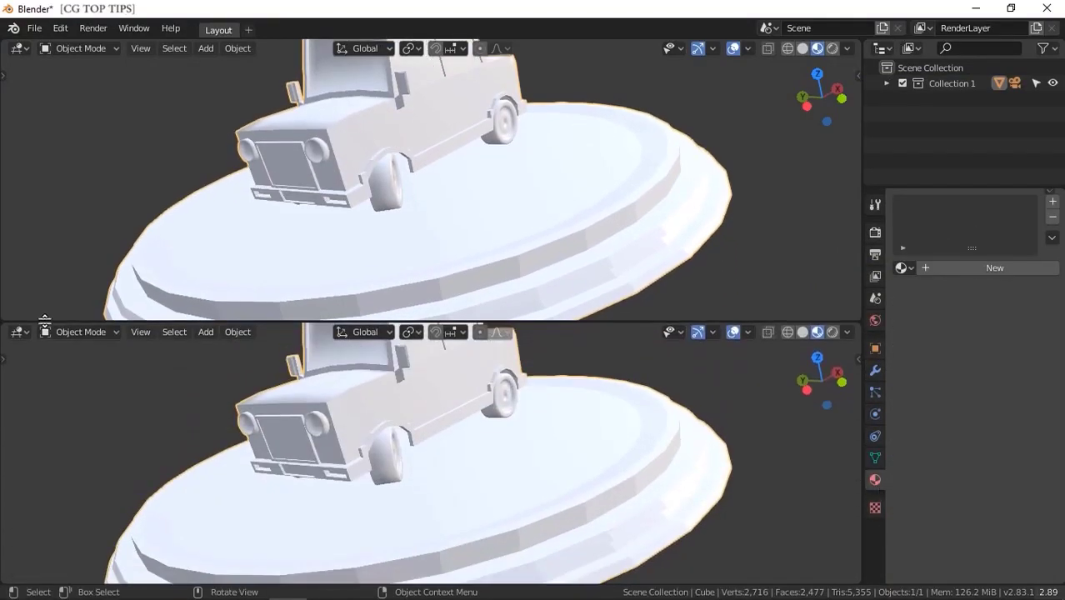
middle_drag(516, 152, 534, 227)
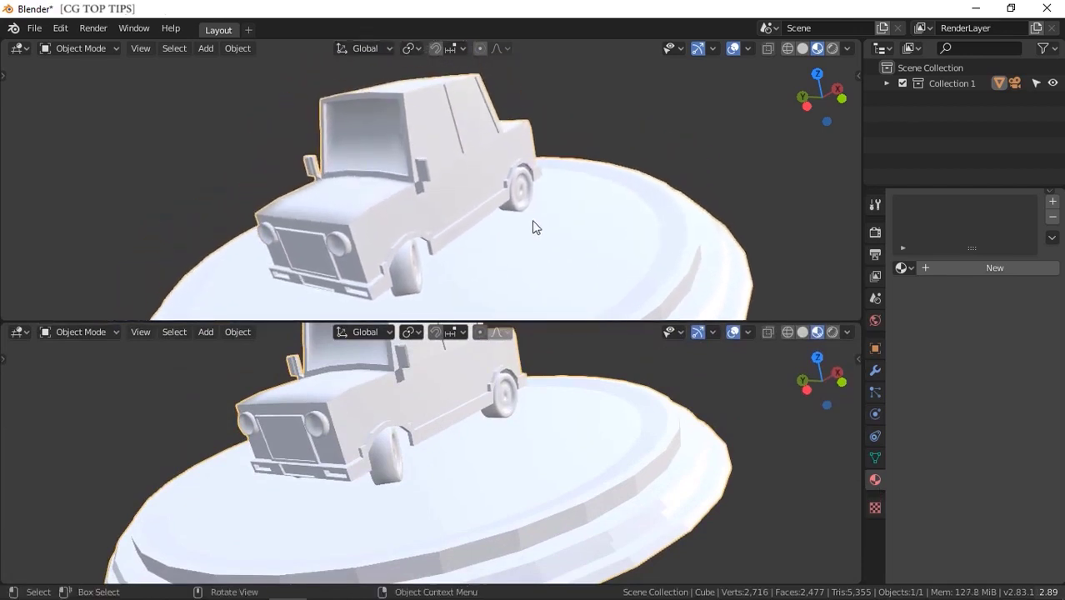
click(20, 331)
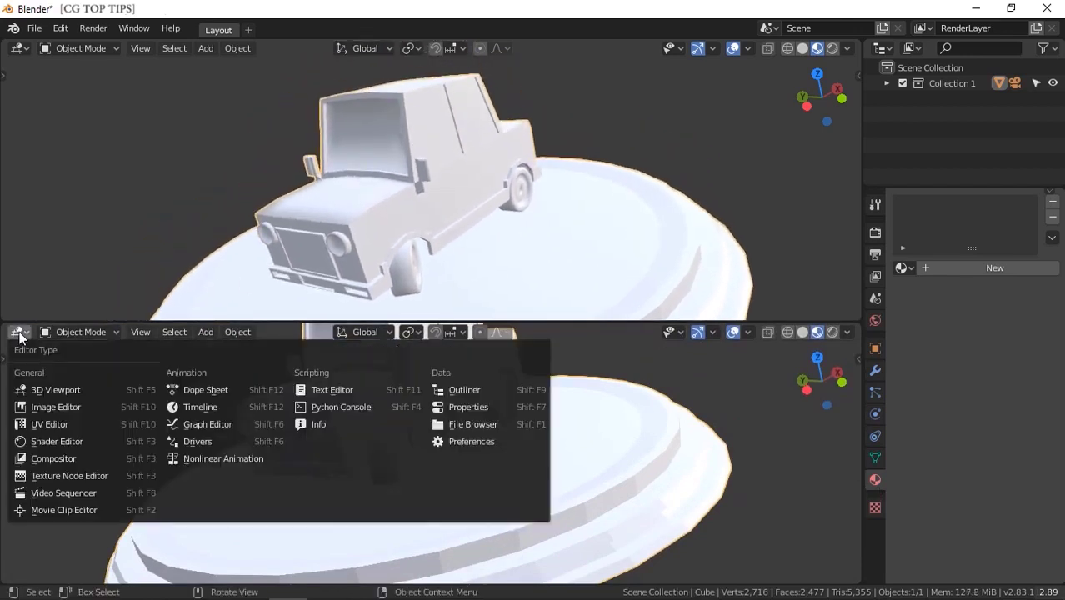
click(50, 442)
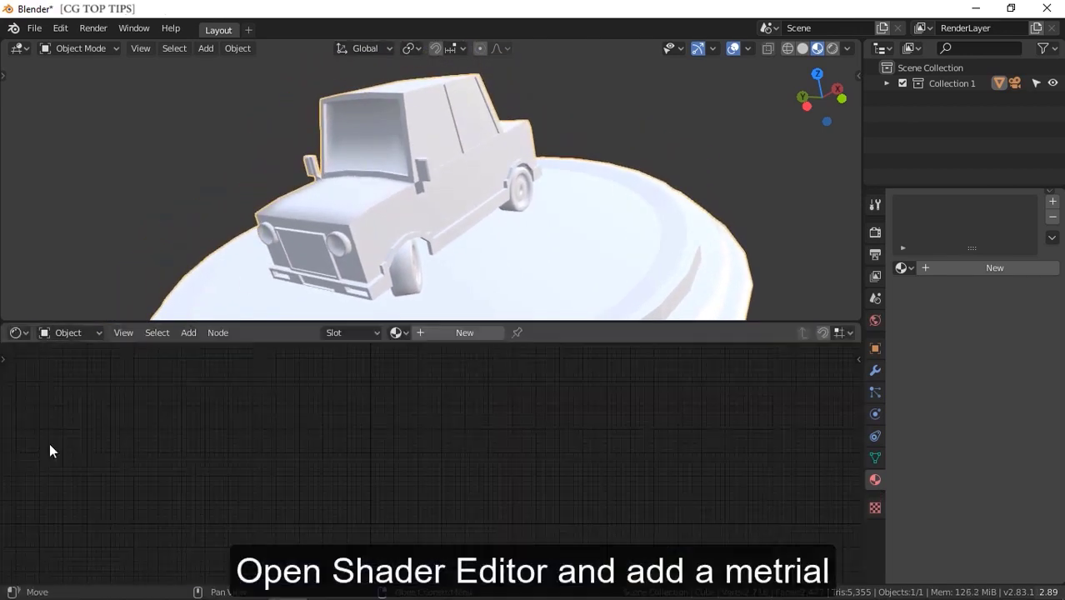
- Create a new material for the car model and set its base color to blue, H 0.674, S 0.924, V 0.906
click(464, 332)
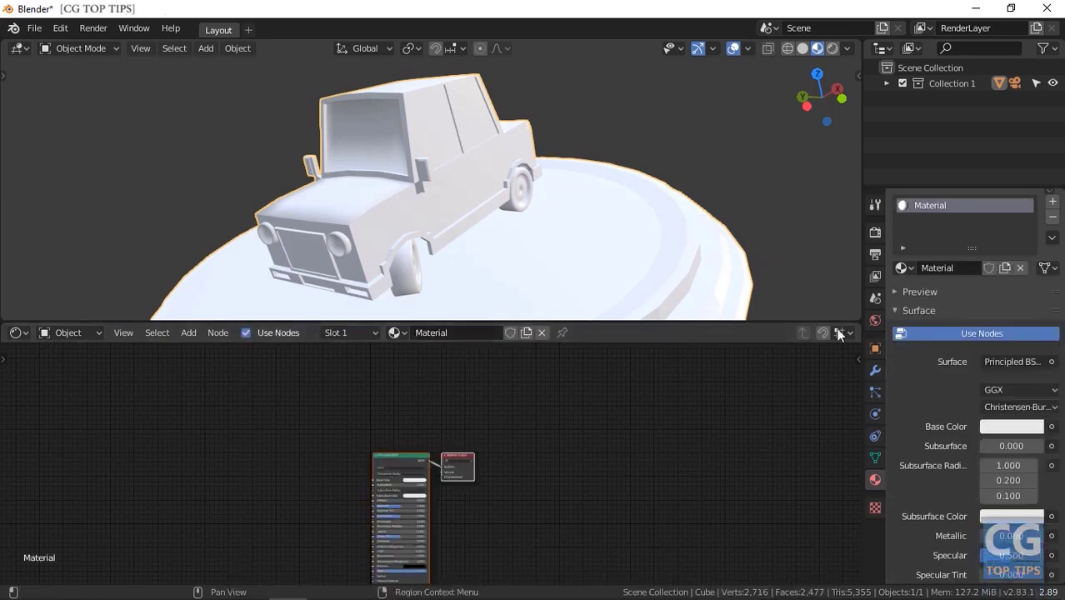
middle_drag(507, 474, 561, 504)
scroll(708, 433, up, 7)
scroll(713, 432, up, 1)
scroll(594, 487, up, 6)
click(658, 560)
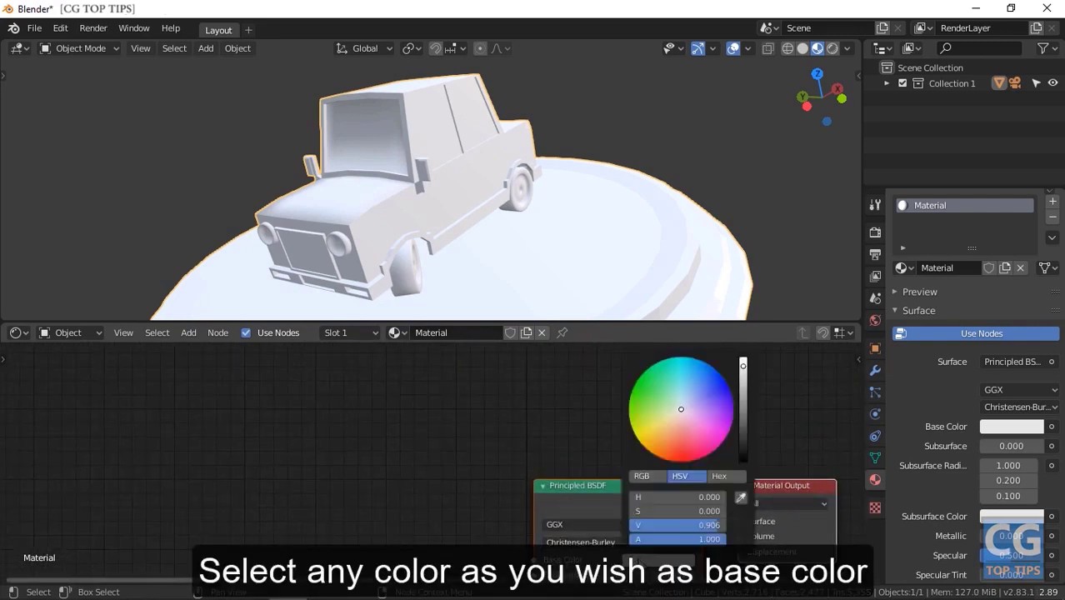
click(698, 460)
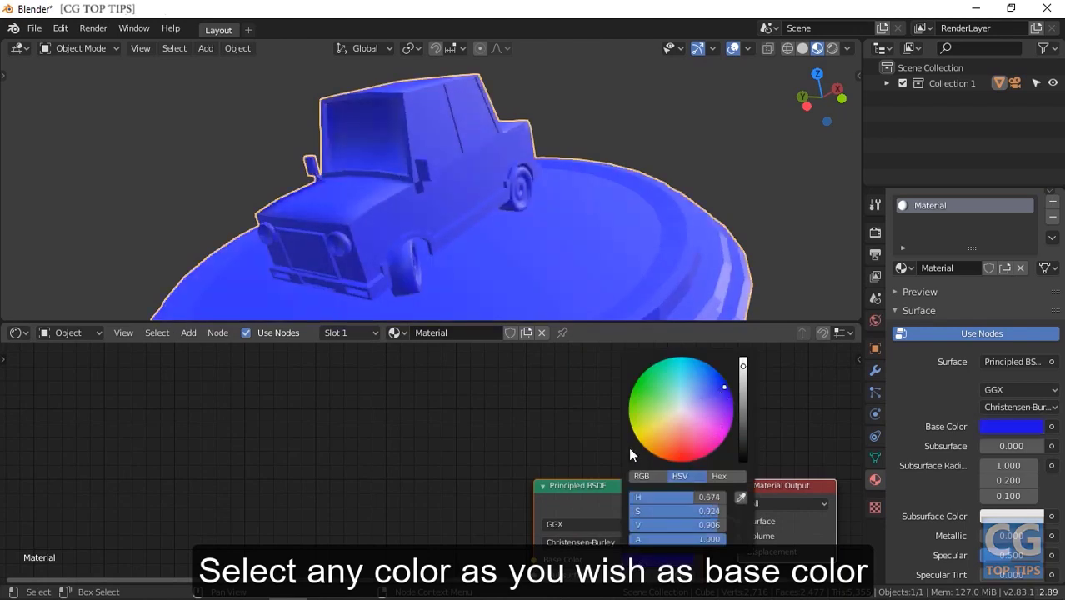
- Add an Image Texture node to the left of the Principled BSDF node
click(191, 333)
click(205, 351)
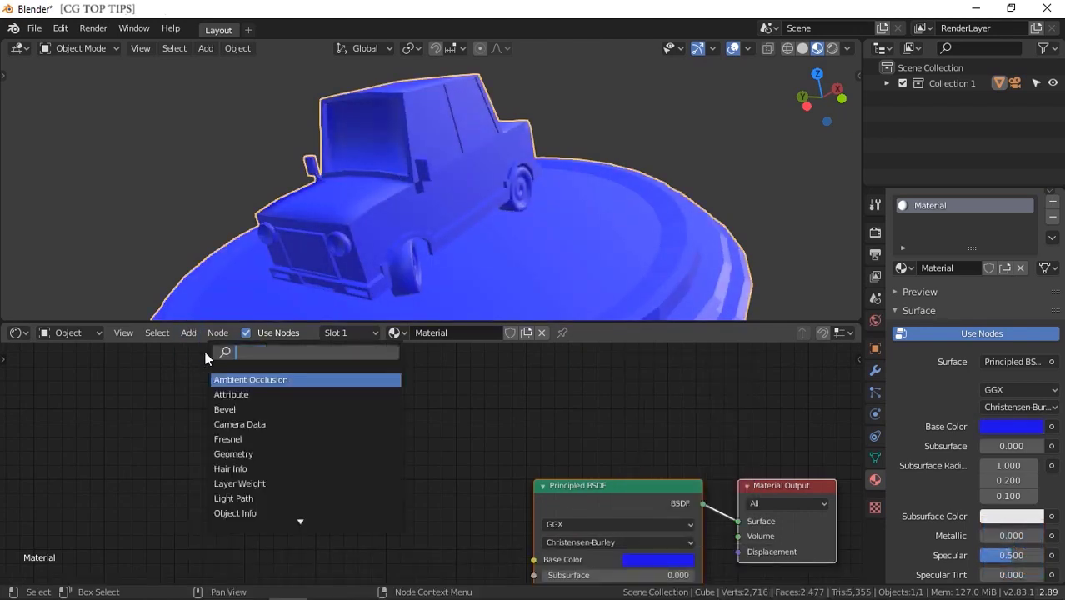
text(image)
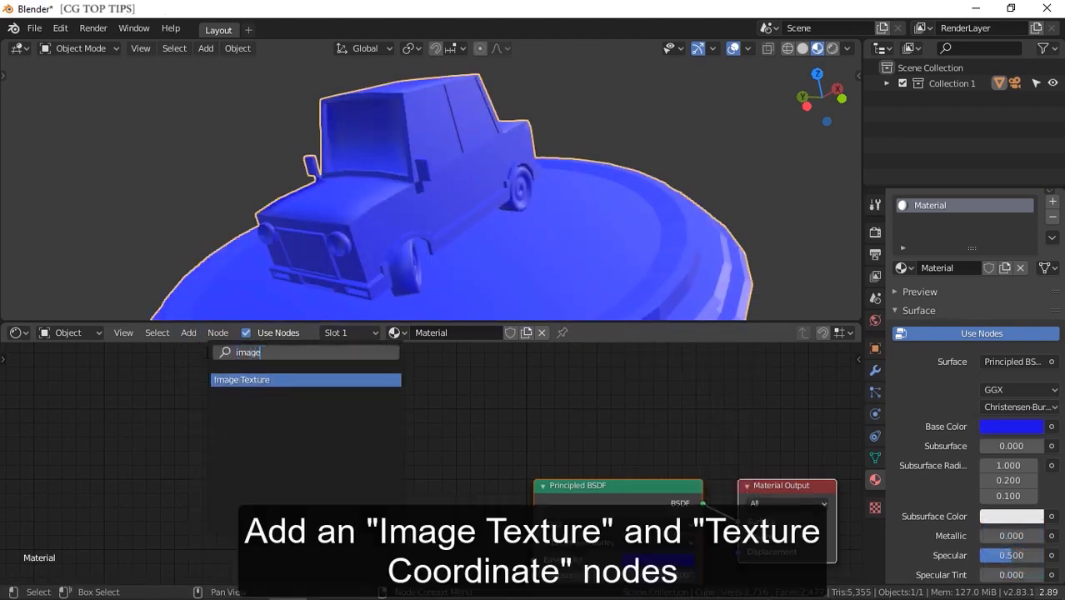
click(241, 379)
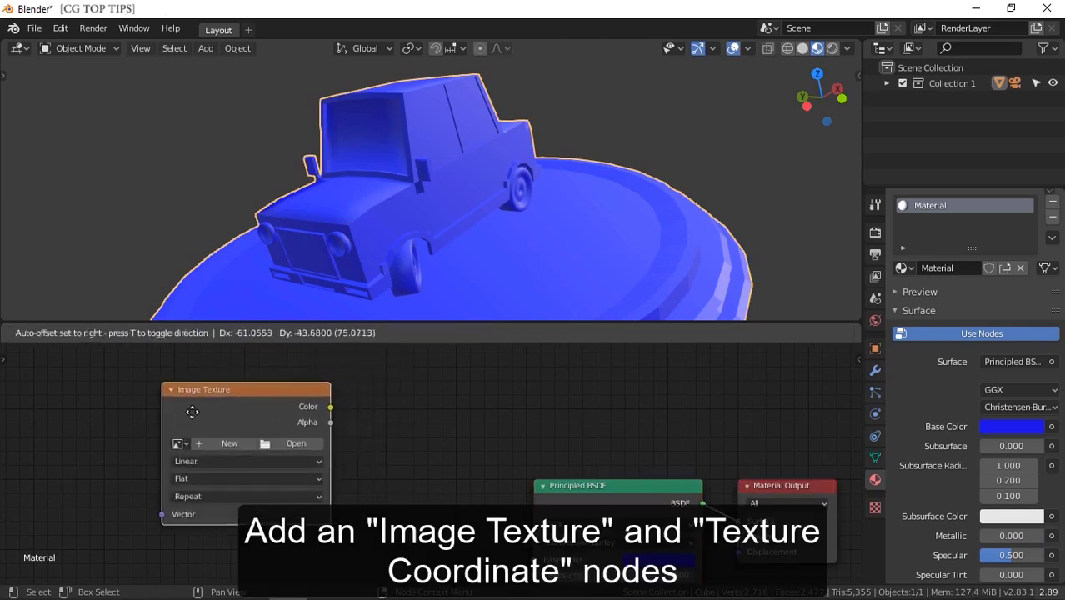
click(192, 419)
- Add a Texture Coordinate node to the left of the Image Texture node
click(183, 333)
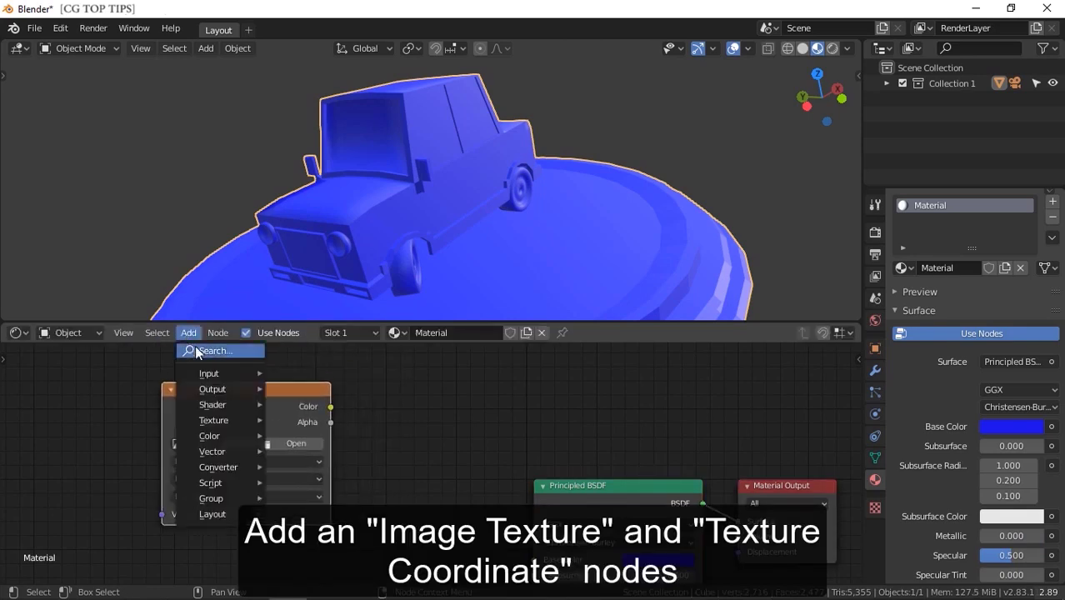
click(195, 345)
text(coord)
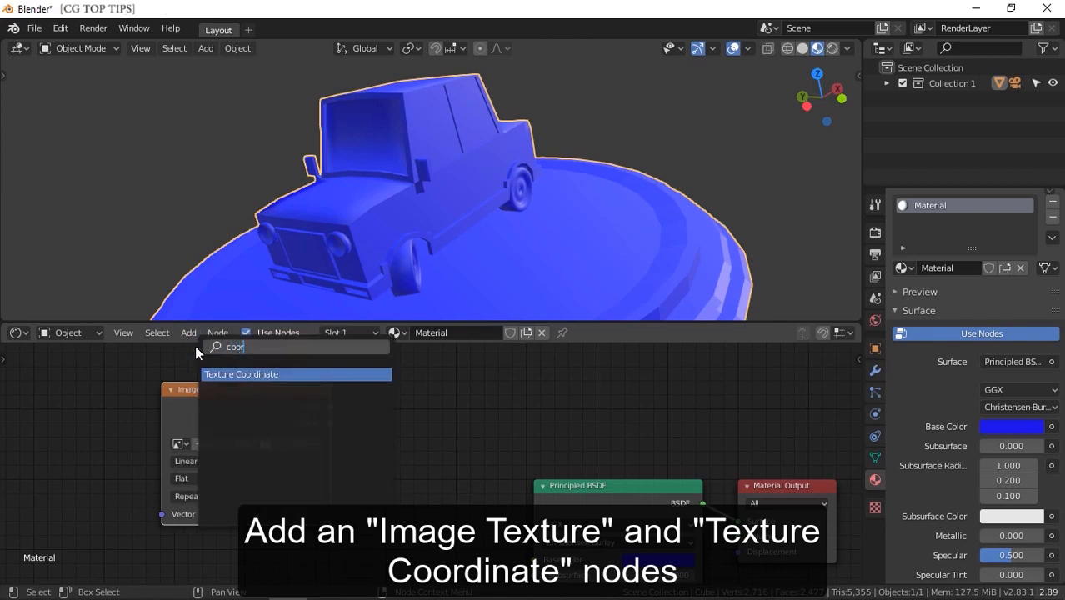
click(225, 374)
click(33, 417)
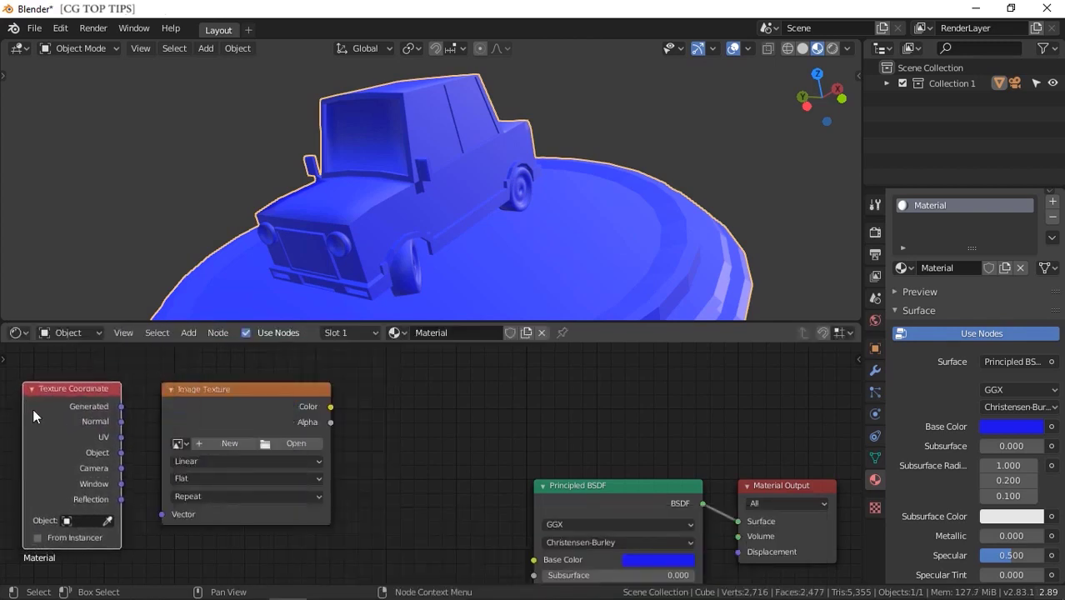
- Load Transparent Square.png from drive D into the Image Texture node
click(281, 443)
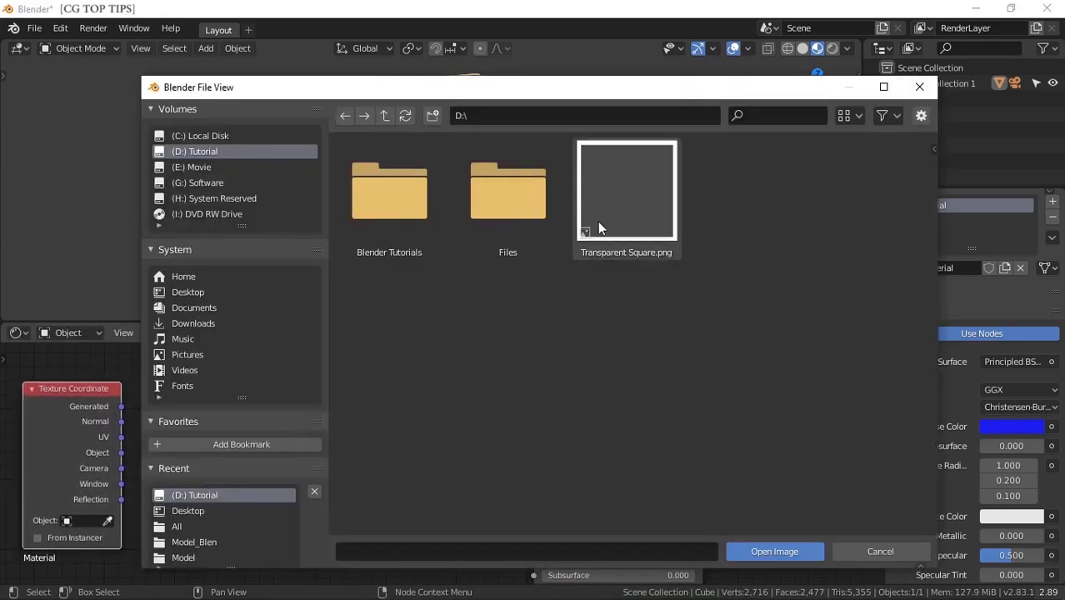
click(609, 194)
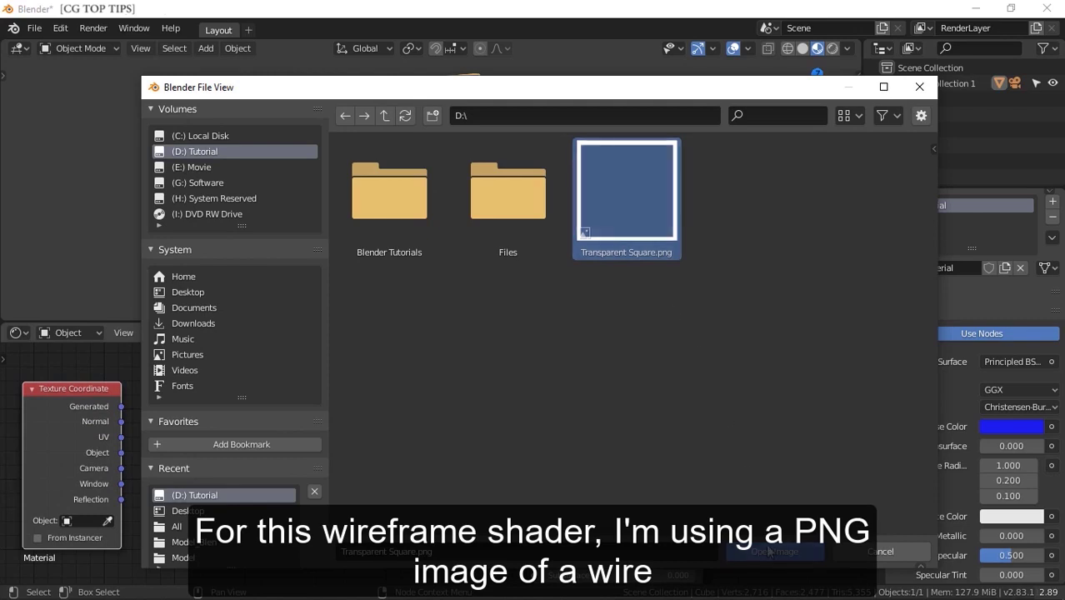
click(770, 552)
- Change the Outliner area to a UV Editor and display Transparent Square.png in it
click(873, 49)
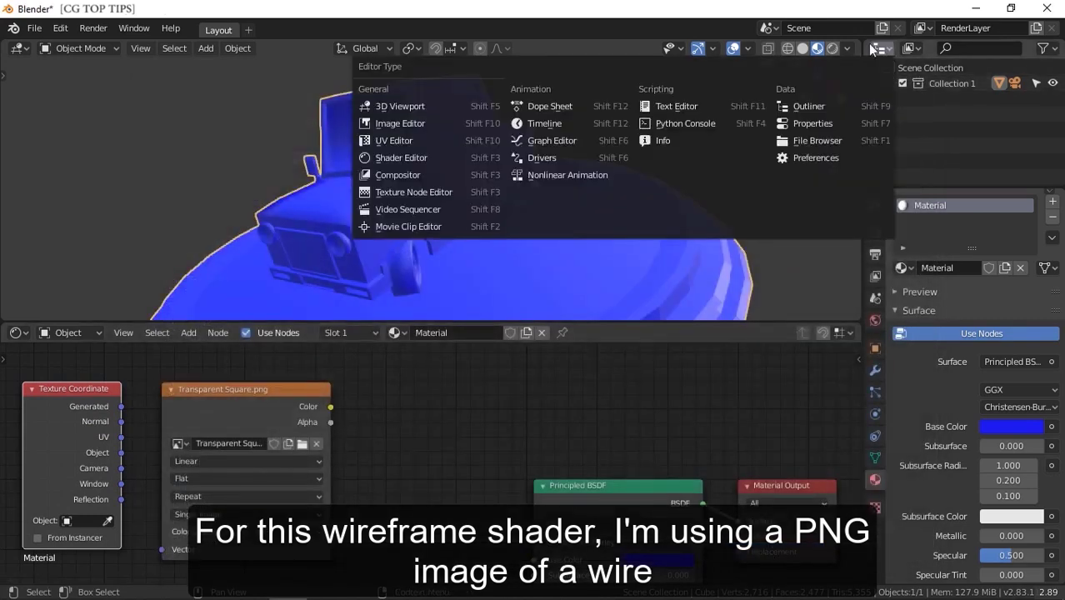
click(399, 141)
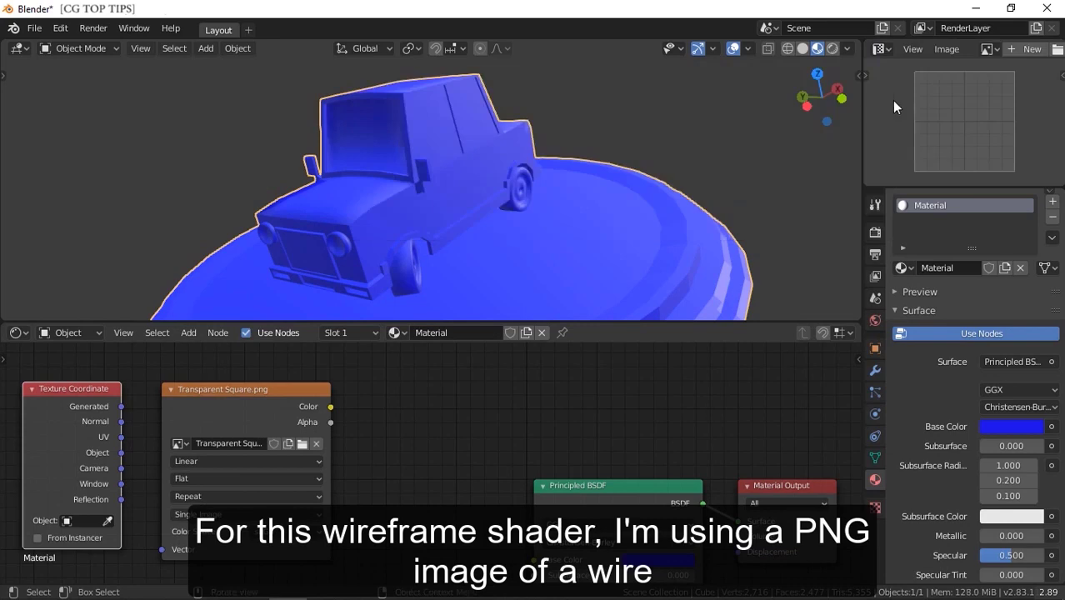
click(988, 48)
click(904, 73)
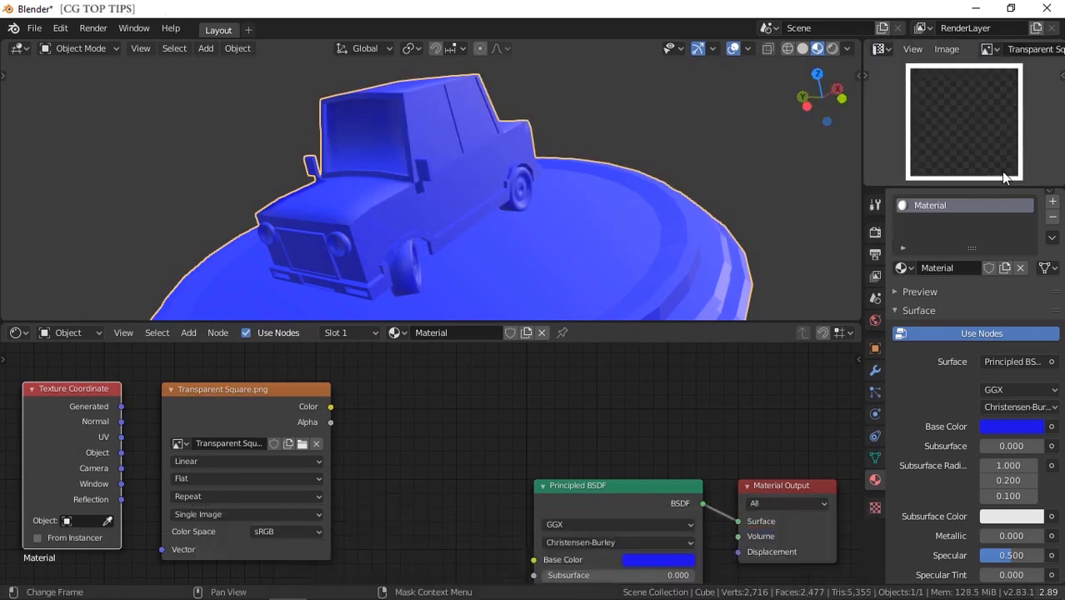
- Connect the UV coordinates to the image texture's Vector input and add a Diffuse BSDF node beside the texture node
drag(120, 436, 163, 556)
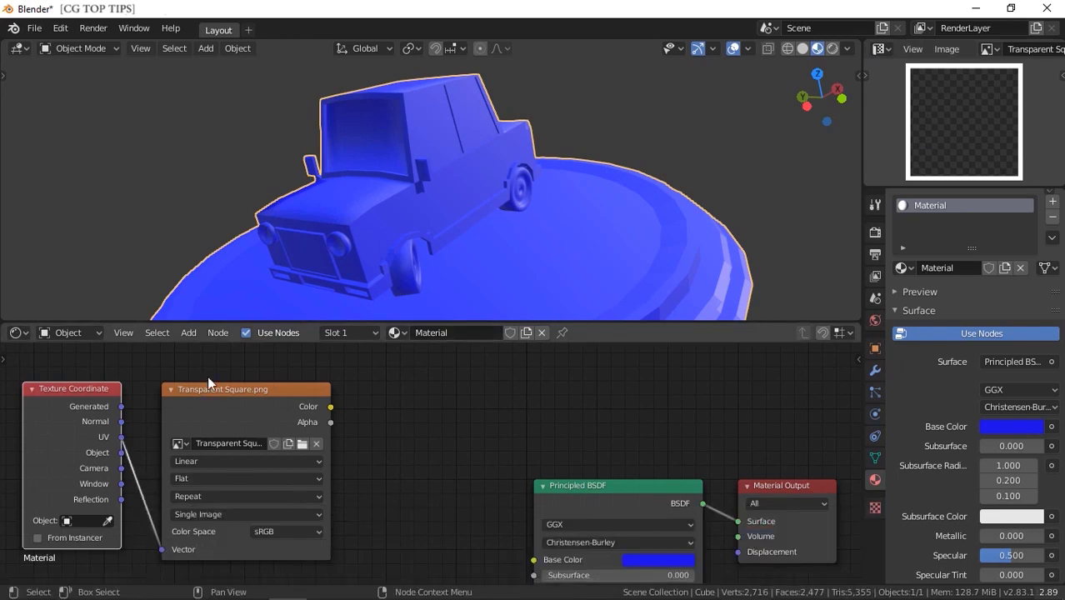
click(189, 333)
click(197, 349)
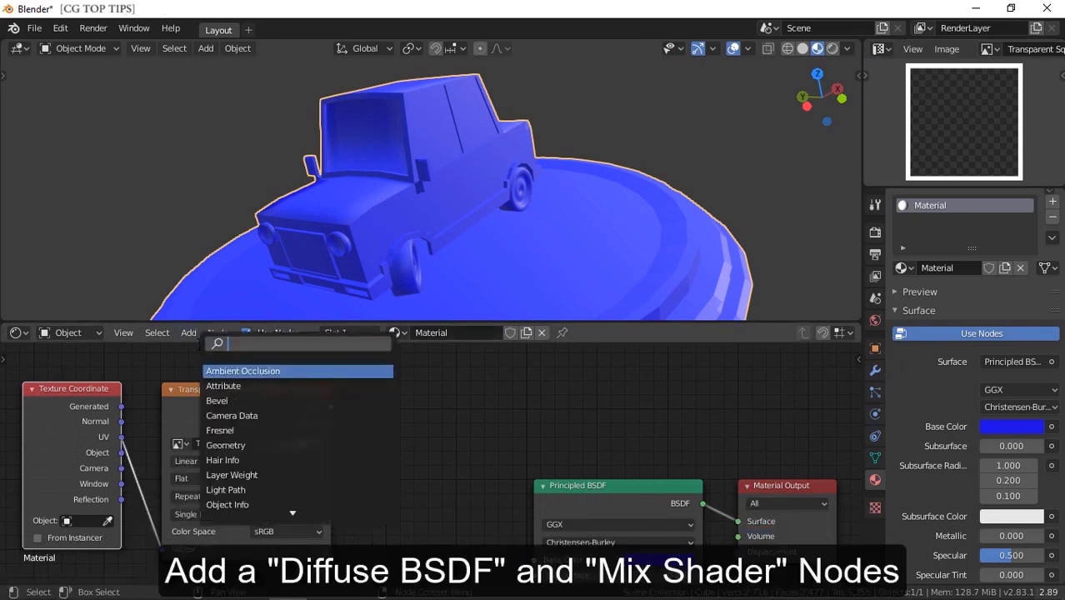
text(diff)
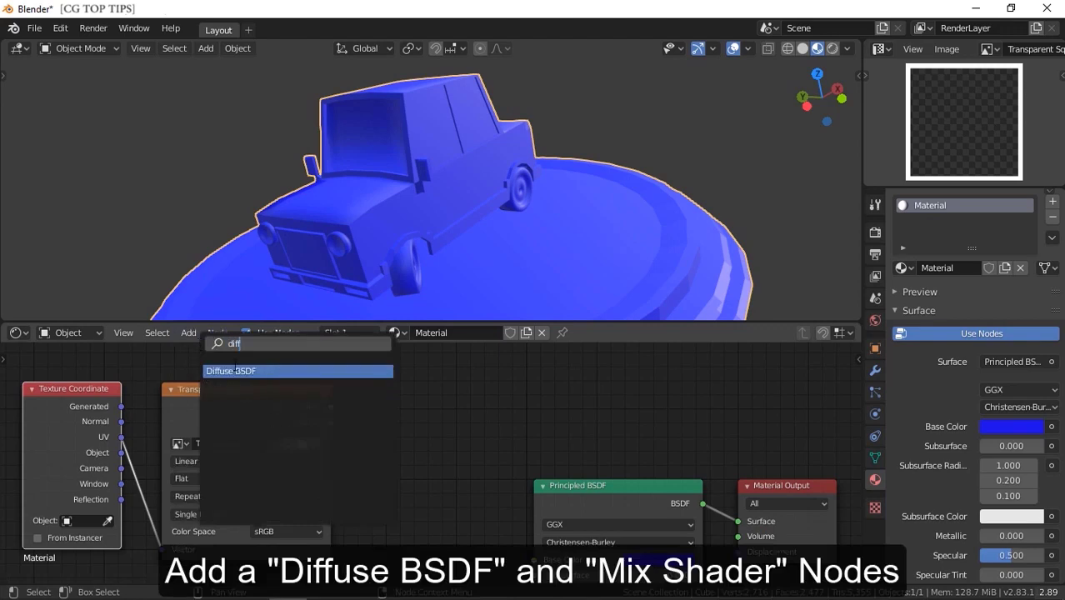
click(236, 371)
click(432, 388)
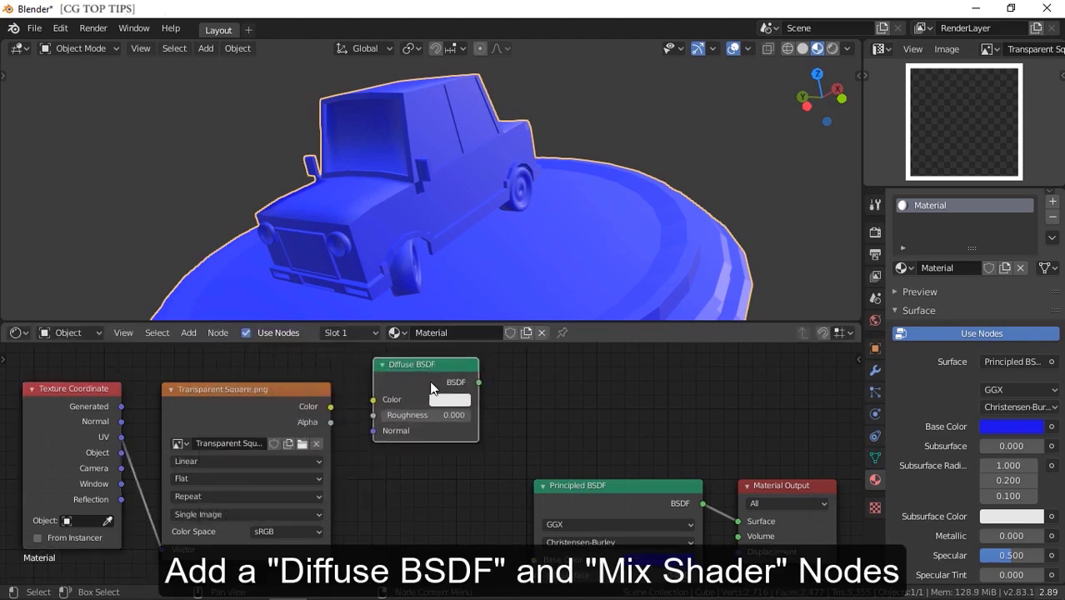
- Add a Mix Shader node above the Principled BSDF node
click(188, 333)
click(195, 345)
text(mix)
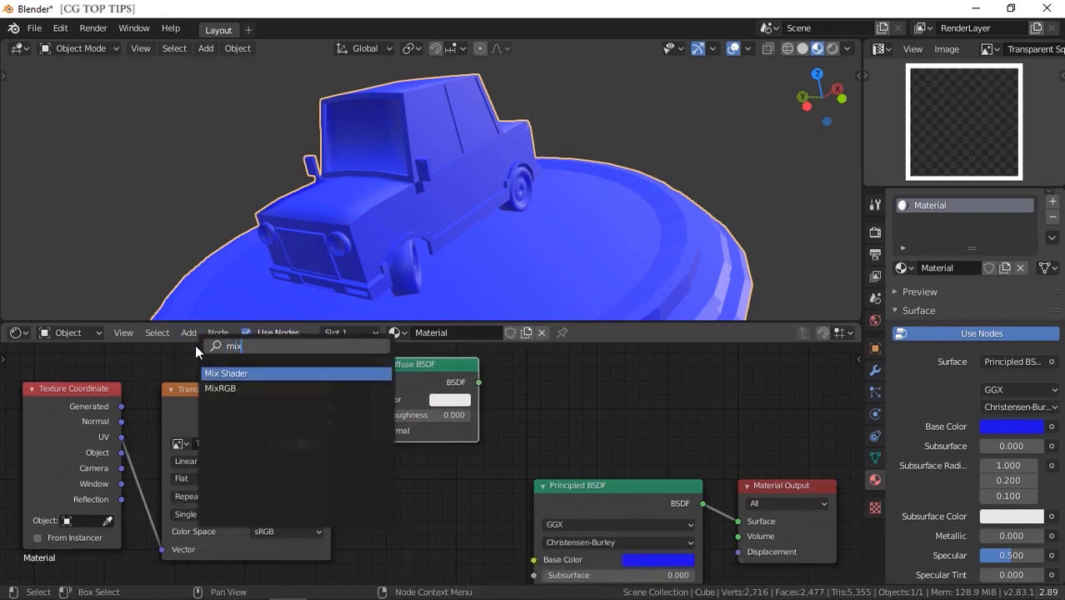
click(213, 374)
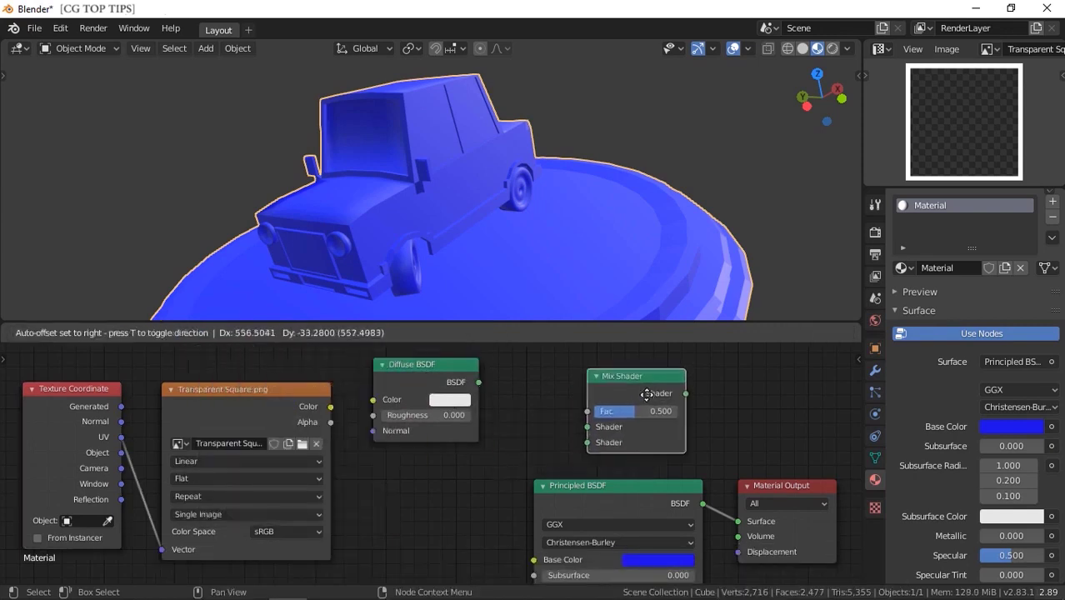
click(641, 392)
- Mix the Diffuse and Principled BSDFs by the texture's Alpha, link its Color to the Diffuse Color, and feed the mix to the material's Surface
drag(331, 407, 587, 408)
drag(479, 383, 580, 421)
drag(741, 525, 580, 438)
drag(767, 489, 772, 428)
drag(680, 389, 741, 459)
drag(634, 486, 510, 491)
- Reset the UVs of all faces of the car model in Edit Mode and return to Object Mode
middle_drag(487, 246, 502, 226)
click(80, 48)
click(102, 81)
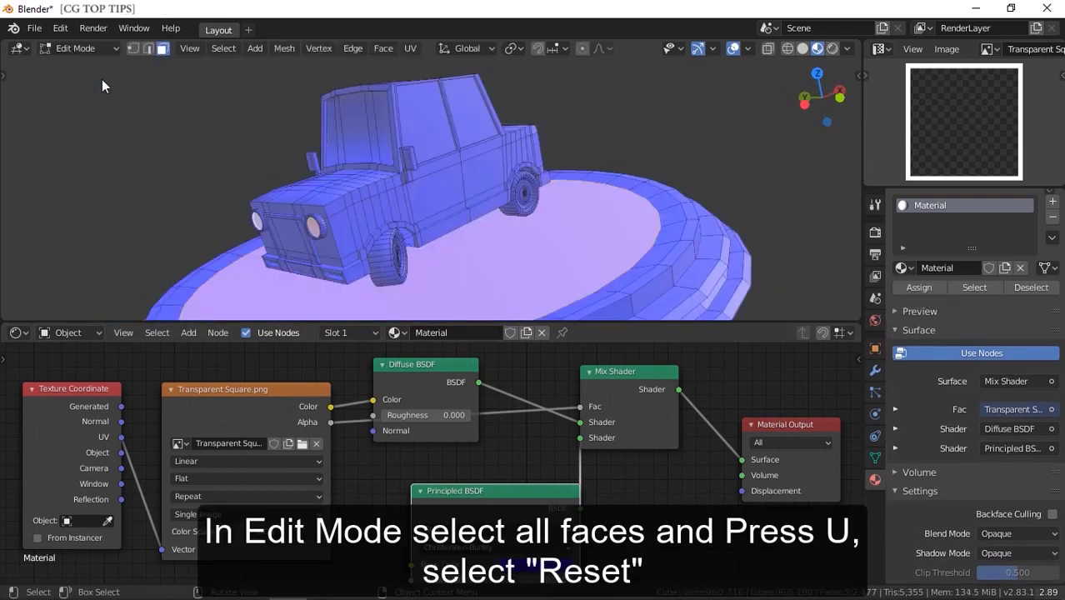
key(a)
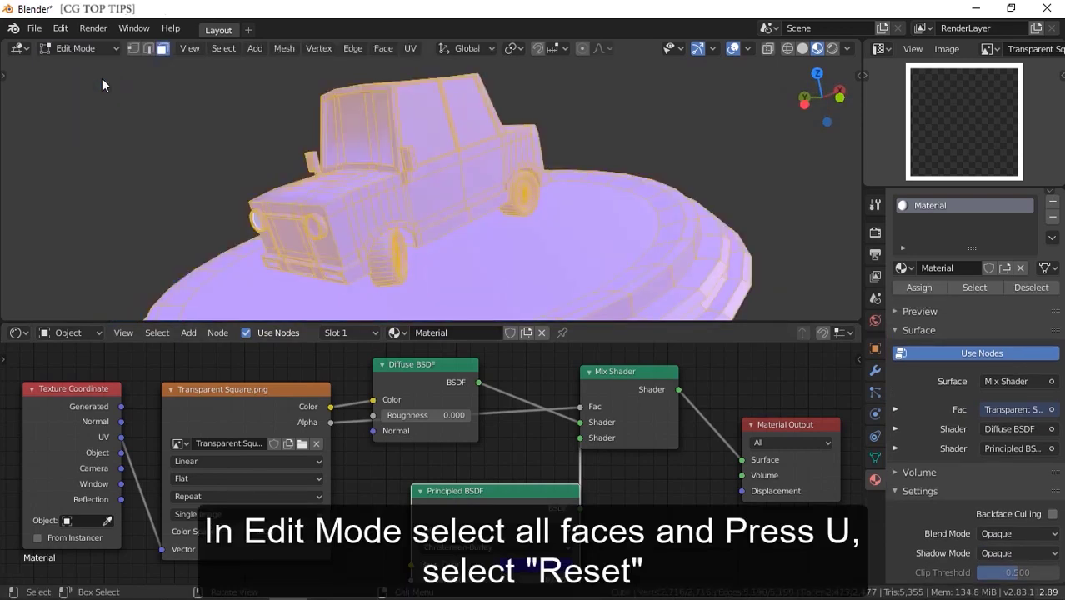
click(409, 50)
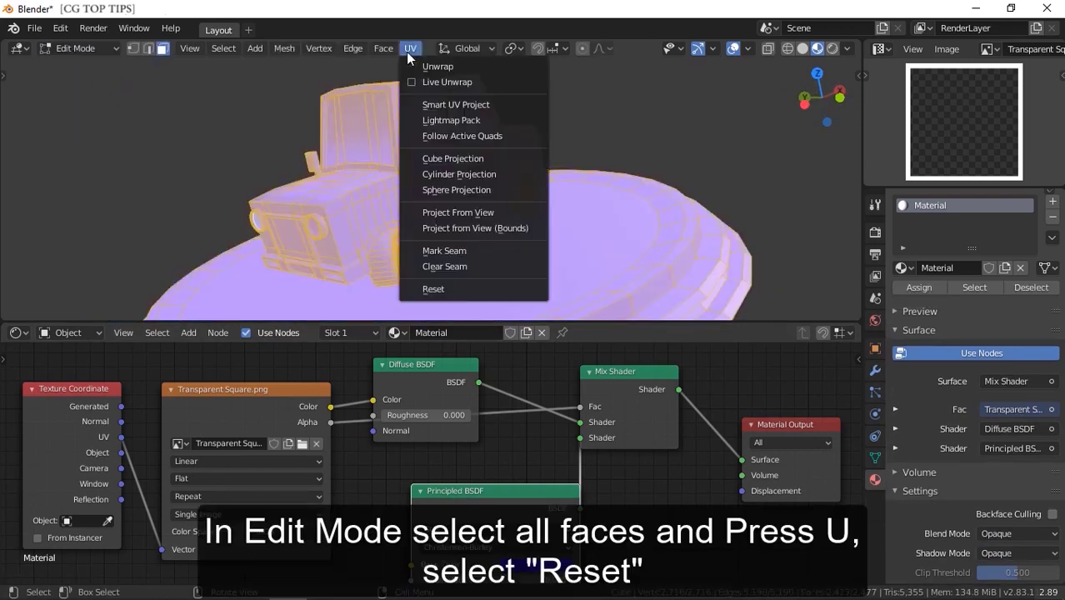
click(465, 292)
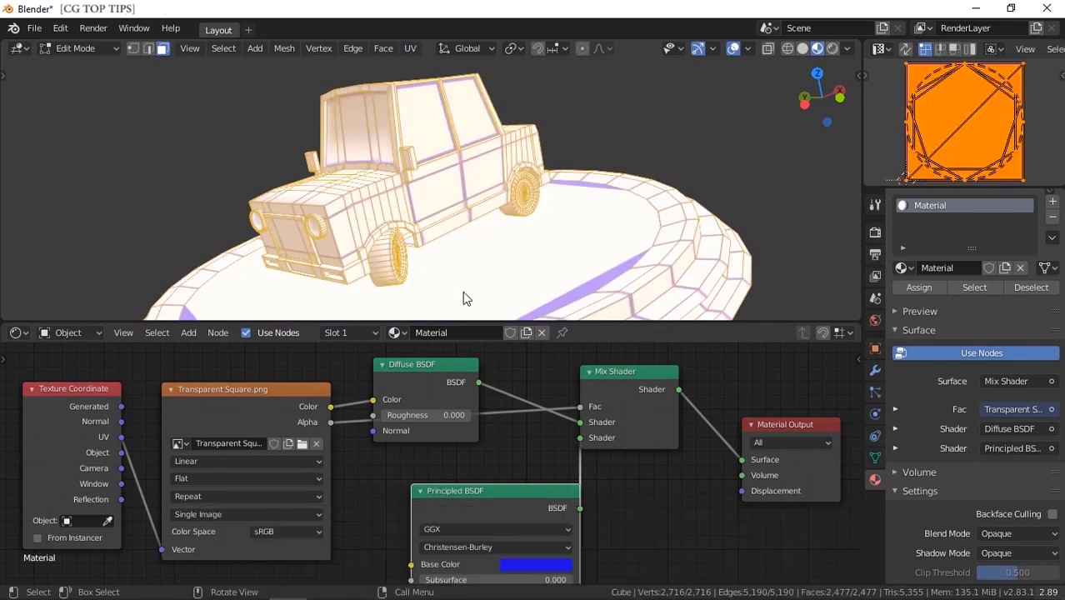
key(alt+a)
click(65, 50)
click(75, 65)
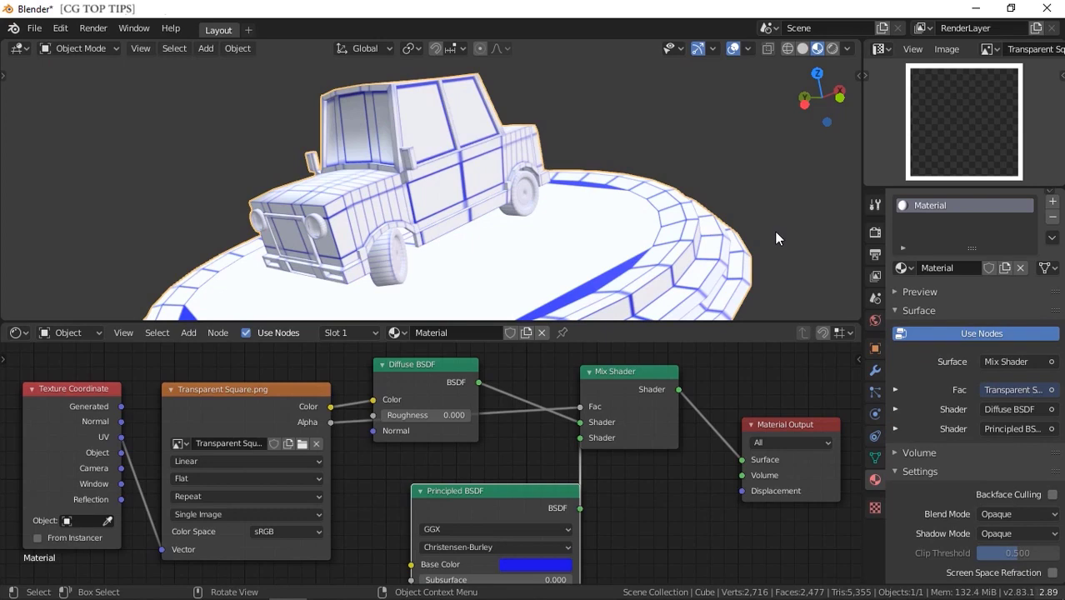
- Swap the Mix Shader's two shader inputs and enlarge the 3D viewport to inspect the car's wireframe
drag(580, 421, 649, 414)
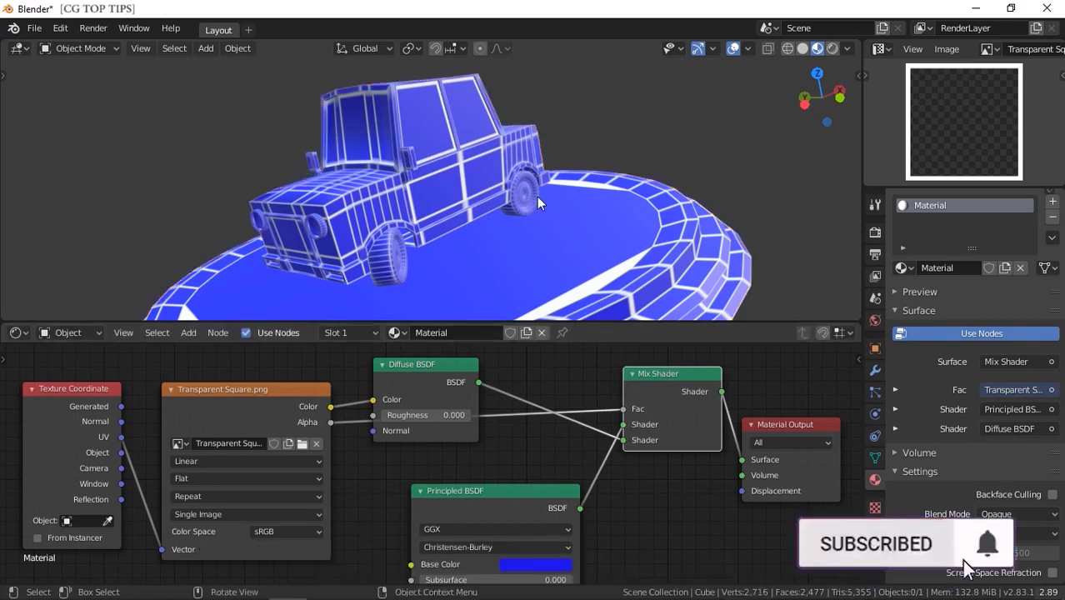
drag(3, 315, 17, 371)
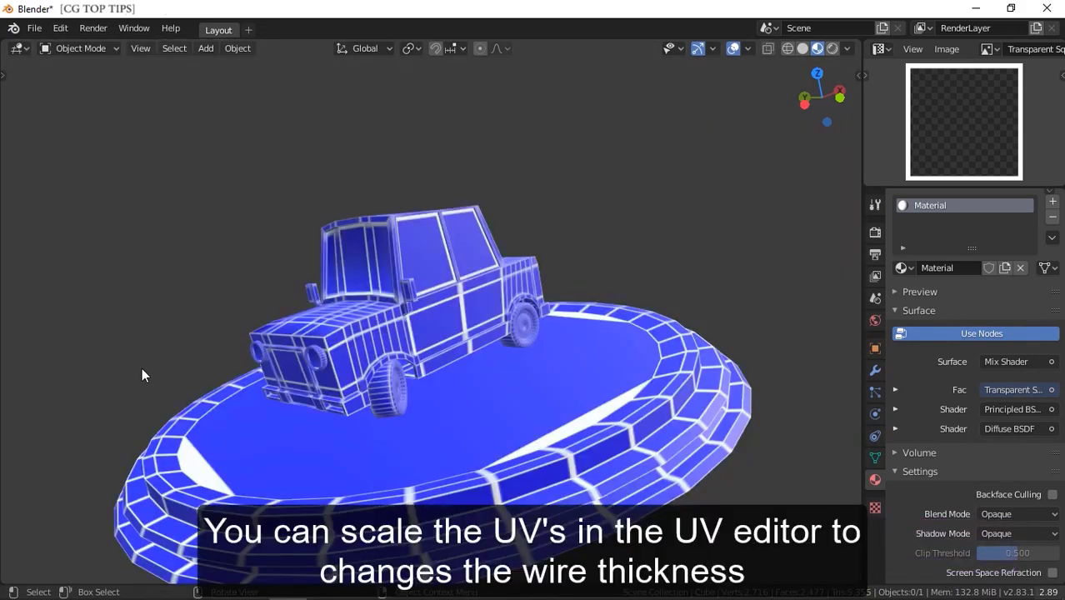
middle_drag(565, 368, 515, 348)
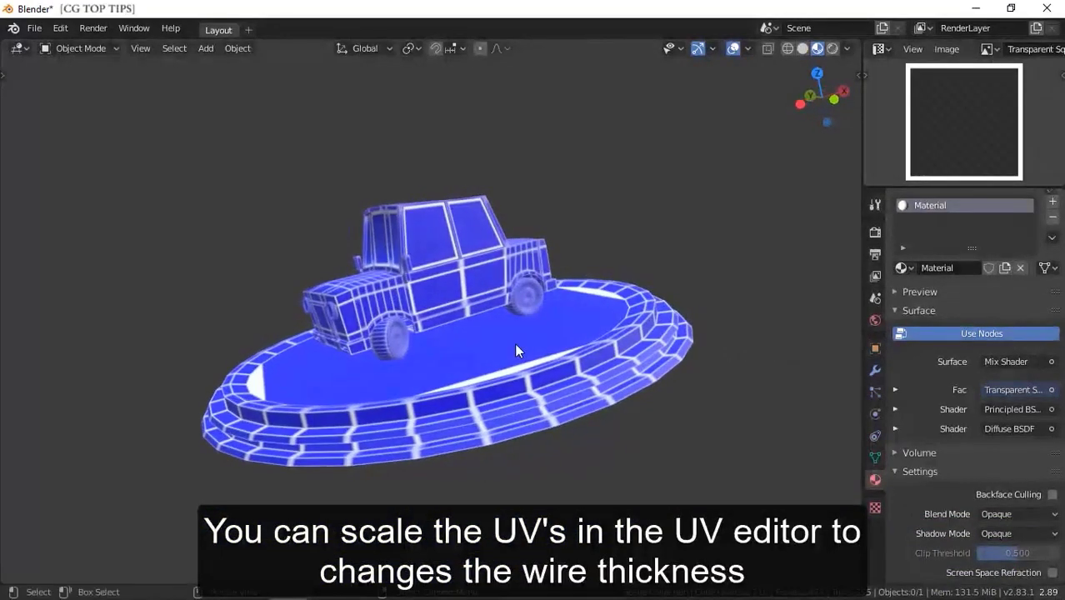
scroll(514, 350, up, 4)
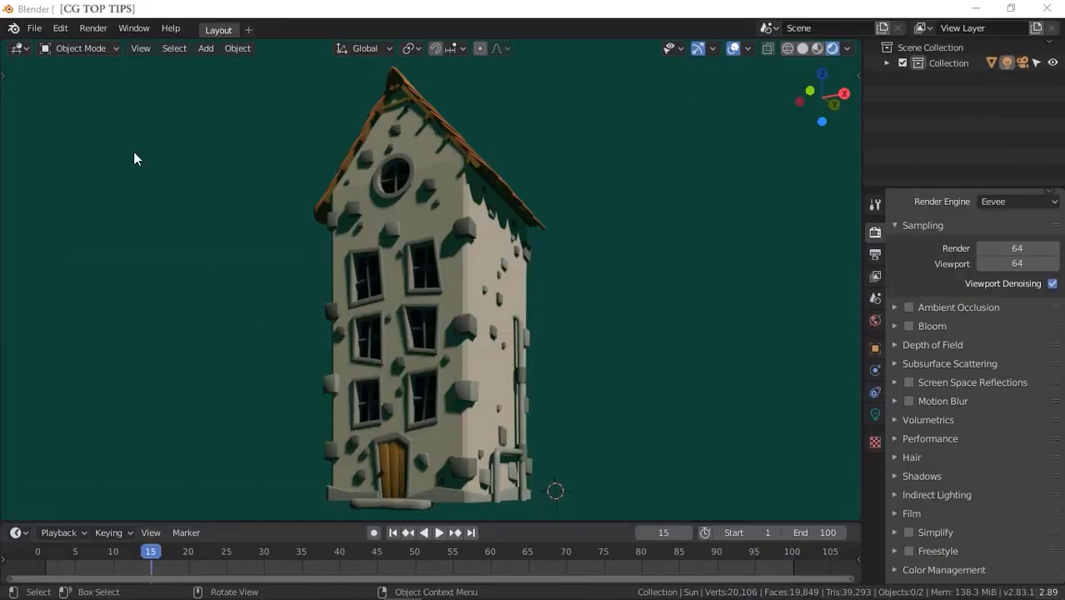
- Enable the Add Curve: IvyGen add-on in the preferences and close them
click(61, 28)
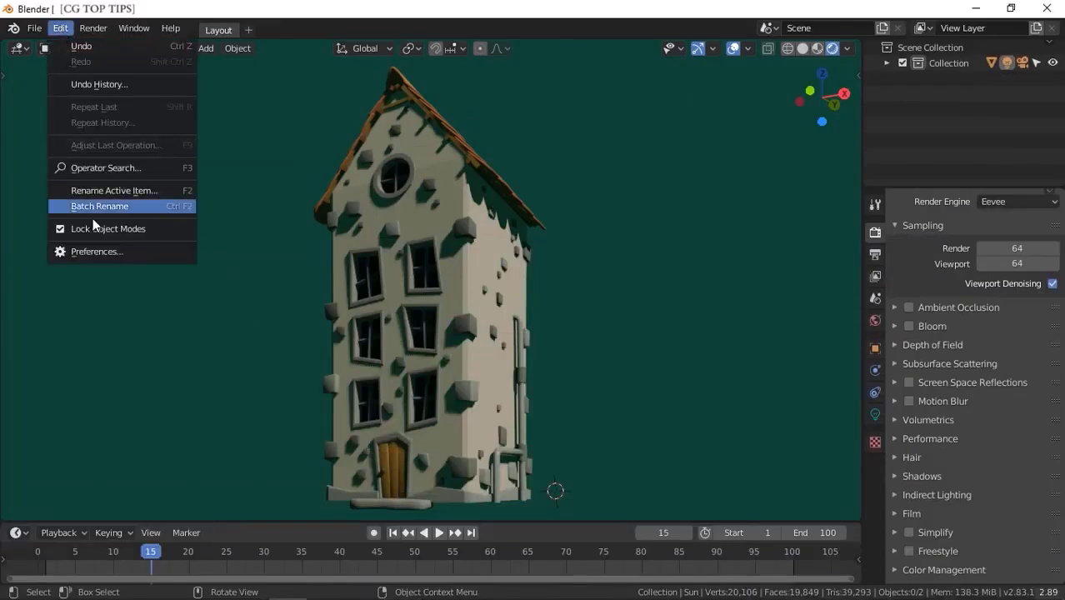
click(108, 252)
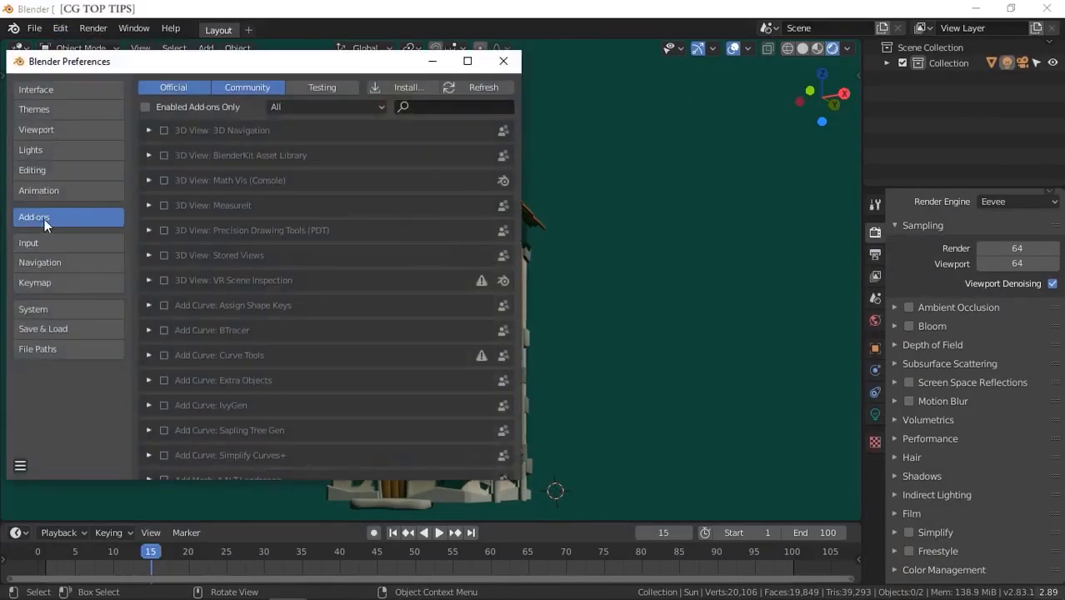
click(165, 405)
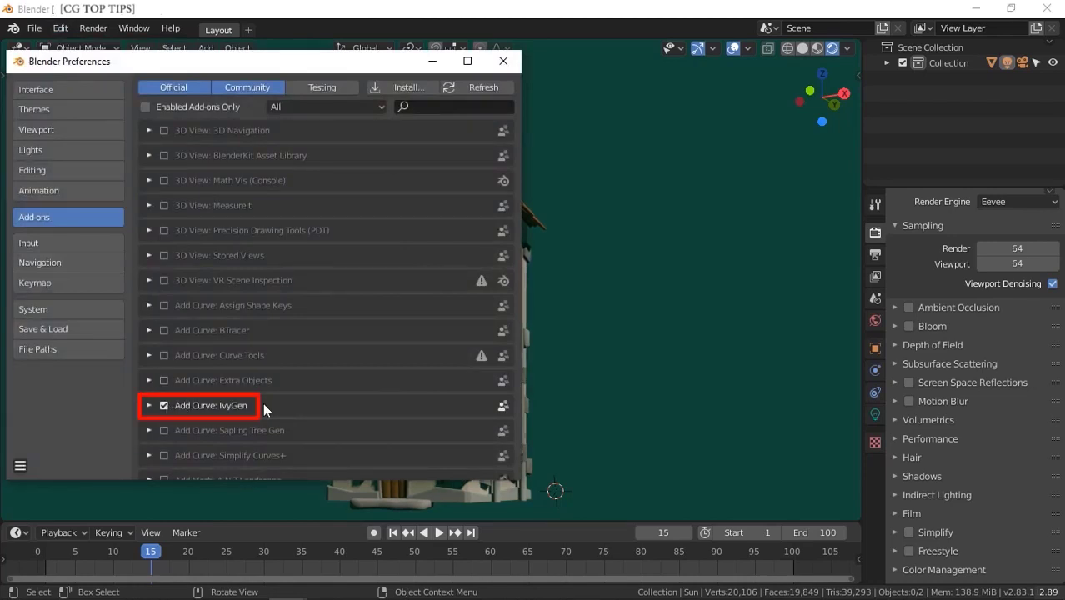
click(504, 64)
- Show the Ivy Generator settings and place the 3D cursor at the base of the house's front corner
click(858, 73)
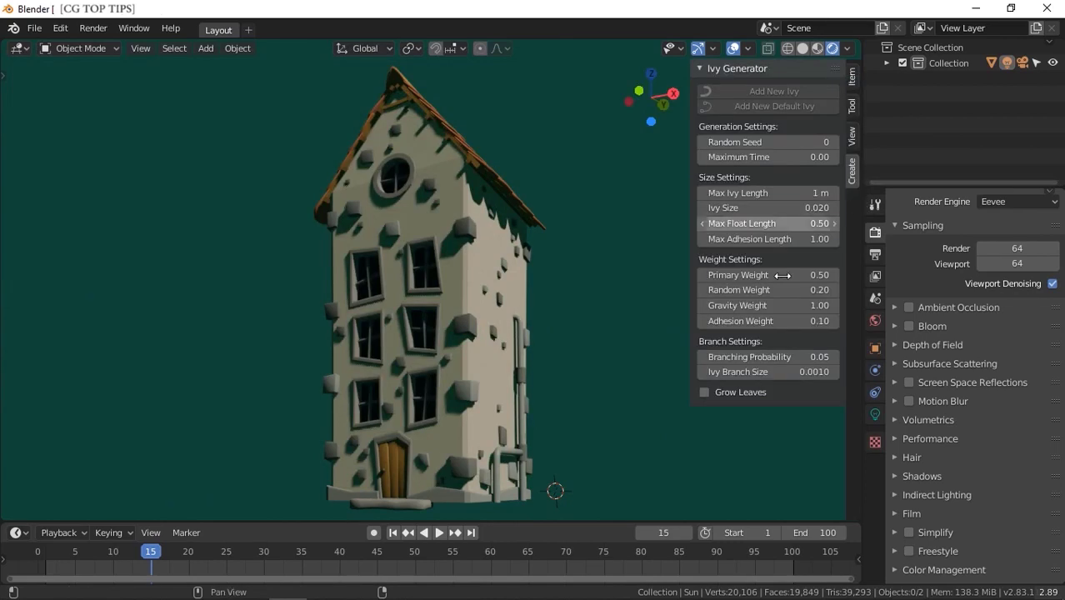
shift+right_click(465, 488)
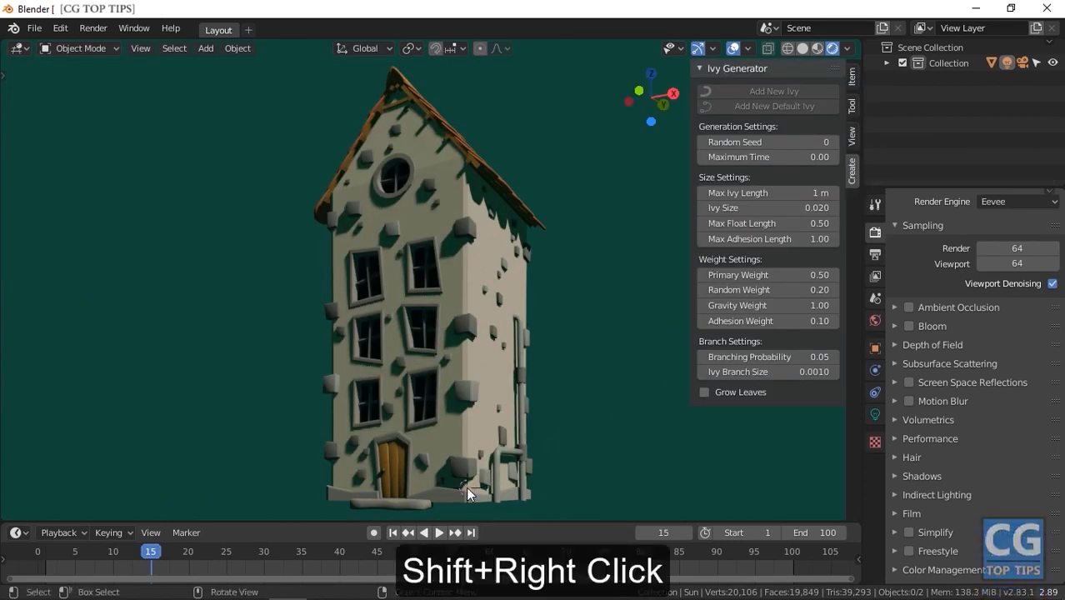
mouse_move(476, 470)
middle_down()
mouse_move(571, 412)
mouse_move(552, 434)
mouse_move(465, 463)
middle_up()
- Grow new ivy on the house with Max Ivy Length 8 m, Branching Probability 1 and Ivy Branch Size 0.004
click(760, 193)
text(8)
key(Return)
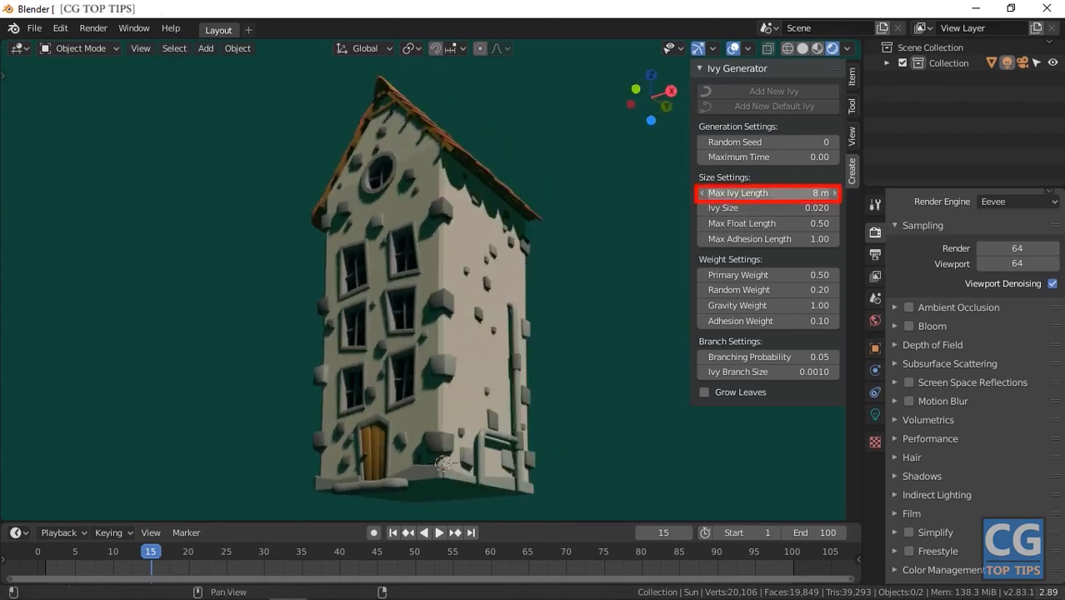
click(760, 357)
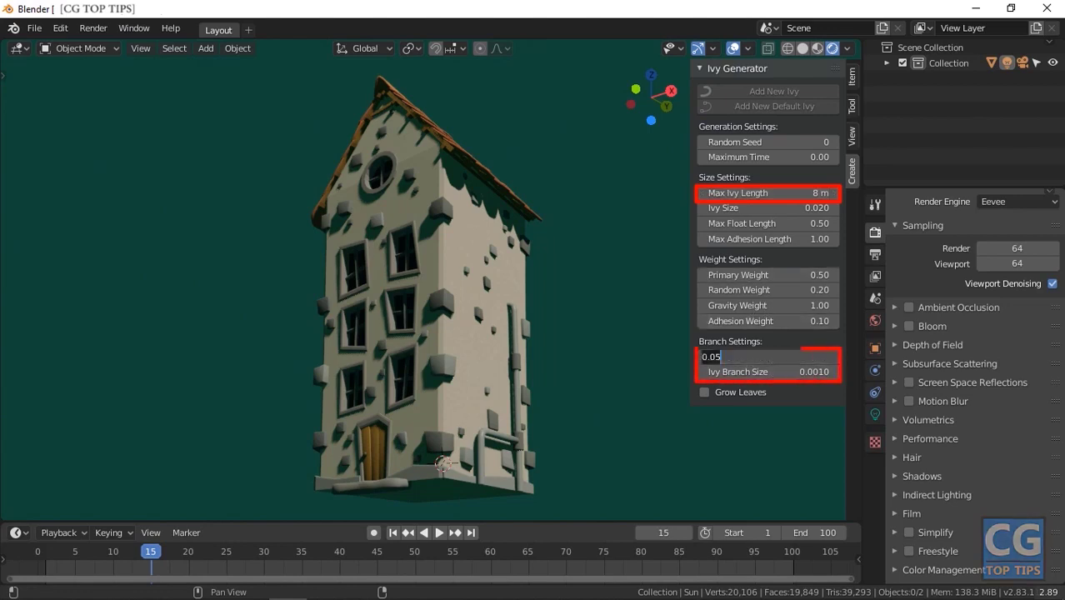
text(1)
key(Return)
click(760, 372)
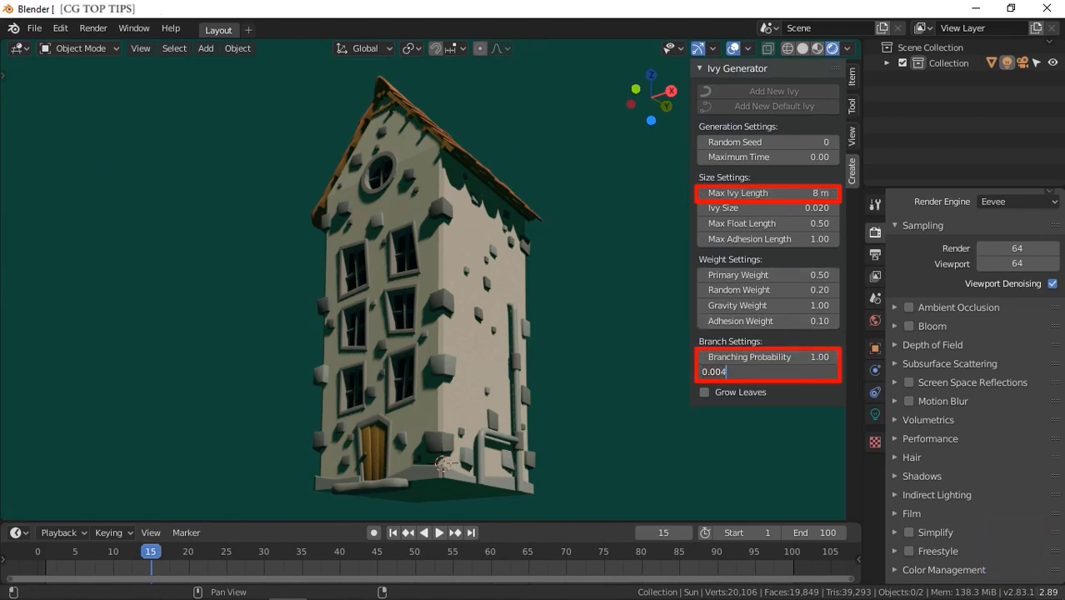
text(0.004)
key(Return)
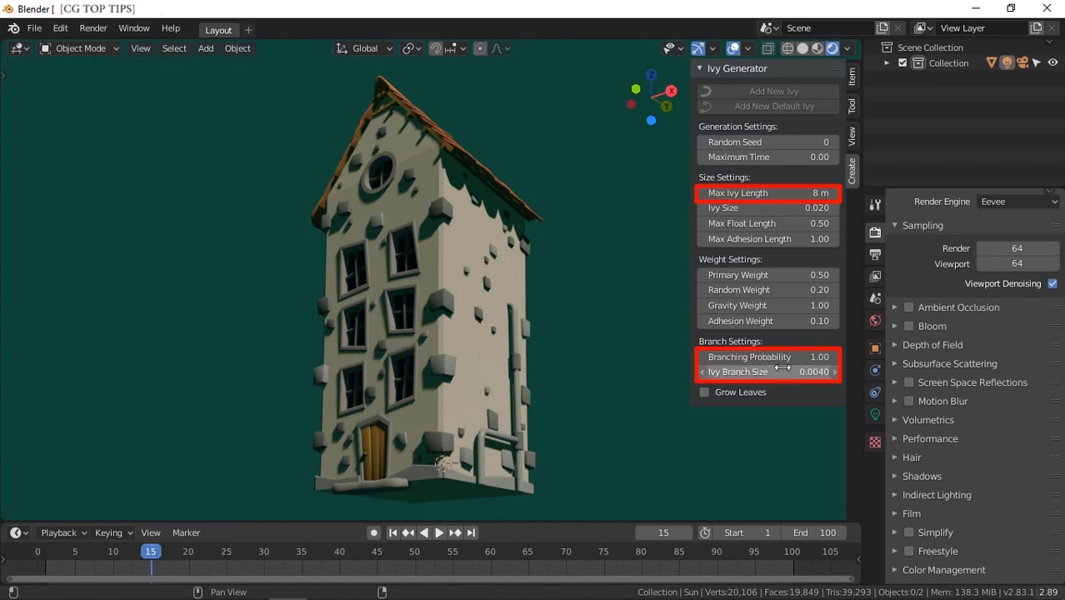
click(463, 385)
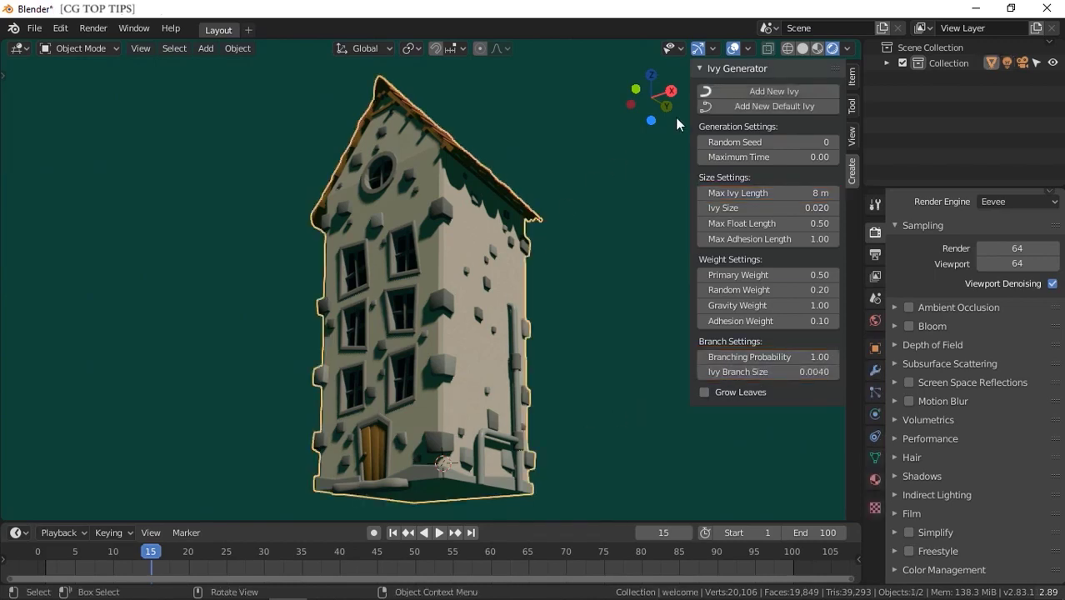
click(739, 90)
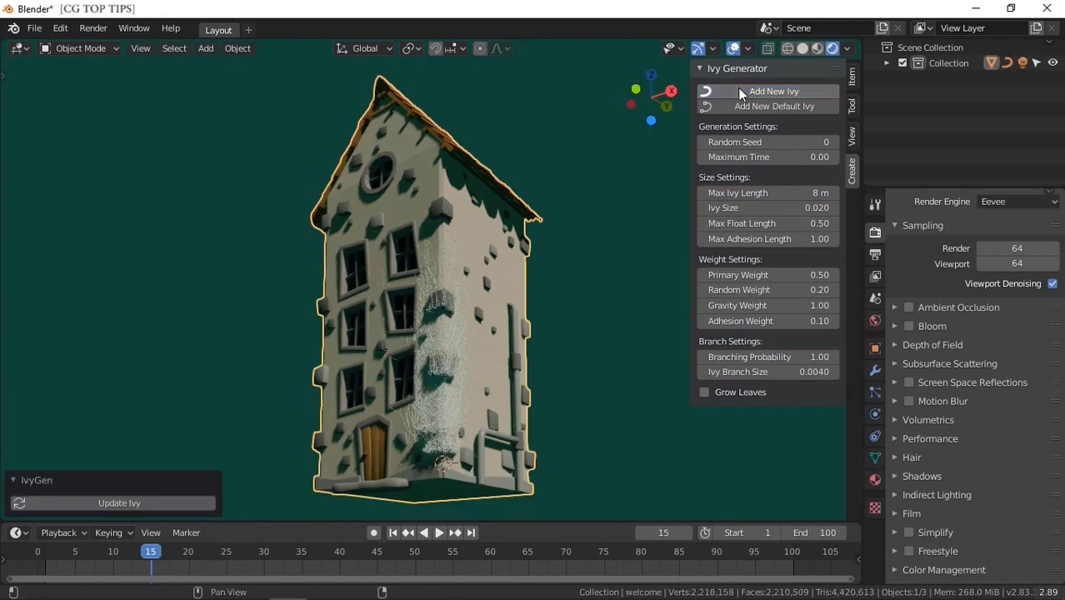
- Give the ivy curve a new material with a dark green base color of about H 0.359, S 0.825, V 0.393
click(441, 403)
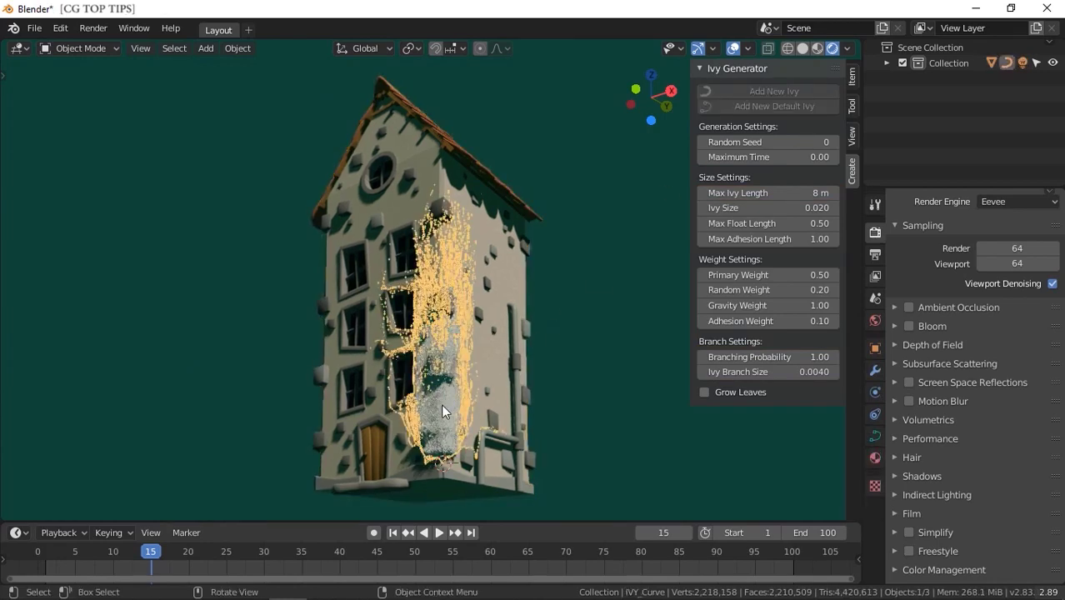
click(874, 458)
click(995, 268)
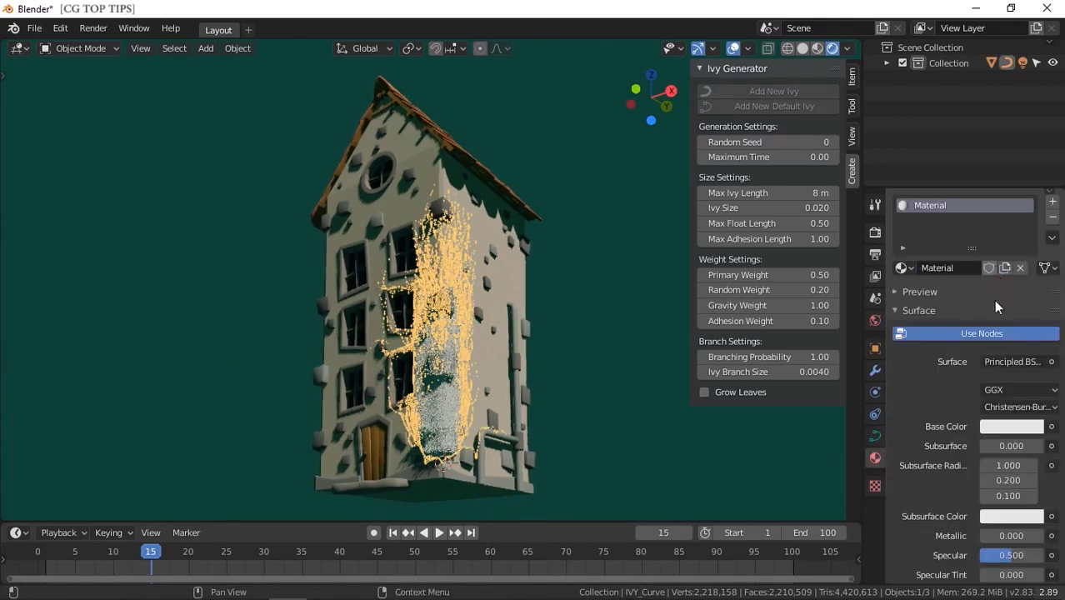
click(1018, 427)
click(924, 229)
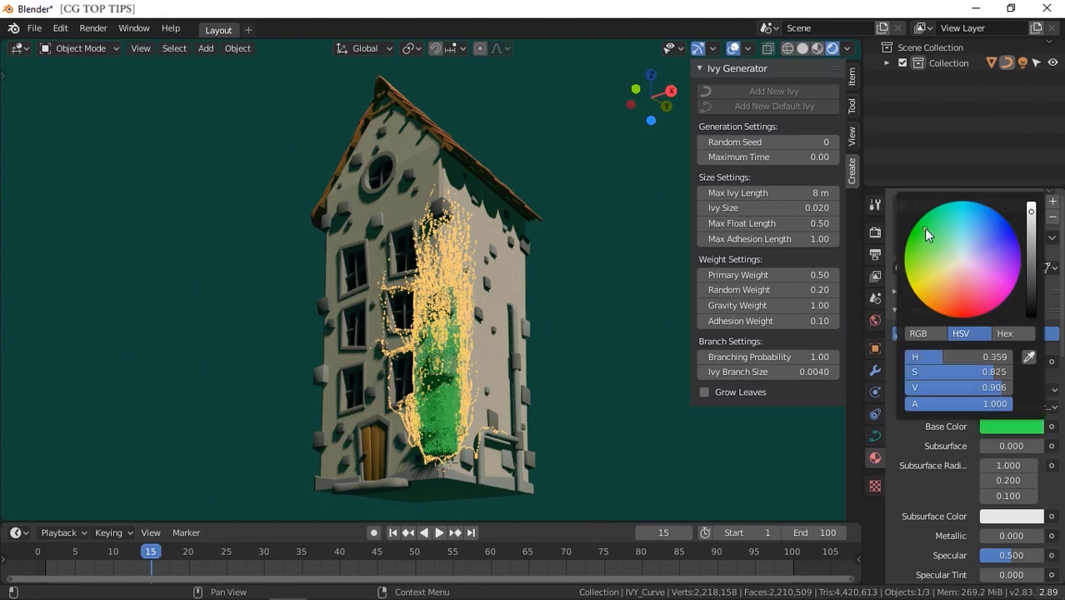
click(1033, 272)
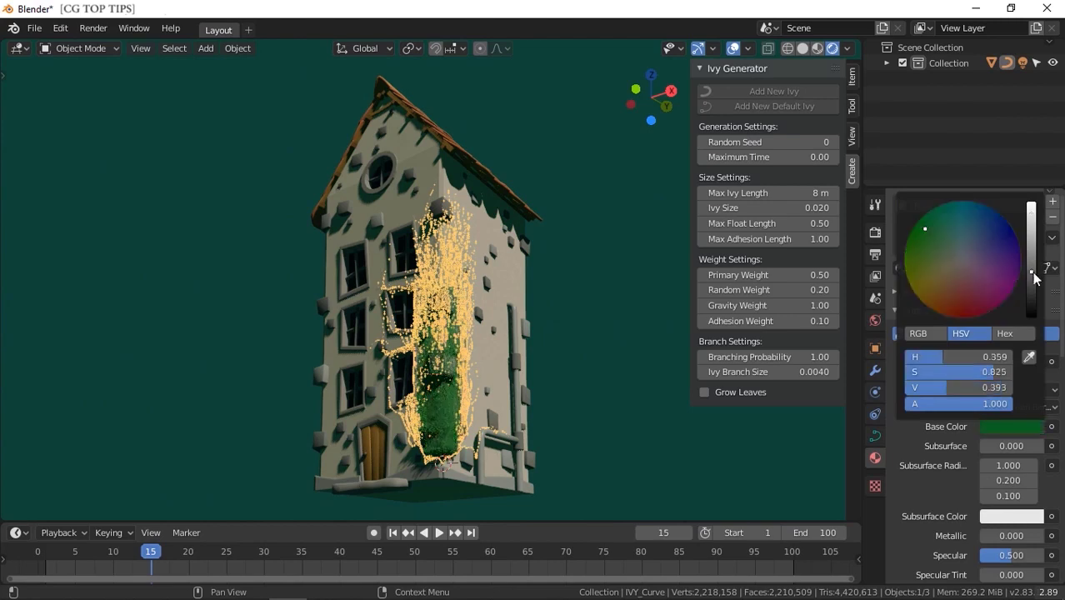
click(798, 433)
- Set the ivy curve's bevel End factor to 0
click(872, 433)
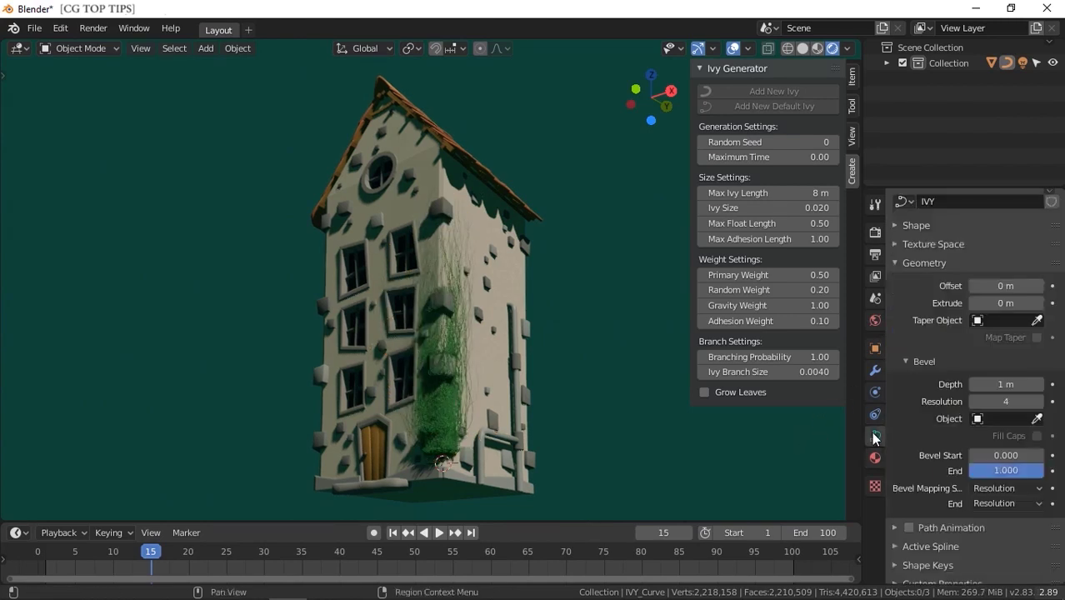
click(1005, 471)
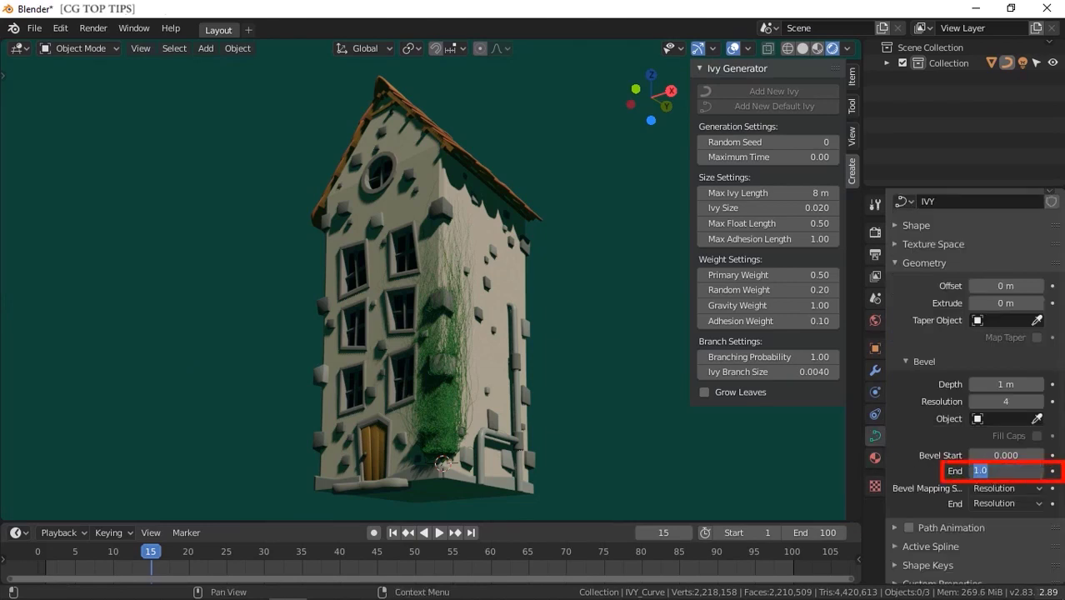
text(0)
key(Return)
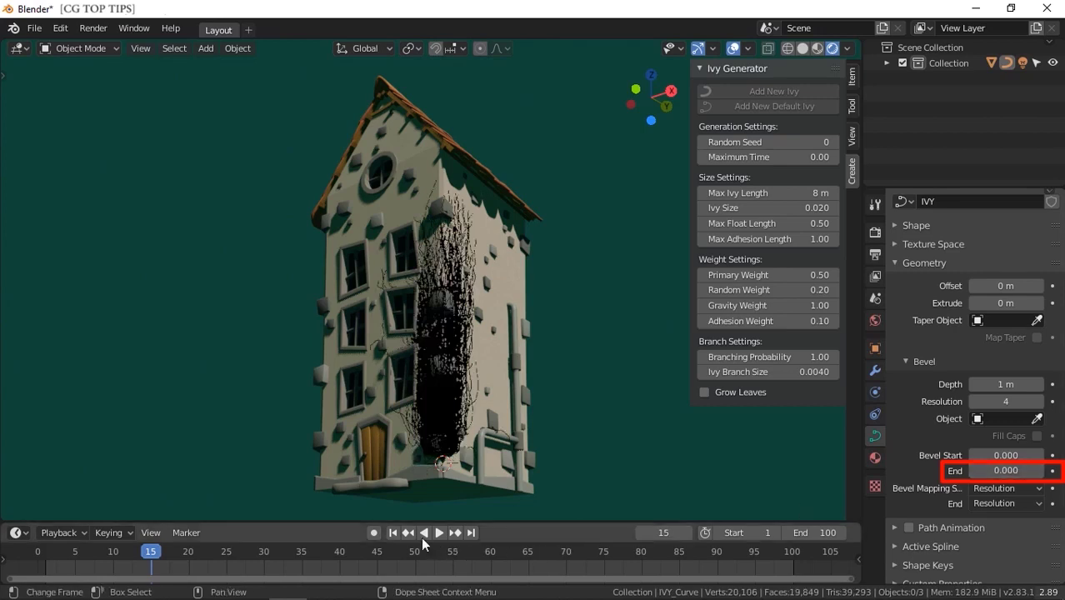
- Insert a keyframe on the ivy curve's bevel End factor of 0 at frame 1
click(395, 532)
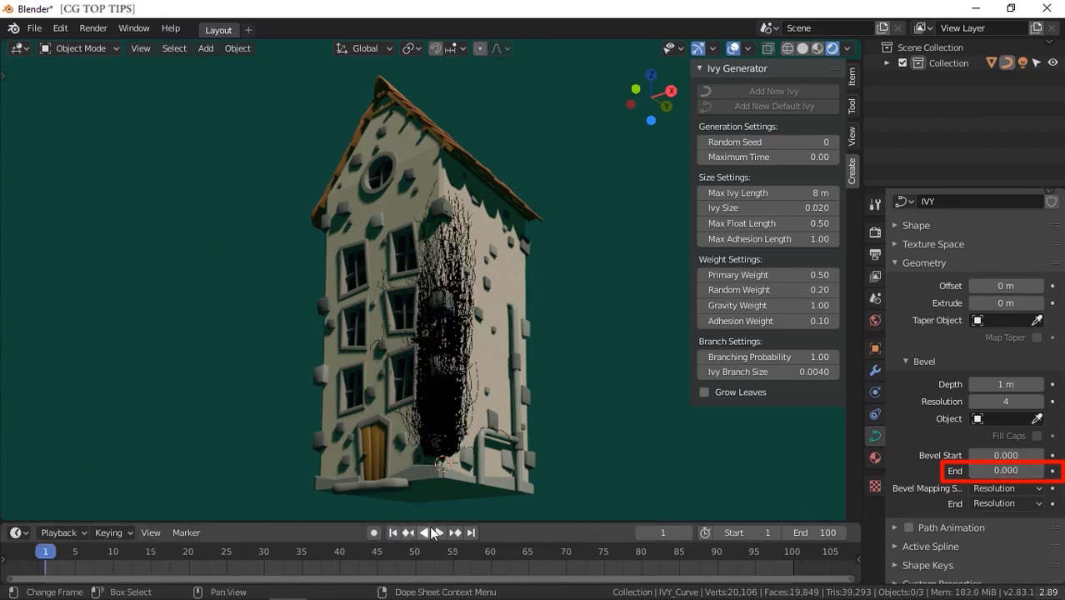
right_click(1009, 474)
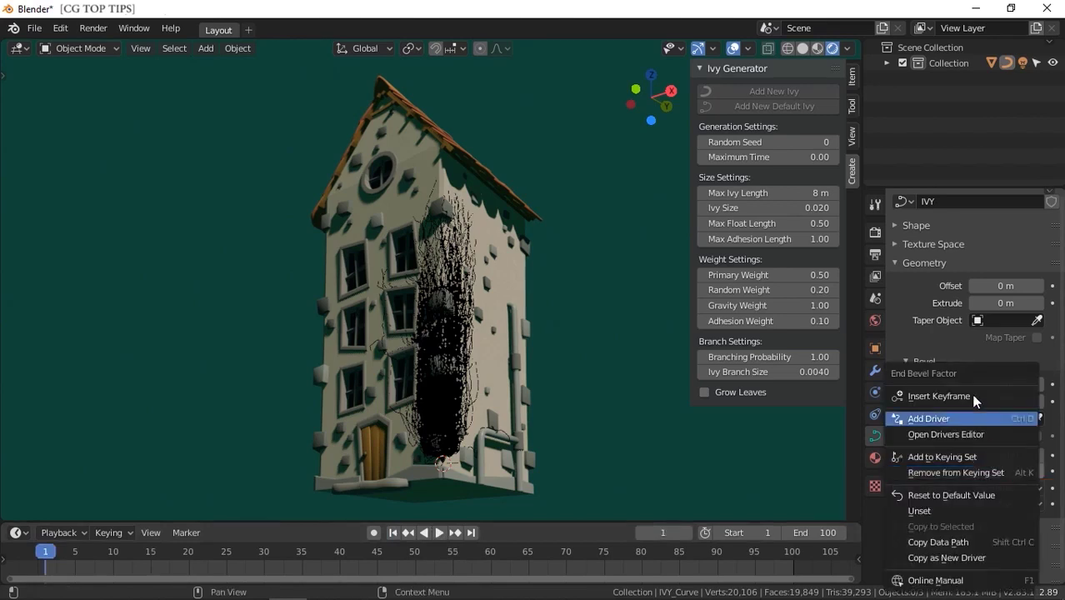
click(961, 395)
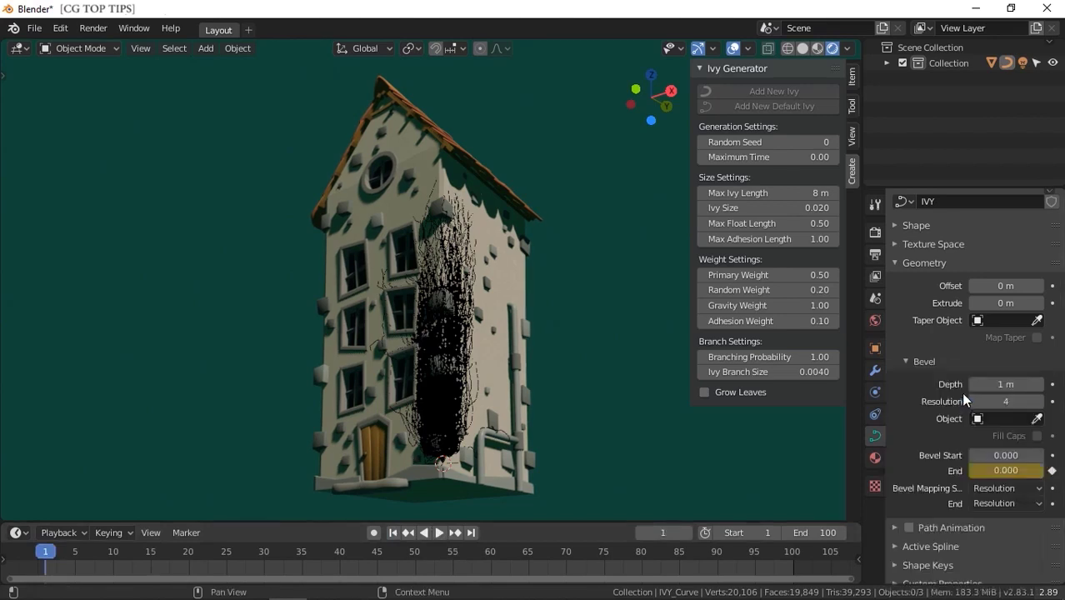
- Set the ivy curve's bevel End factor to 1 at frame 100 and insert a keyframe for it
click(471, 532)
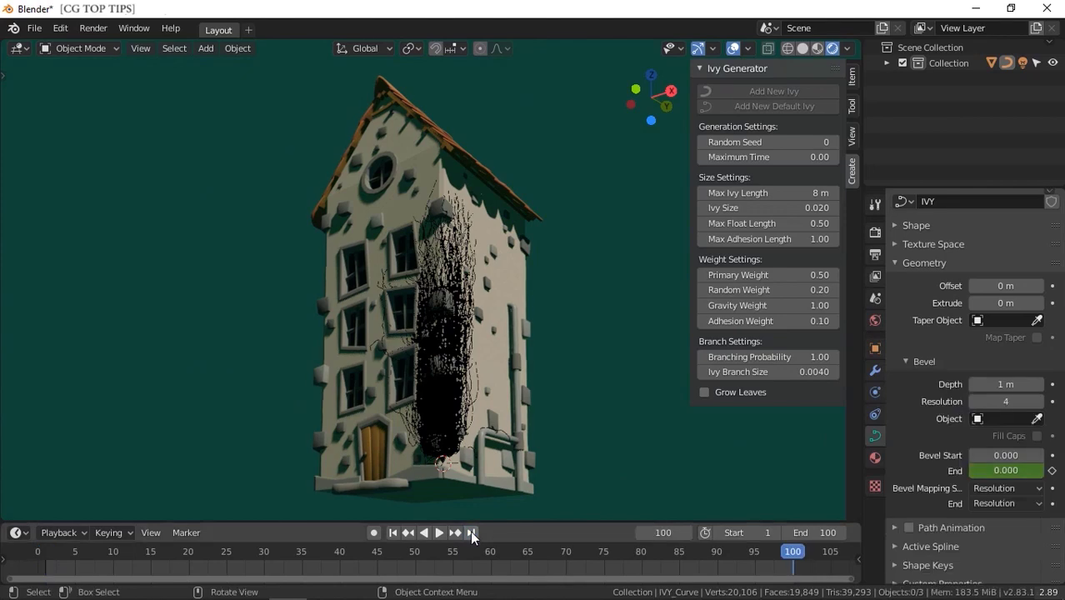
click(993, 469)
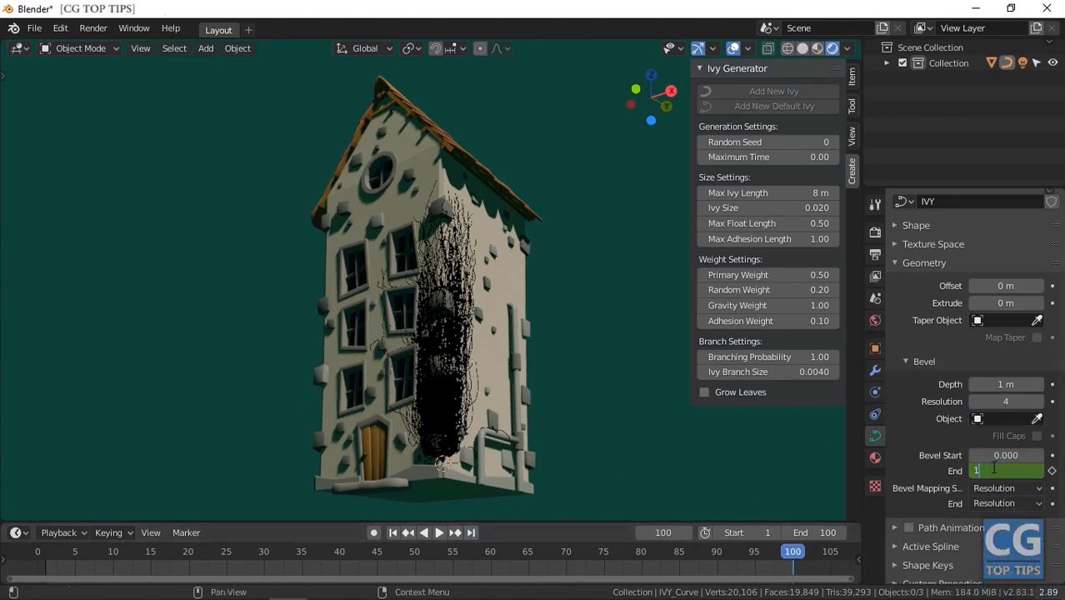
key(Return)
right_click(993, 469)
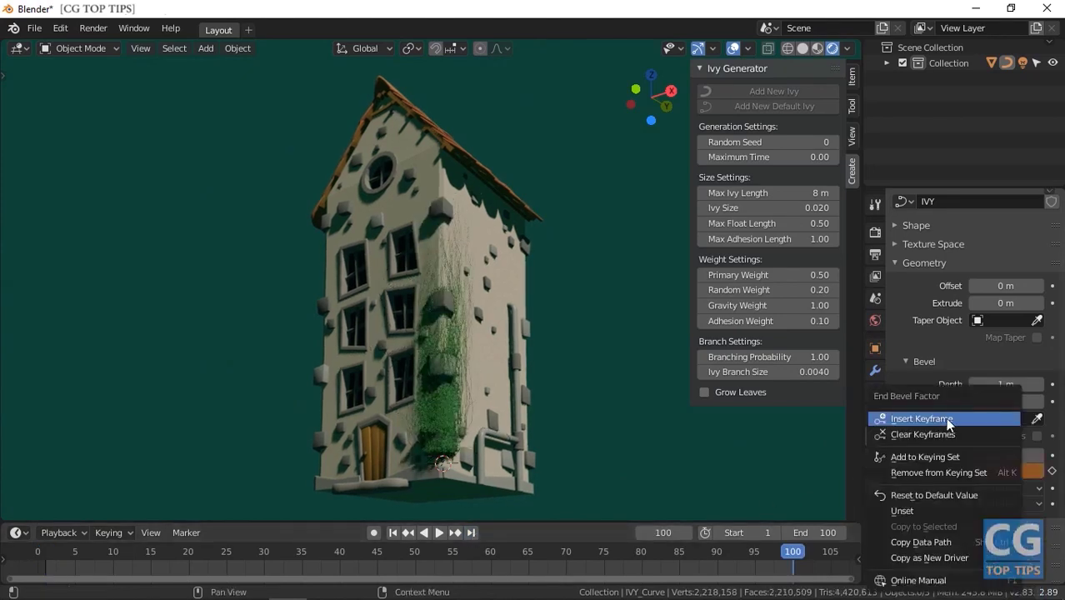
click(948, 419)
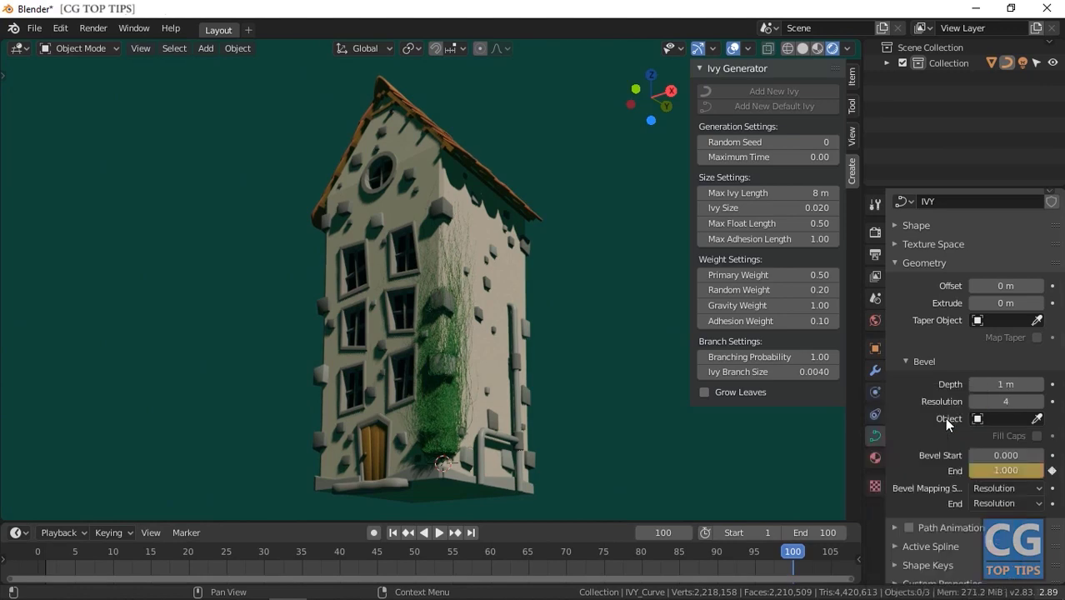
- Play the ivy growth from frame 1 to frame 100, pausing at frame 60, and examine the vines on the house corner up close
click(392, 532)
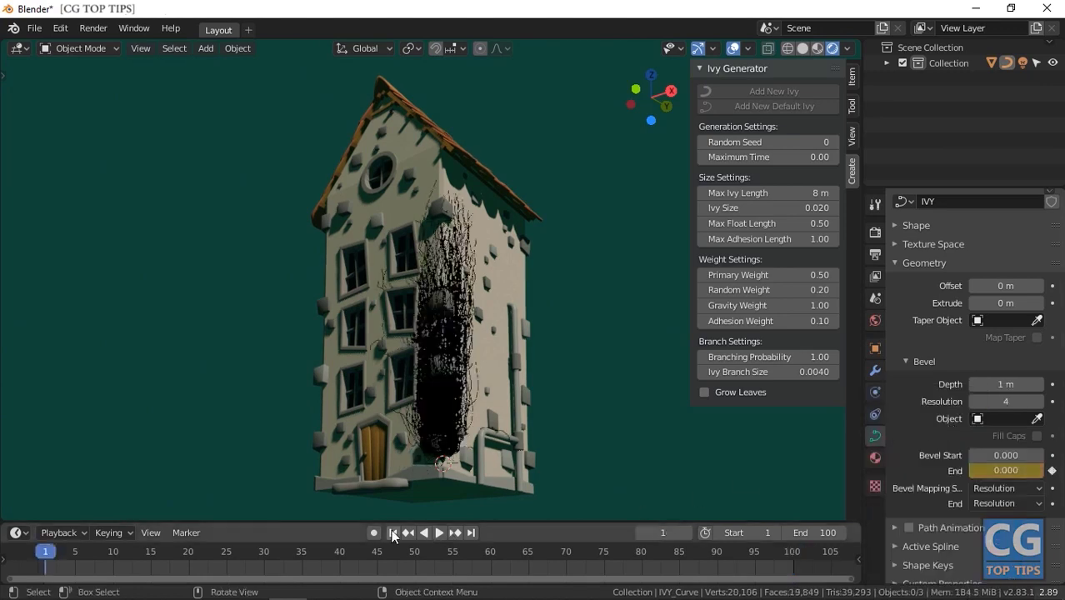
click(440, 532)
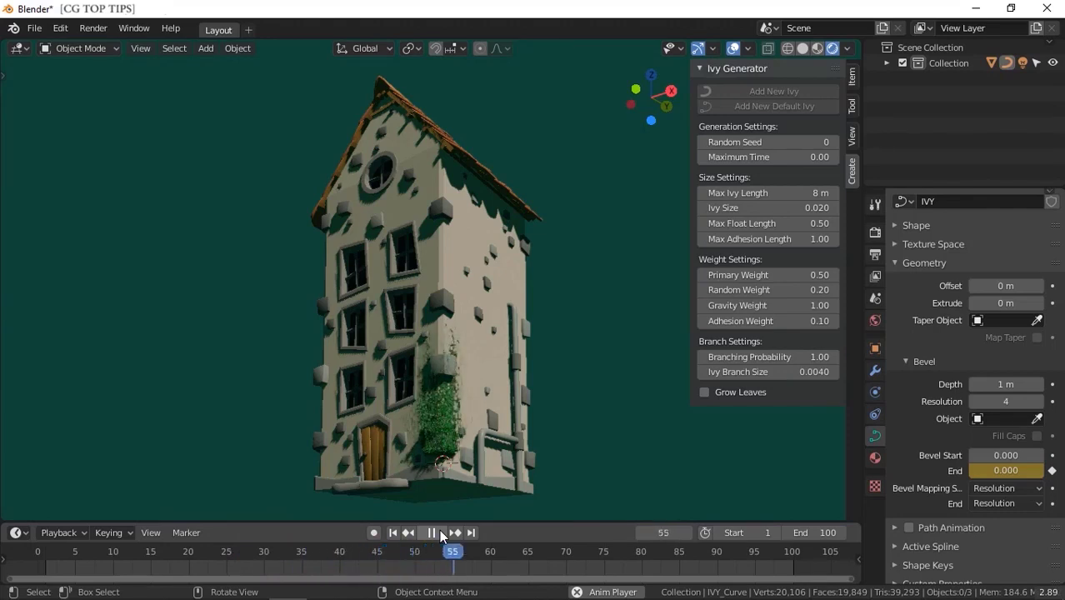
click(439, 533)
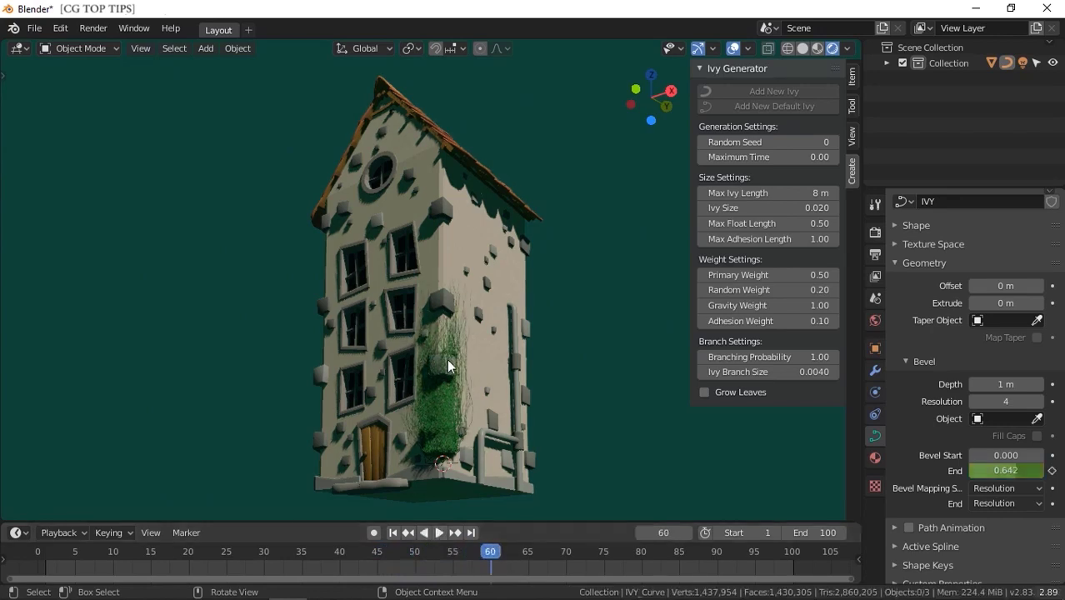
scroll(447, 359, up, 6)
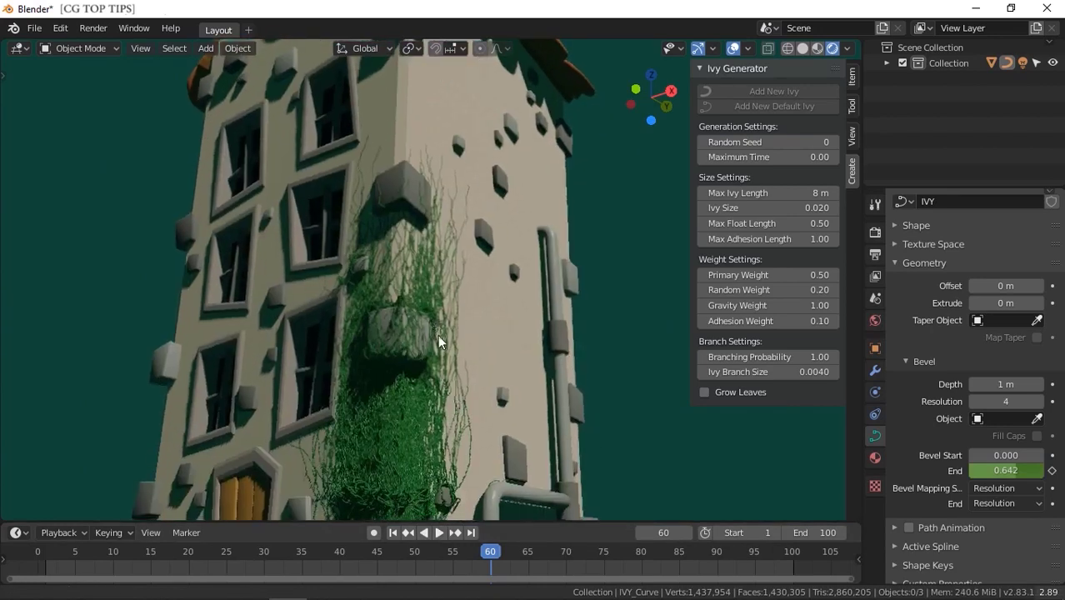
scroll(439, 335, up, 3)
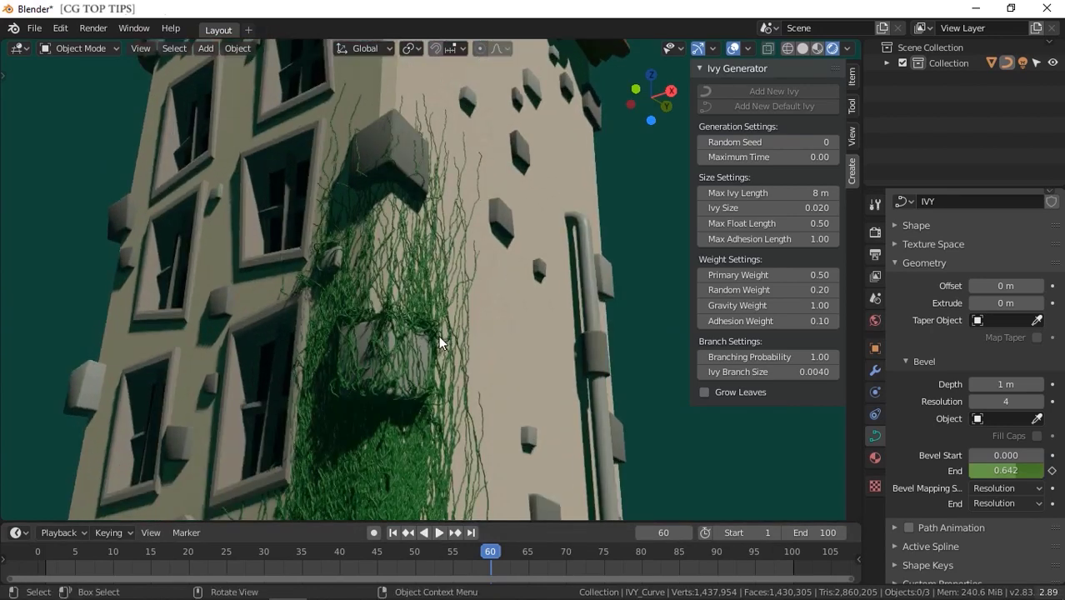
click(436, 532)
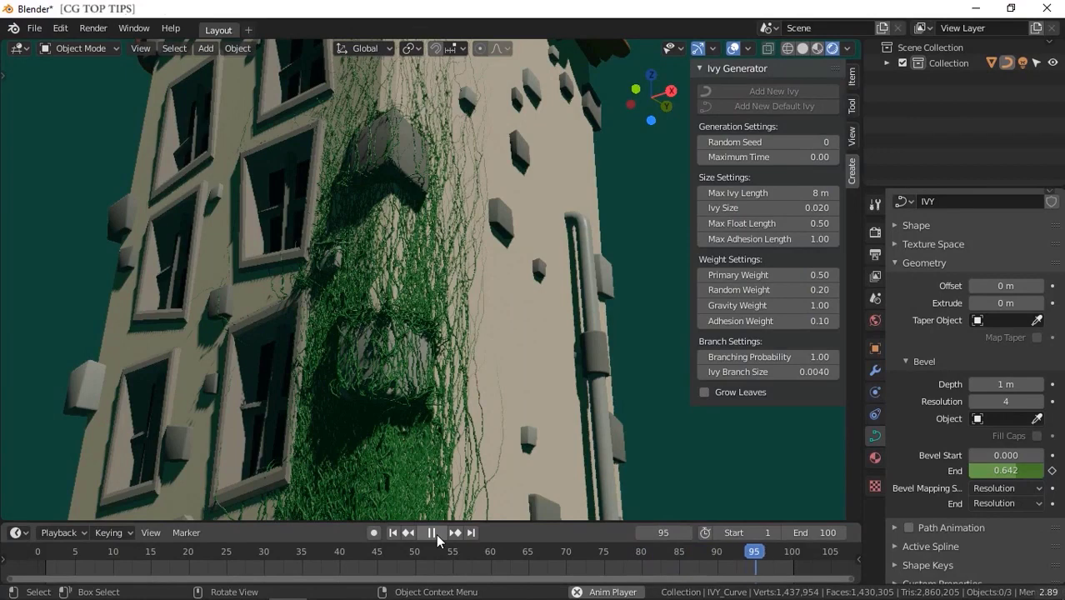
click(432, 533)
middle_drag(378, 313, 335, 327)
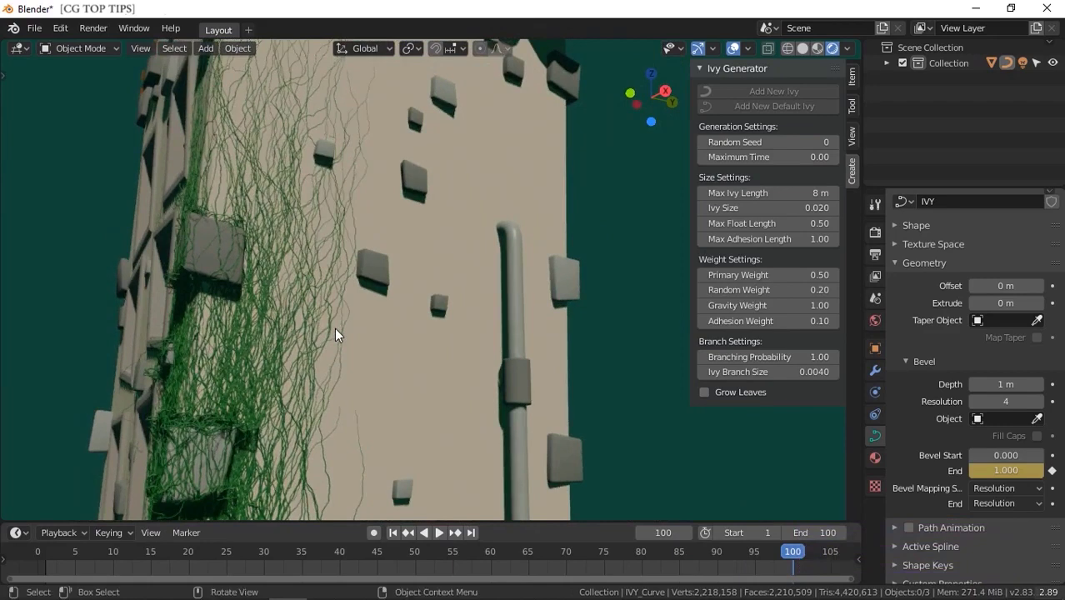
scroll(334, 327, down, 5)
middle_drag(395, 347, 471, 337)
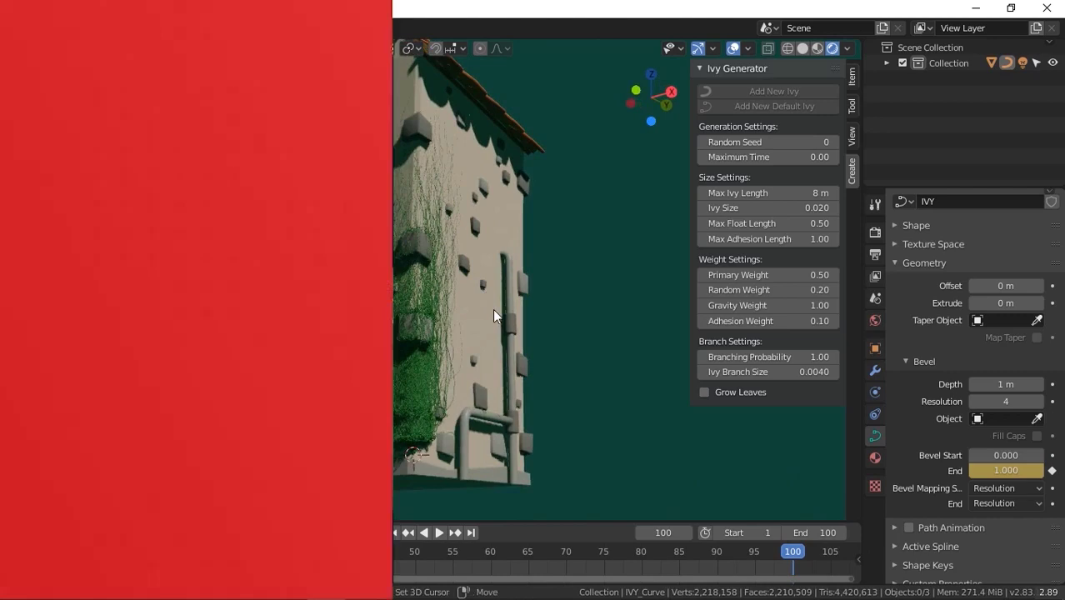